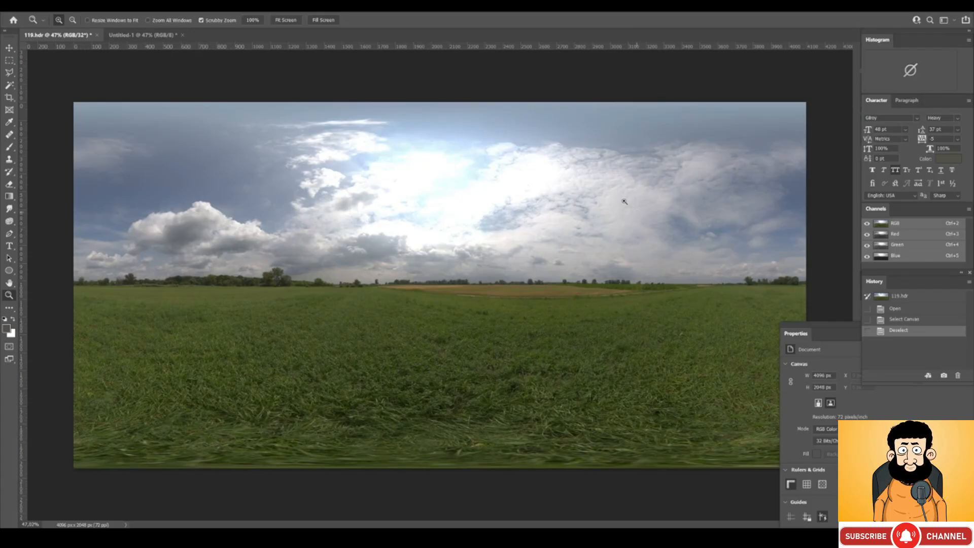
- Compare the 118.hdr and Untitled-1 documents and preview the 8-bit panorama at an exposure of +5.14 without applying it
left_click(152, 40)
left_click(68, 36)
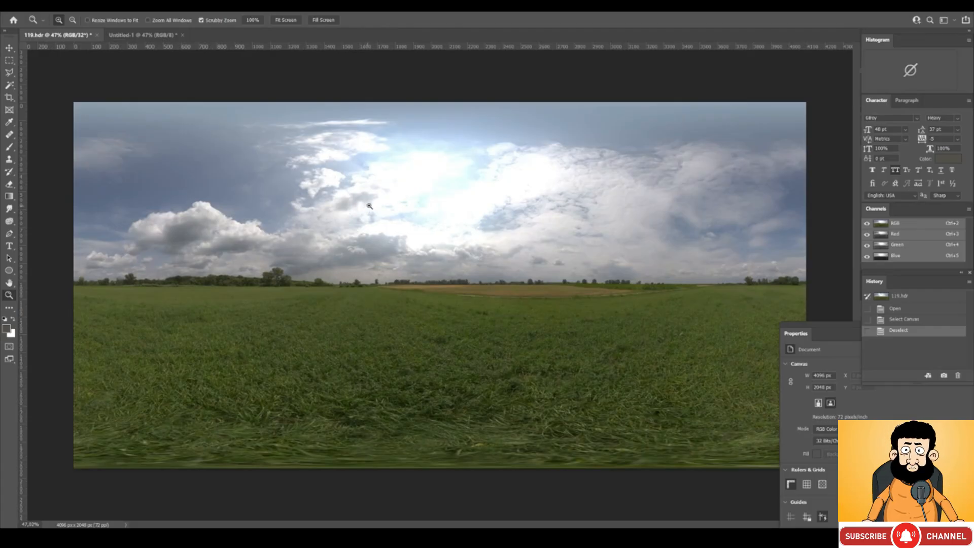
left_click(144, 35)
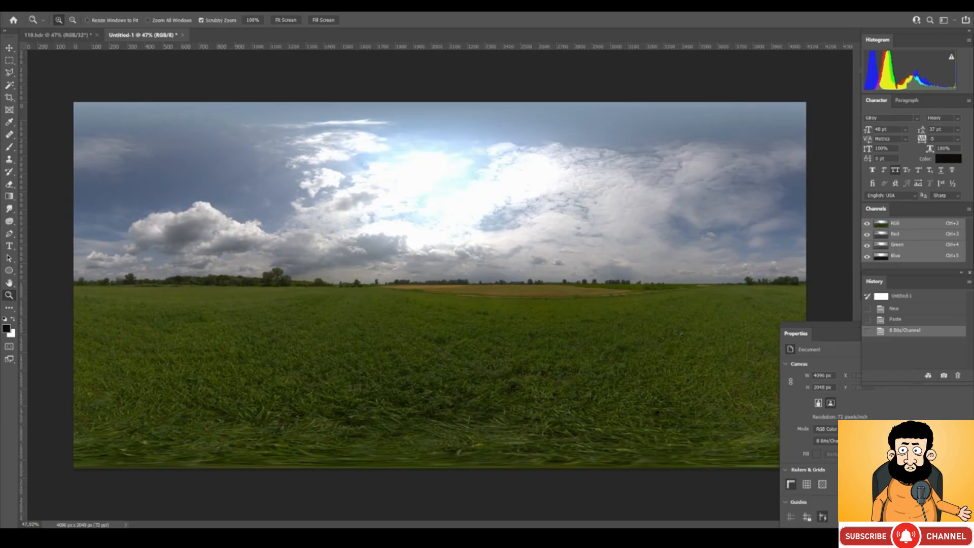
left_click(54, 6)
mouse_move(73, 28)
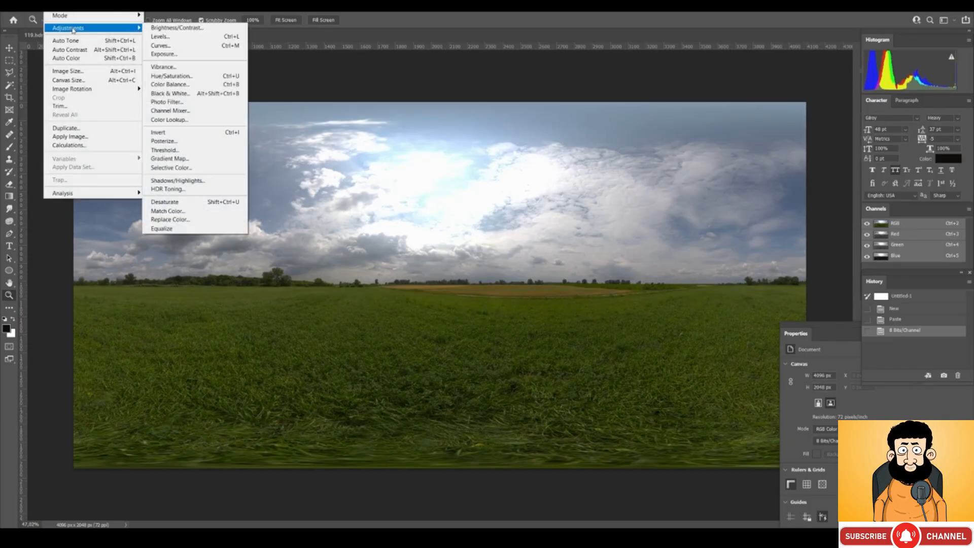
left_click(164, 54)
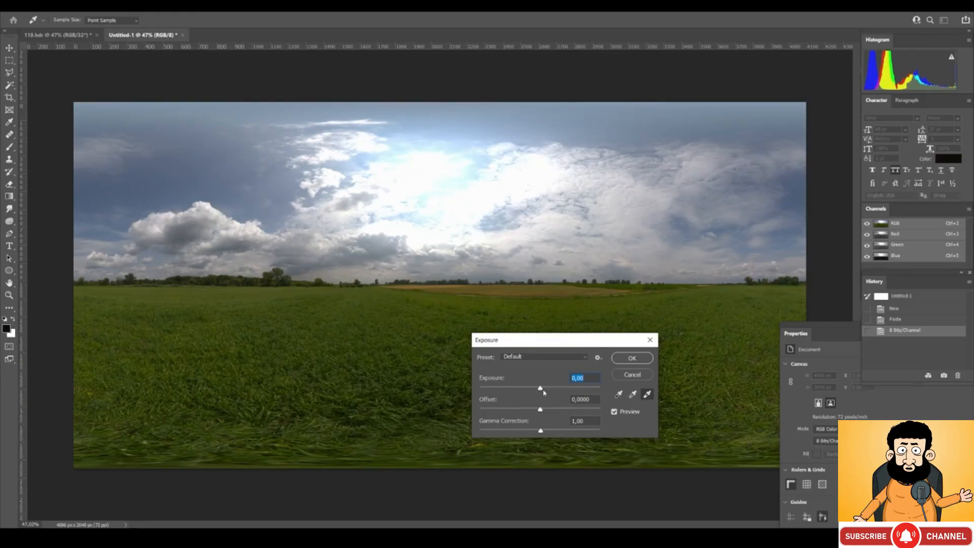
left_click_drag(542, 389, 579, 394)
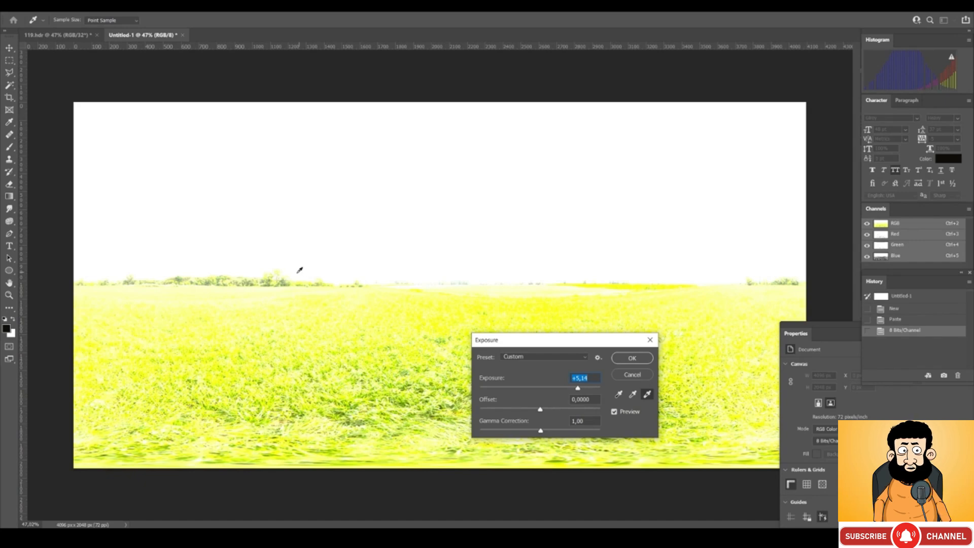
left_click(645, 374)
- Preview an exposure of +6.09 on the tree line of the 8-bit panorama up close without applying it
key("z")
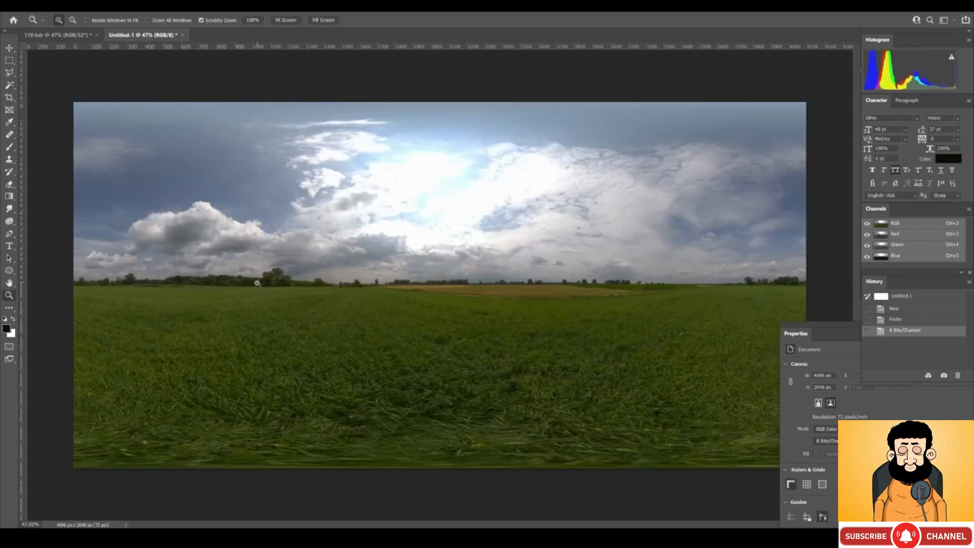
left_click_drag(256, 282, 257, 282)
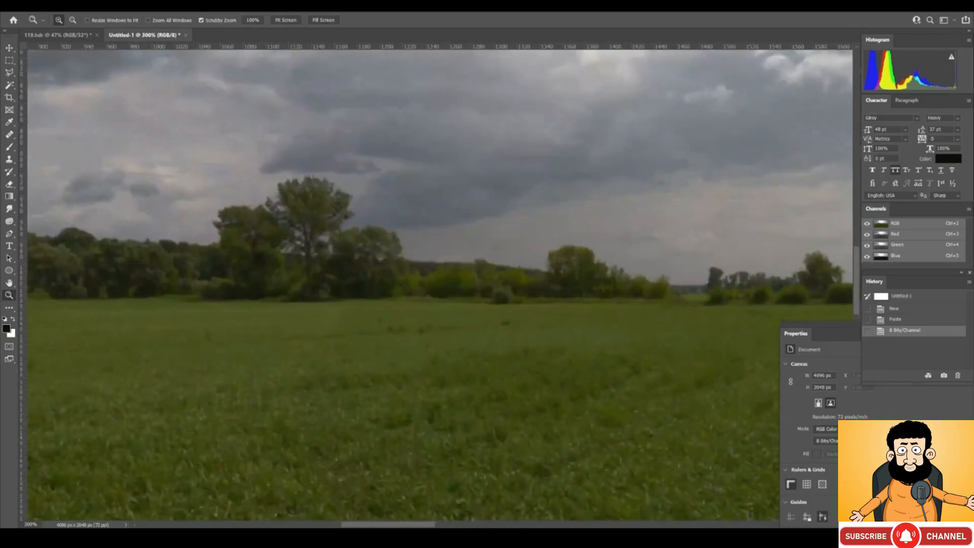
left_click(55, 7)
mouse_move(71, 28)
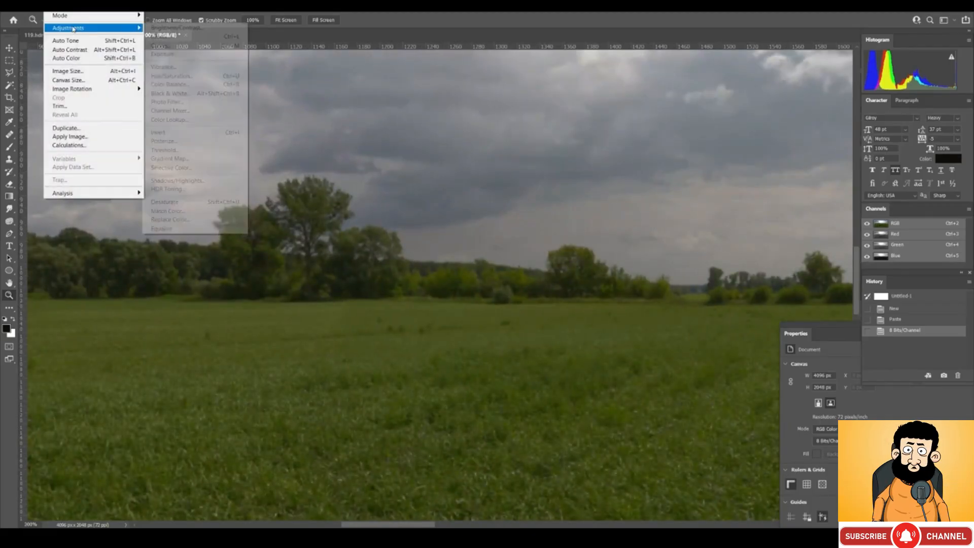
left_click(162, 53)
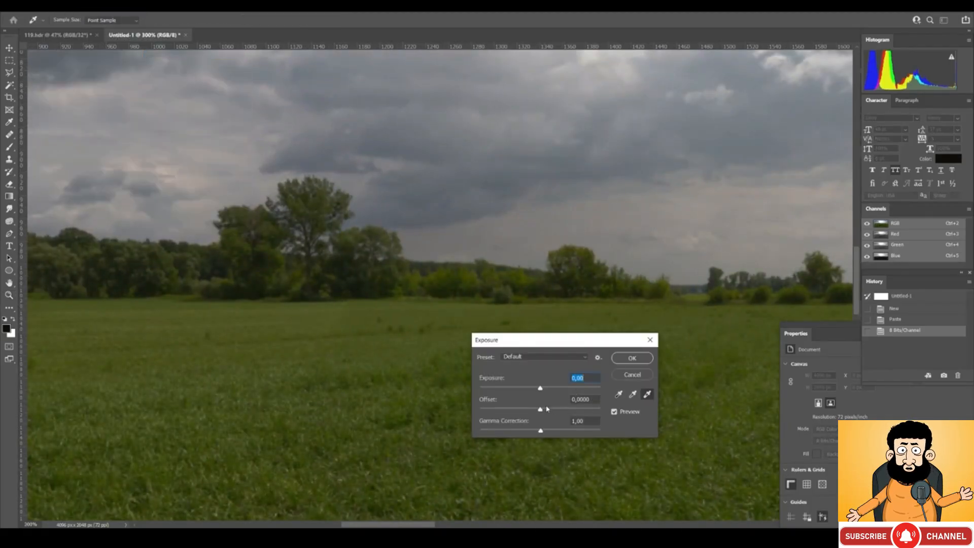
left_click_drag(541, 392, 579, 388)
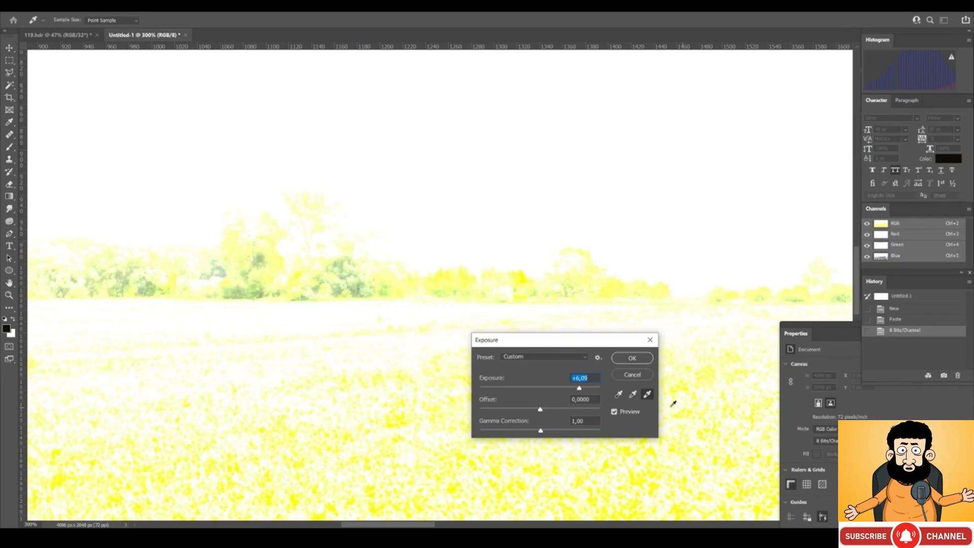
left_click(633, 375)
key("z")
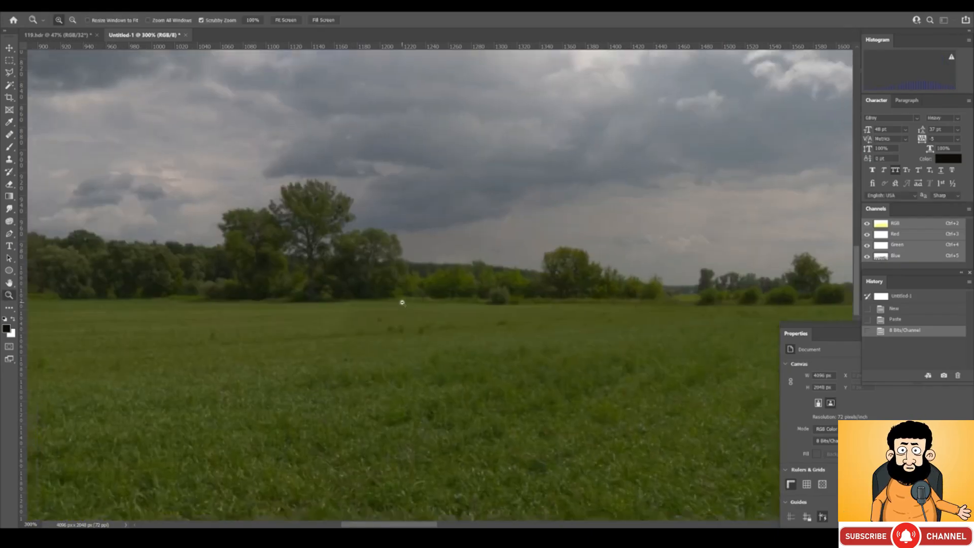
scroll(402, 303, "down", 4, "alt")
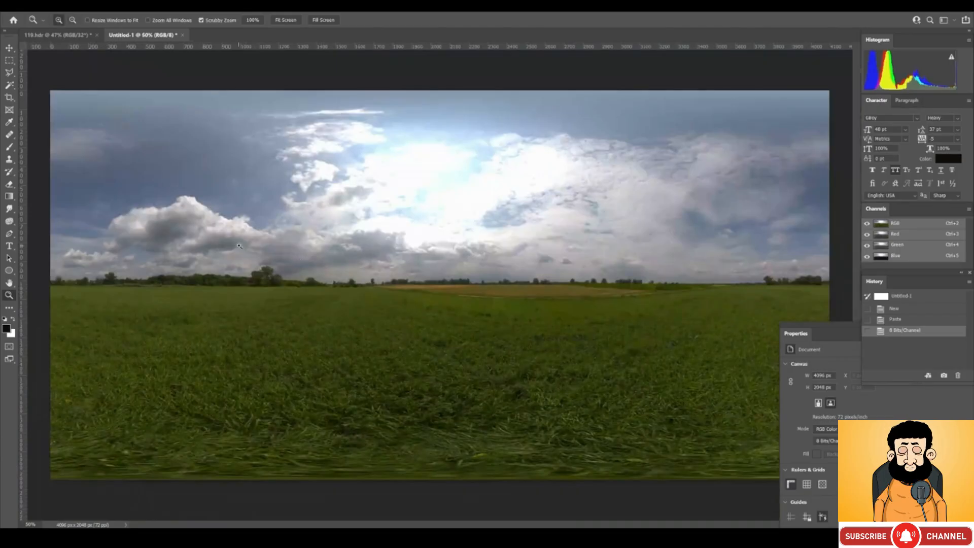
- Preview an exposure of -3.56 on the whole 8-bit panorama without applying it
left_click(51, 7)
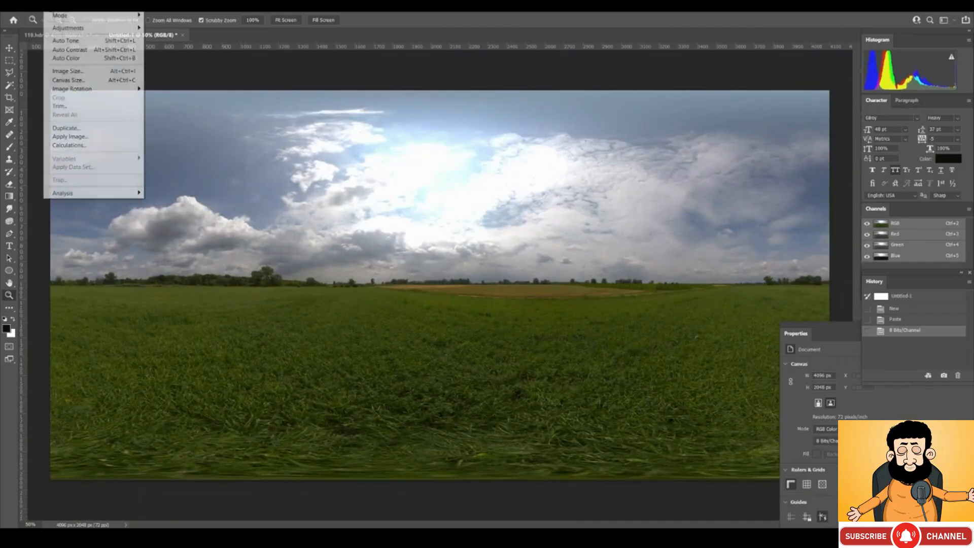
mouse_move(63, 29)
left_click(177, 56)
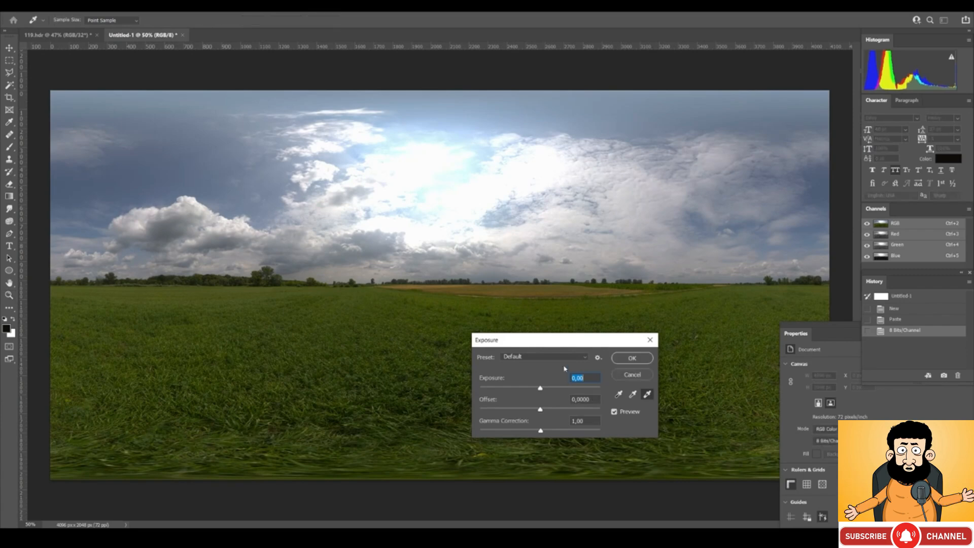
left_click_drag(540, 388, 508, 390)
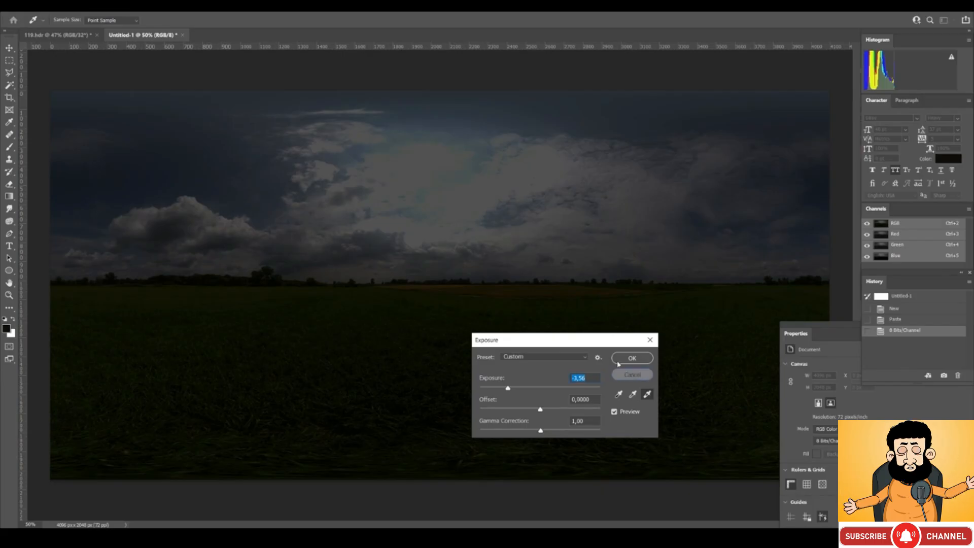
left_click(632, 375)
key("z")
- Preview an exposure of -3.14 on the 32-bit 118.hdr panorama without applying it
left_click(58, 38)
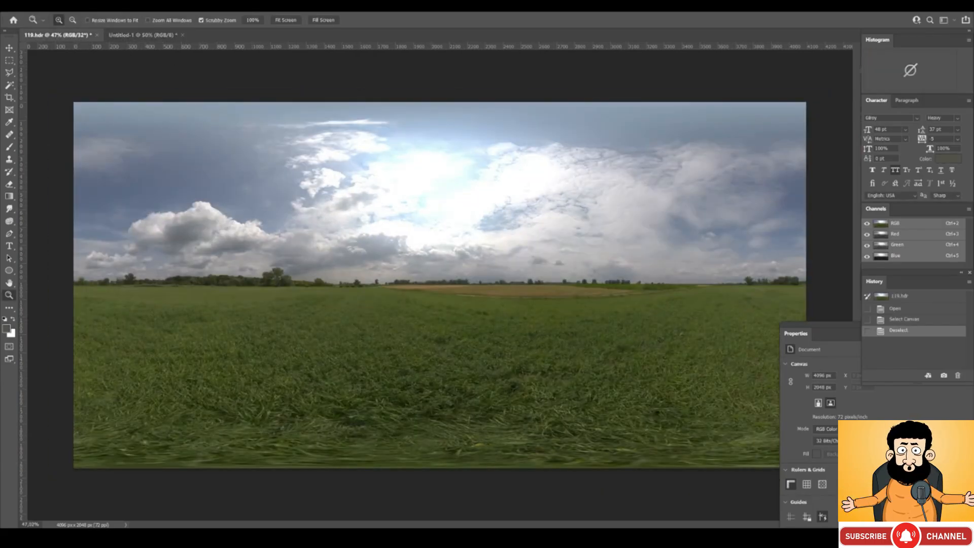
left_click(57, 5)
mouse_move(71, 28)
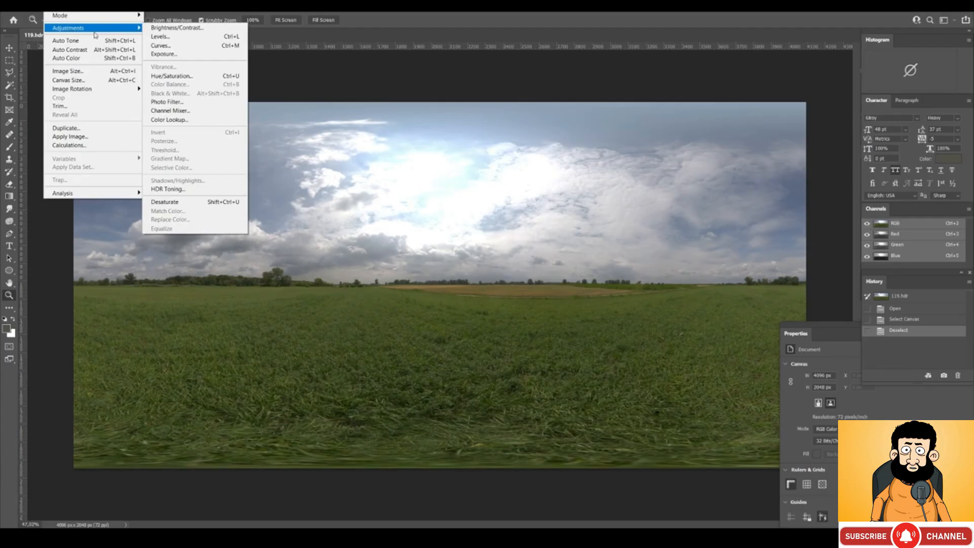
left_click(175, 54)
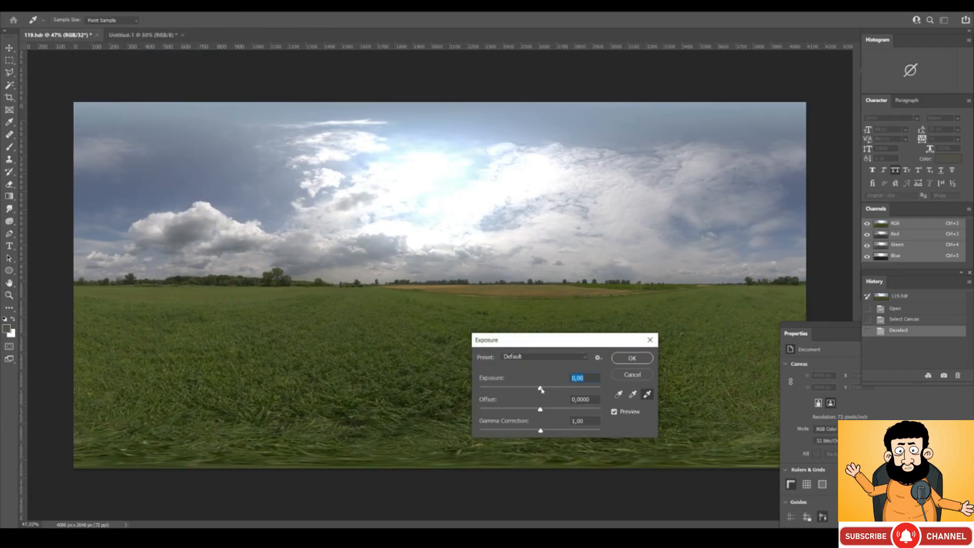
left_click_drag(541, 389, 512, 390)
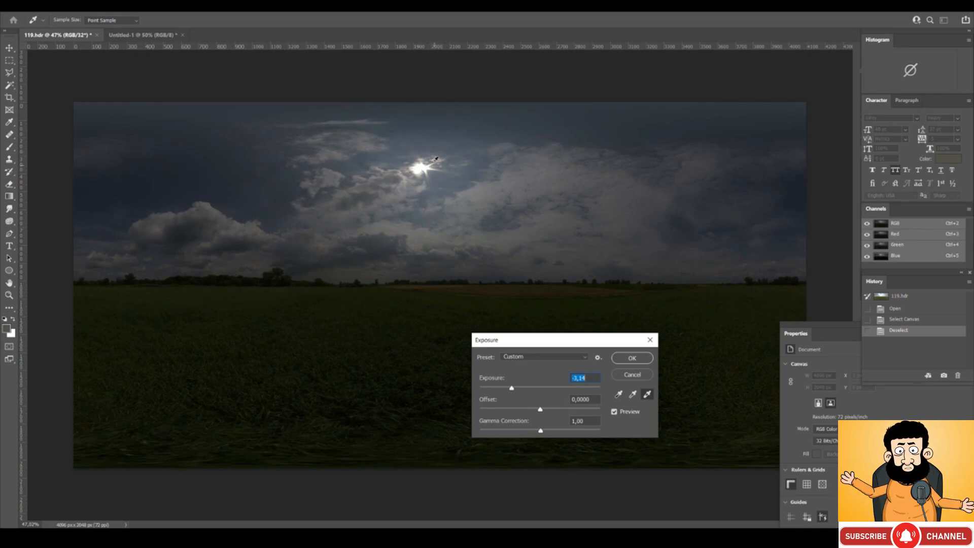
left_click(632, 375)
key("z")
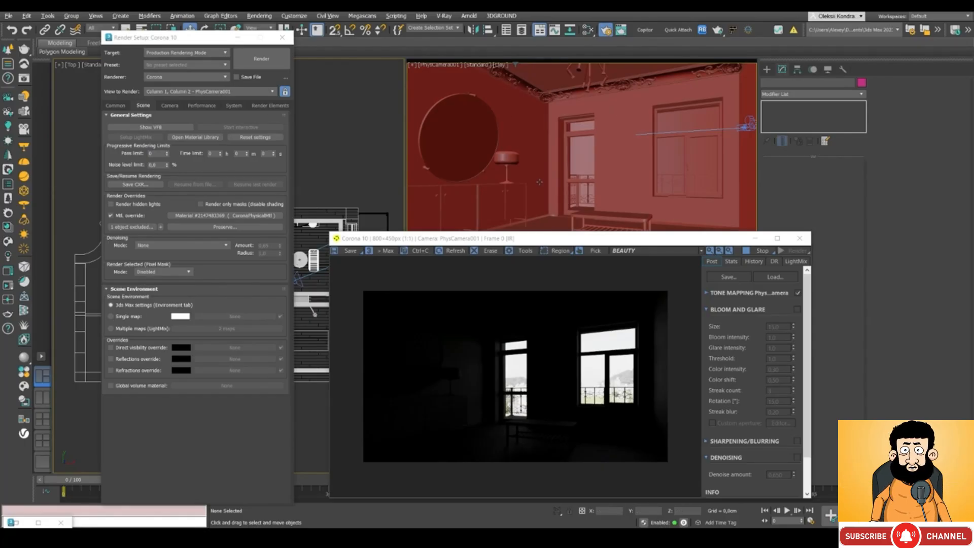
- In 3ds Max, reposition the Corona frame buffer and Render Setup windows and open the Environment and Effects settings
left_click_drag(532, 242, 518, 222)
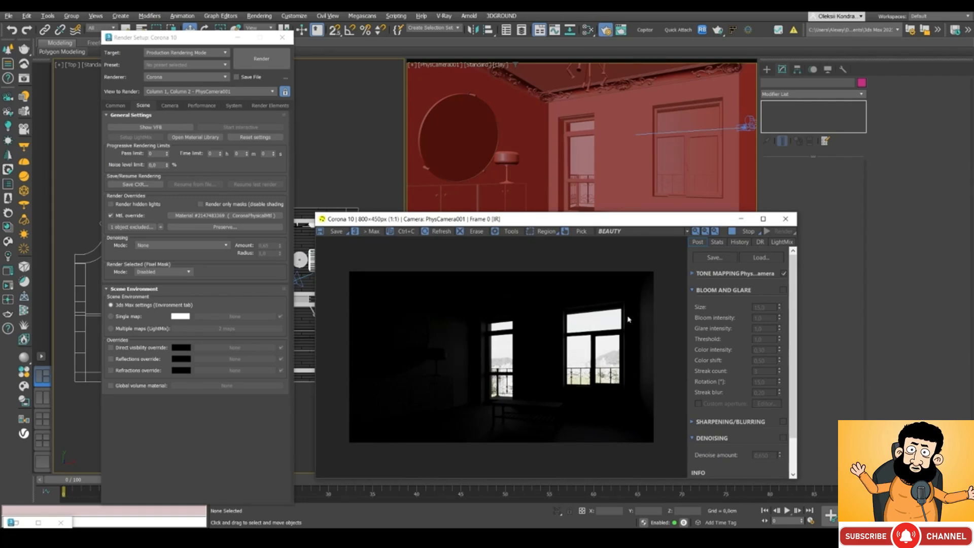
left_click_drag(575, 224, 558, 240)
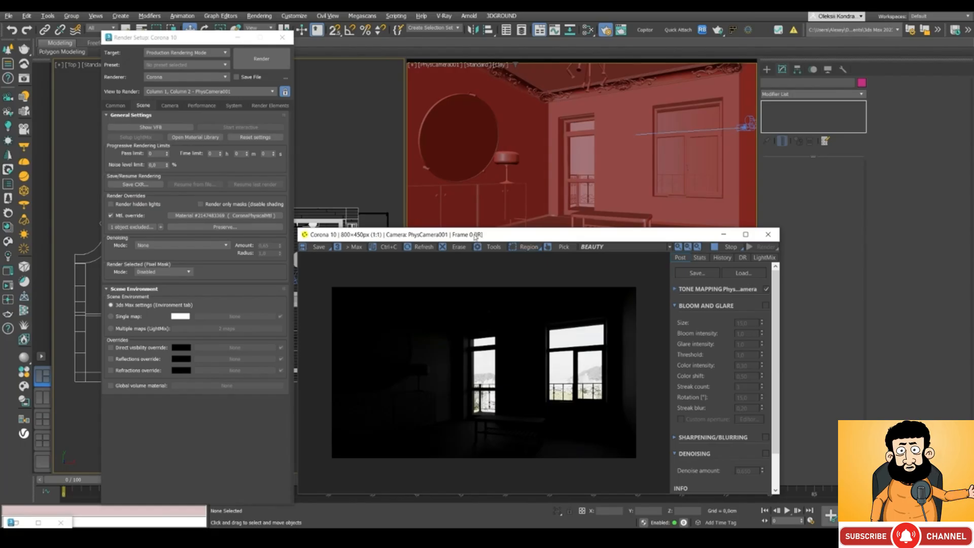
left_click_drag(148, 39, 145, 38)
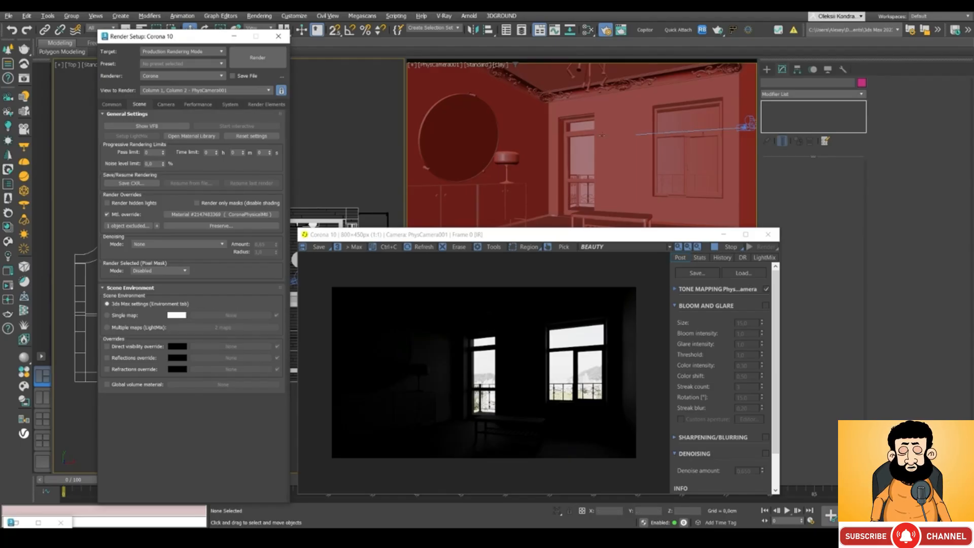
key("8")
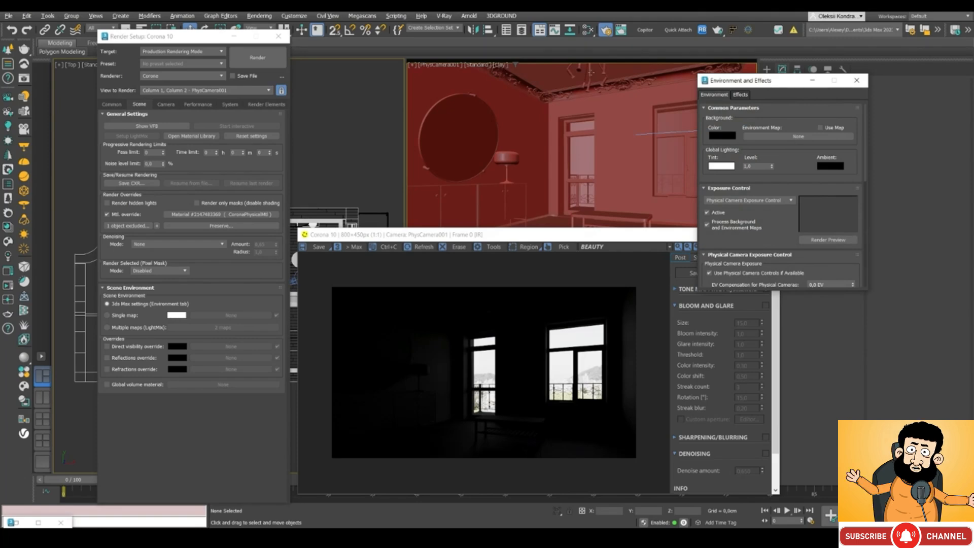
- Open the Slate Material Editor, create a new empty view with the default name, and move the editor clear of the environment settings
left_click(350, 120)
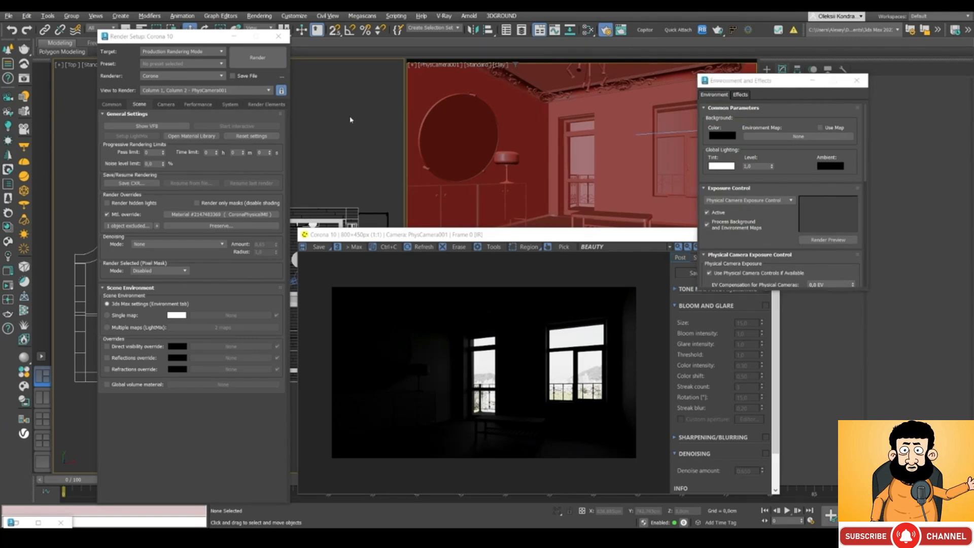
key("m")
left_click_drag(394, 149, 343, 128)
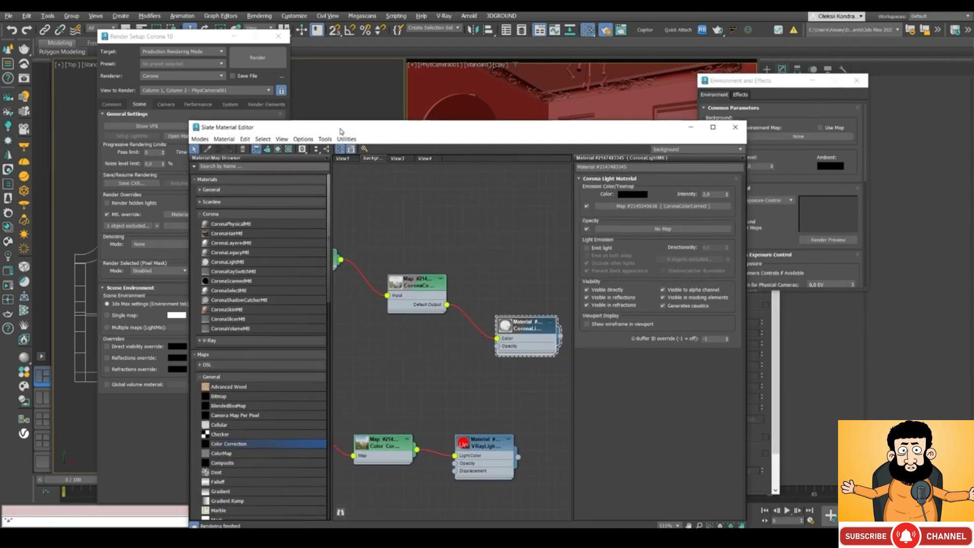
right_click(454, 158)
left_click(487, 163)
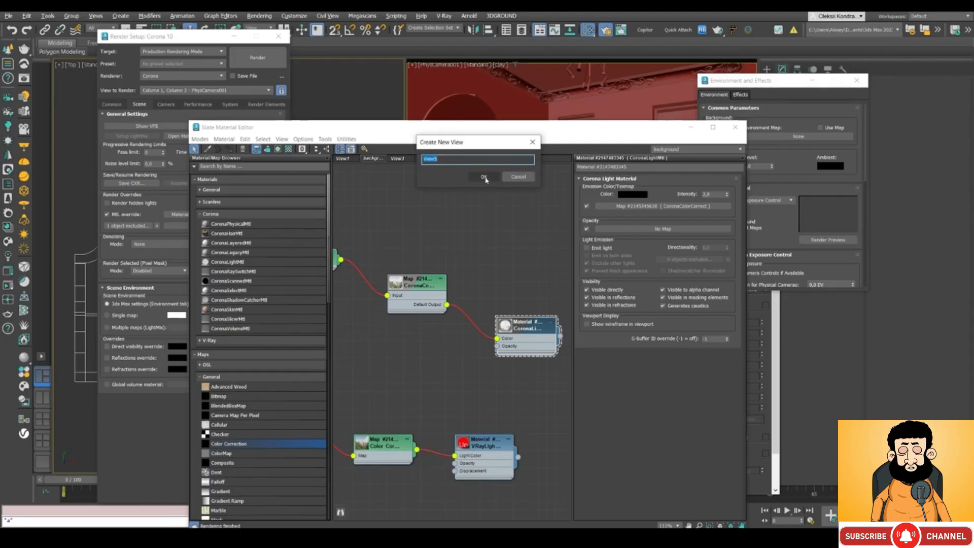
left_click(483, 179)
left_click_drag(454, 134, 369, 64)
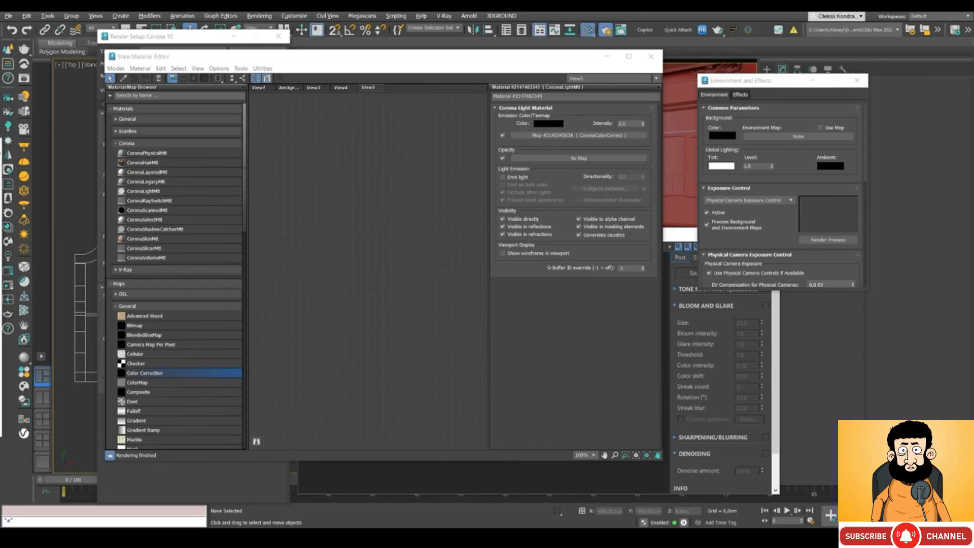
- In File Explorer, open the HDRI-Skies-com folder under 1_Library, Textures, HDRI and browse its HDR skies beside the material editor
left_click_drag(0, 119, 579, 132)
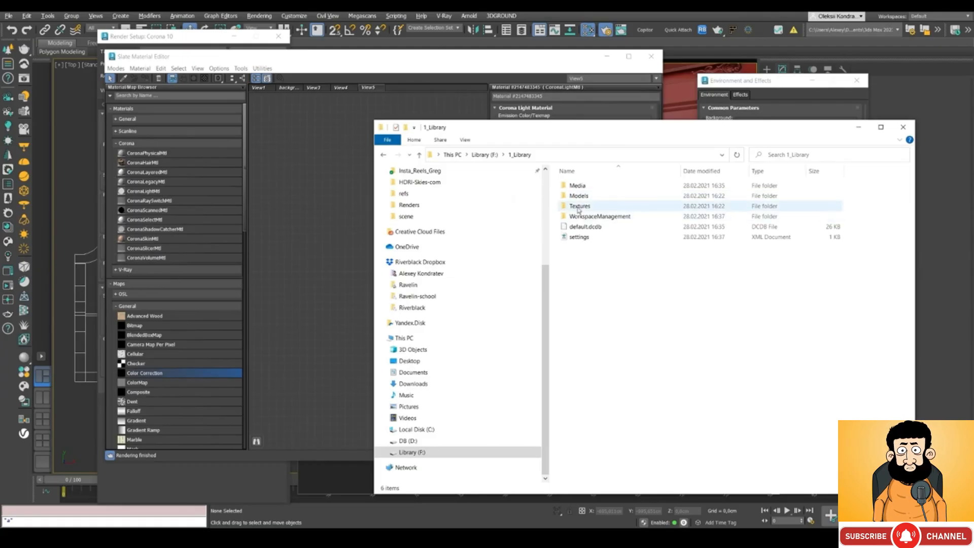
double_click(579, 205)
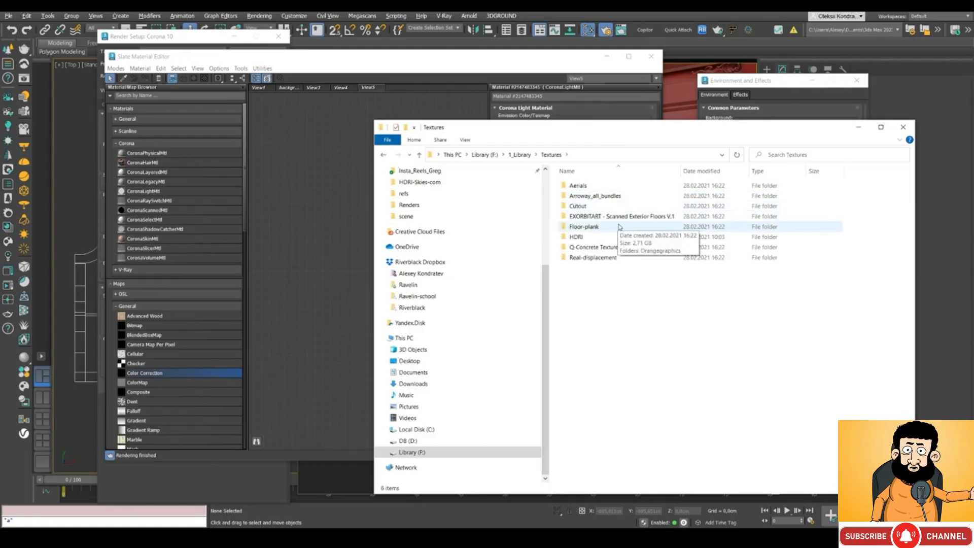
double_click(601, 237)
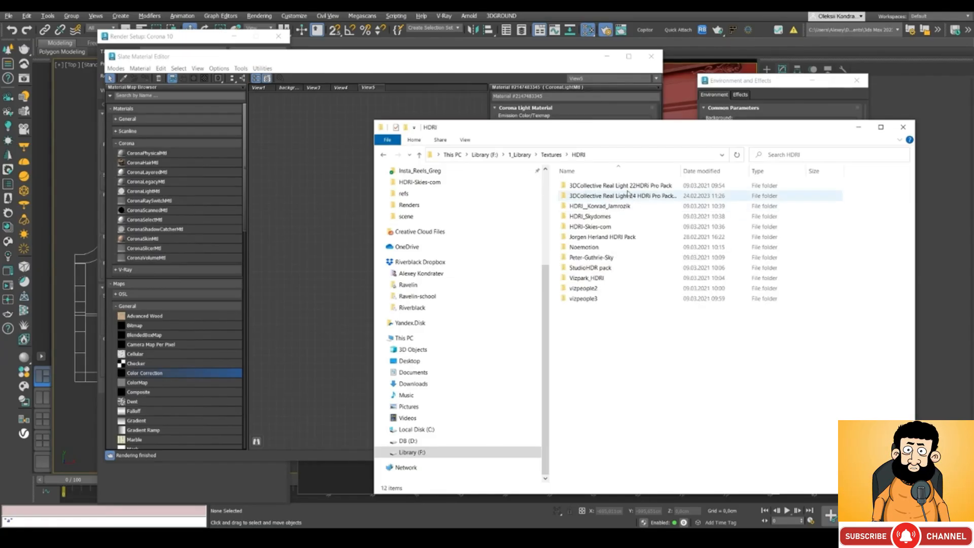
double_click(621, 227)
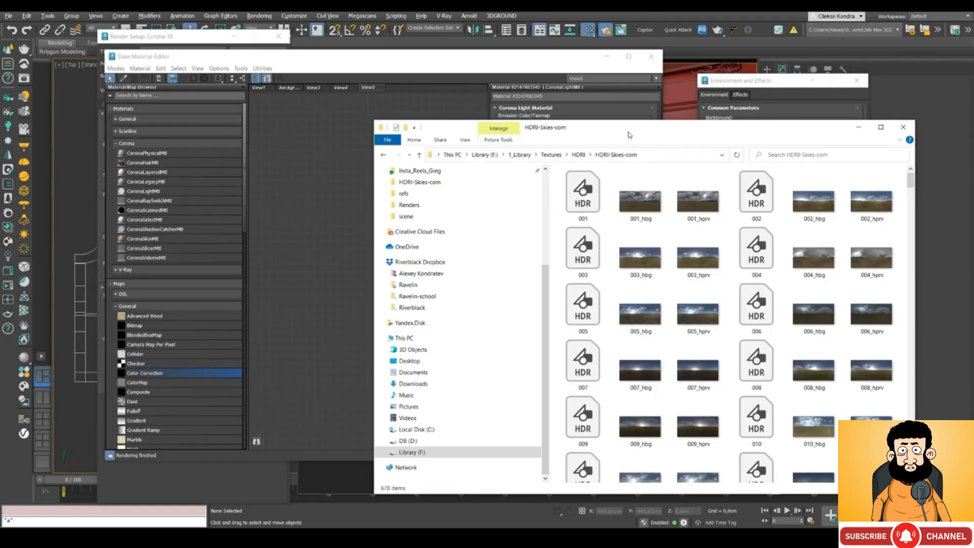
left_click_drag(630, 131, 319, 168)
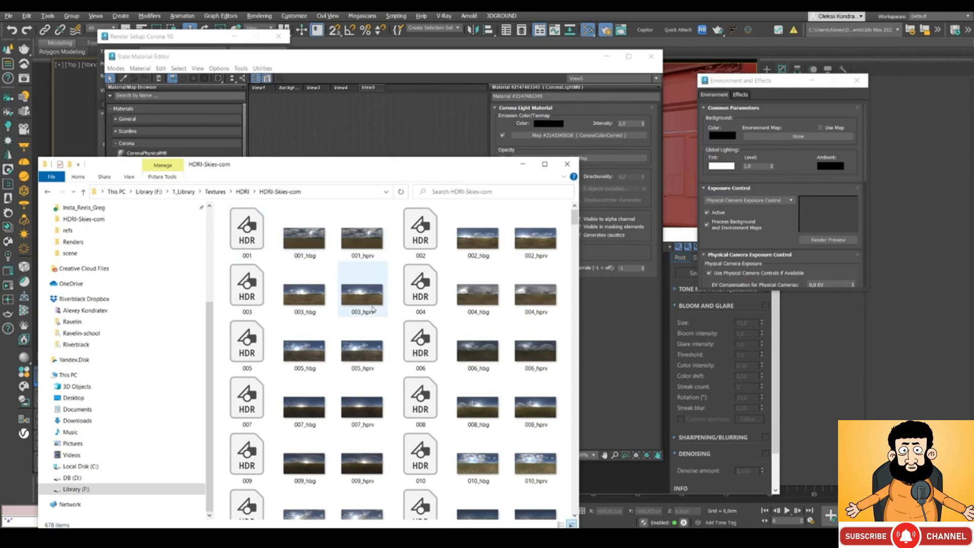
scroll(353, 304, "down", 5)
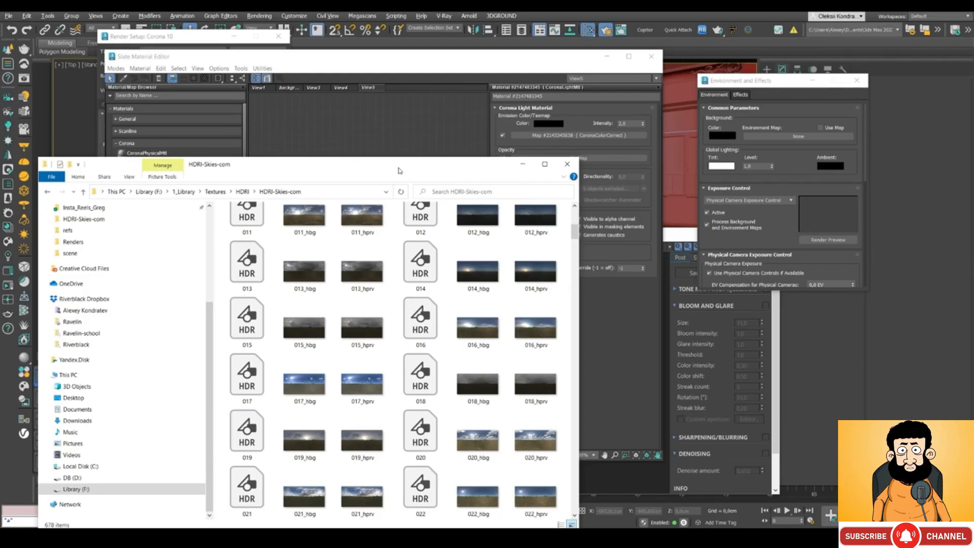
left_click_drag(400, 169, 358, 165)
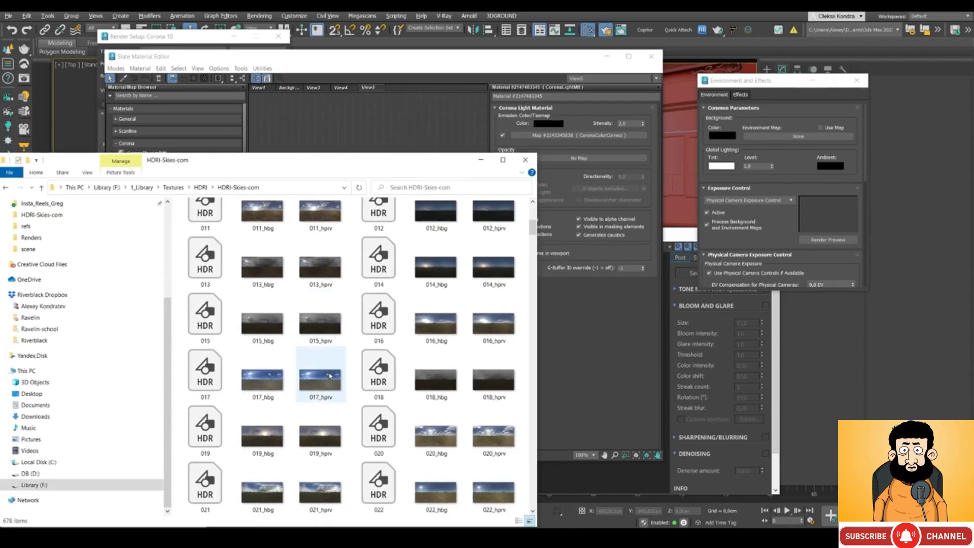
- Load 020.hdr from the HDRI-Skies-com folder into the material editor's empty view as a Bitmap map
scroll(383, 285, "down", 3)
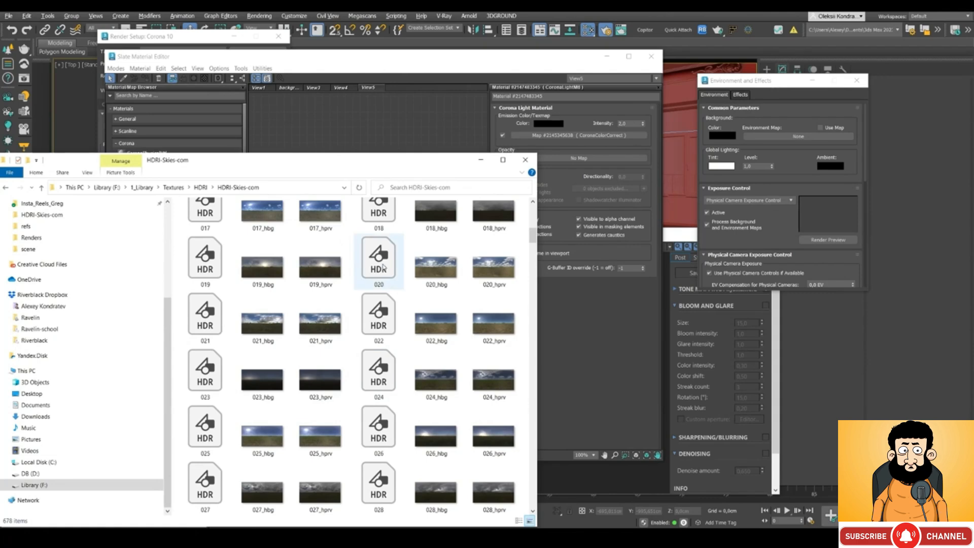
left_click_drag(381, 268, 398, 130)
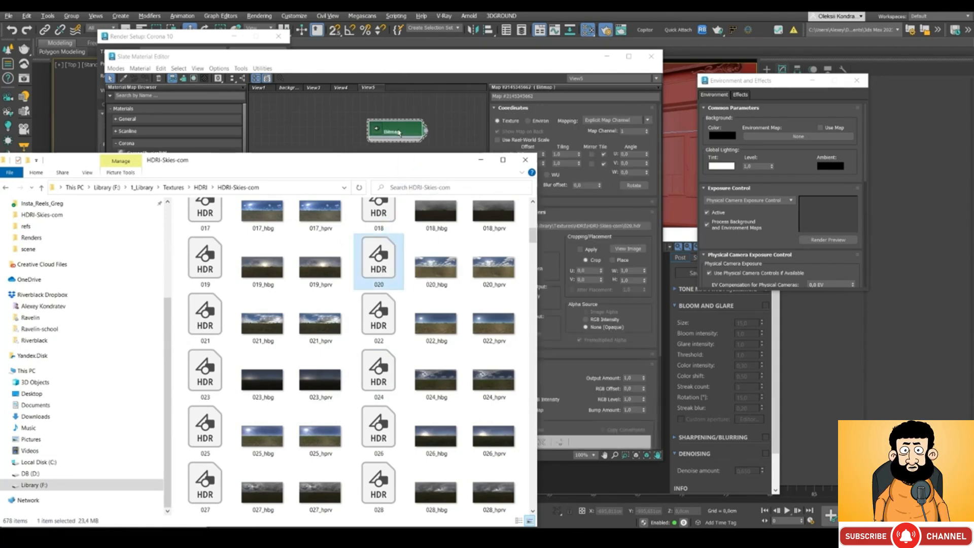
left_click(486, 166)
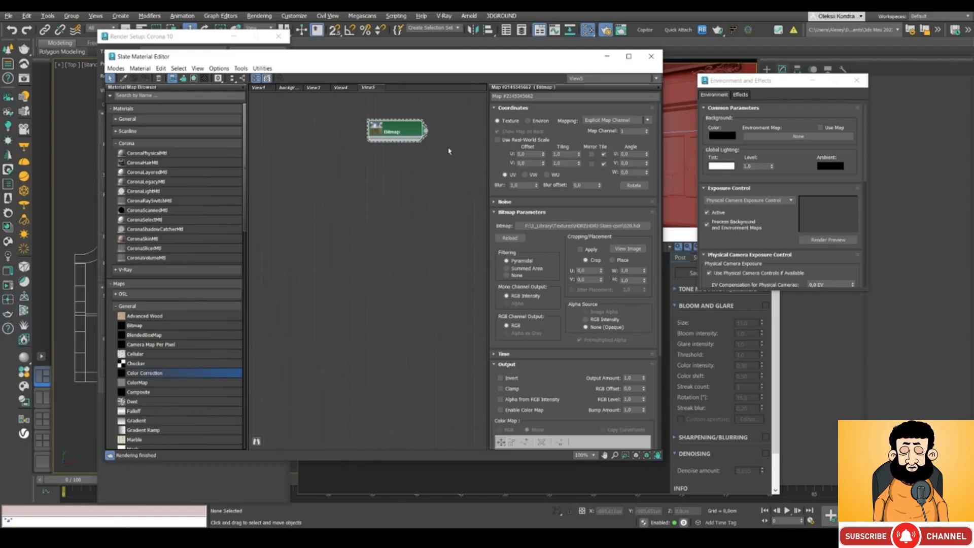
- Assign the 020.hdr Bitmap to the Environment Map slot as an instance
left_click_drag(410, 61, 392, 142)
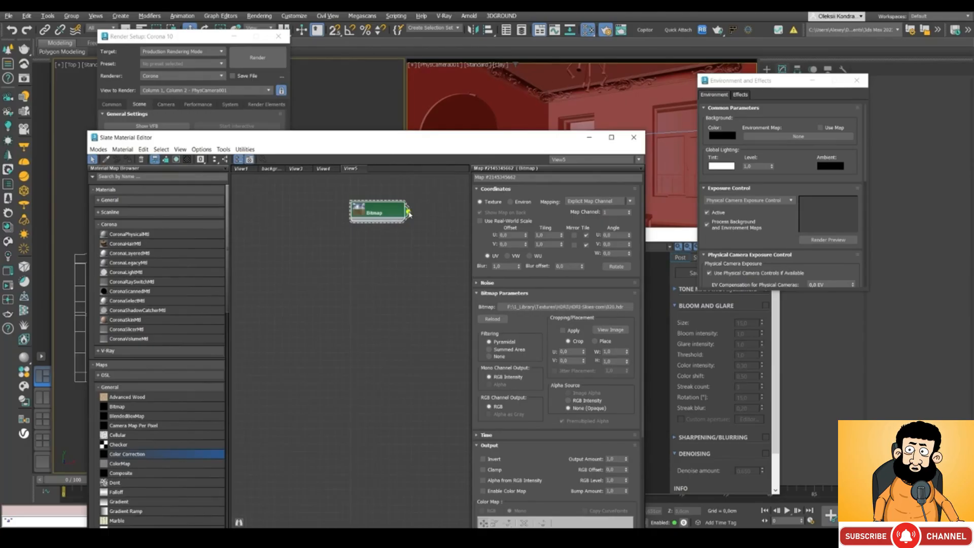
left_click_drag(408, 212, 809, 137)
left_click(761, 214)
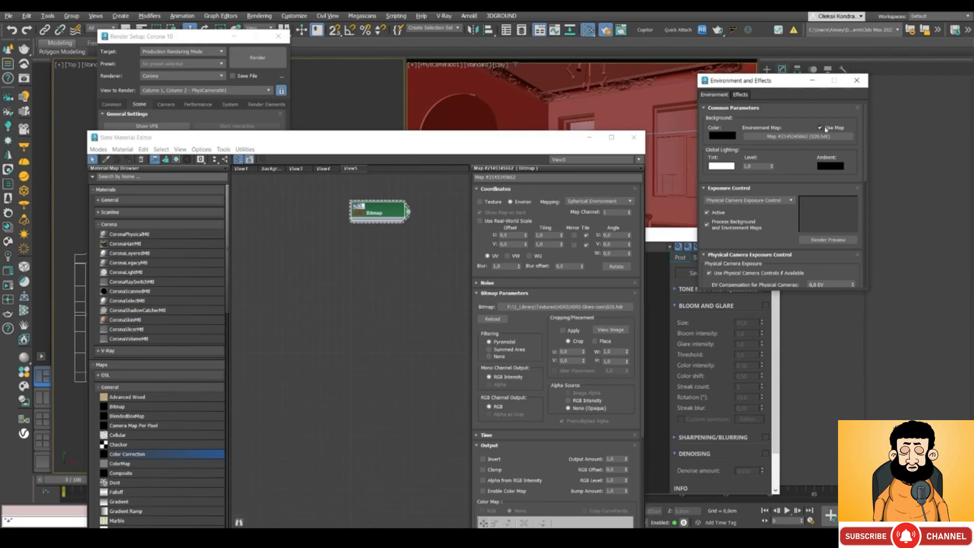
- Arrange the material editor and the Corona frame buffer side by side so map settings and render are both visible
left_click_drag(491, 141, 315, 119)
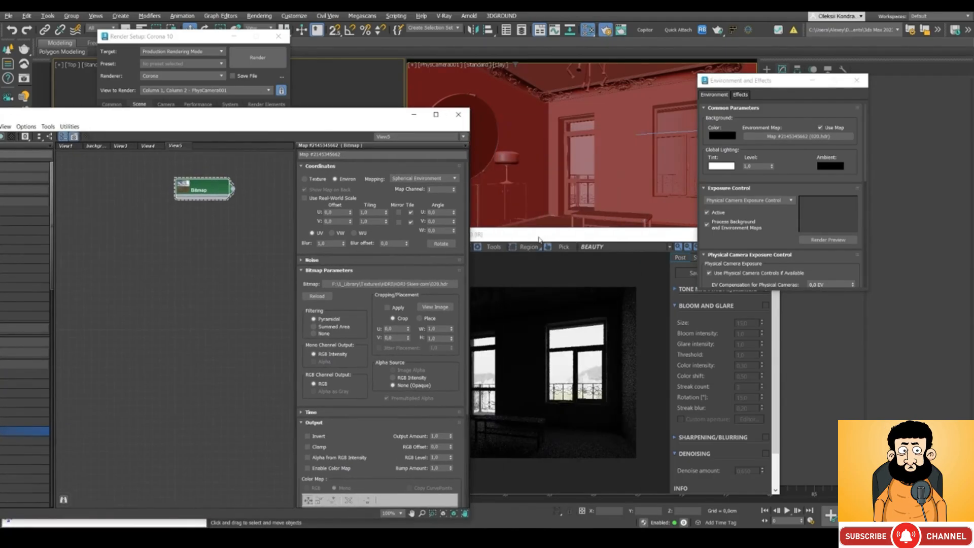
left_click_drag(512, 241, 643, 170)
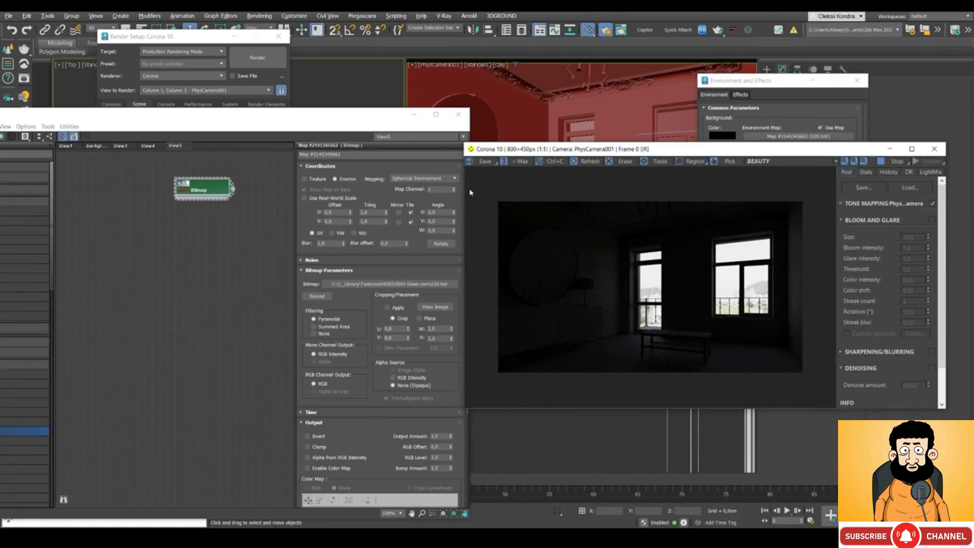
left_click_drag(295, 118, 277, 90)
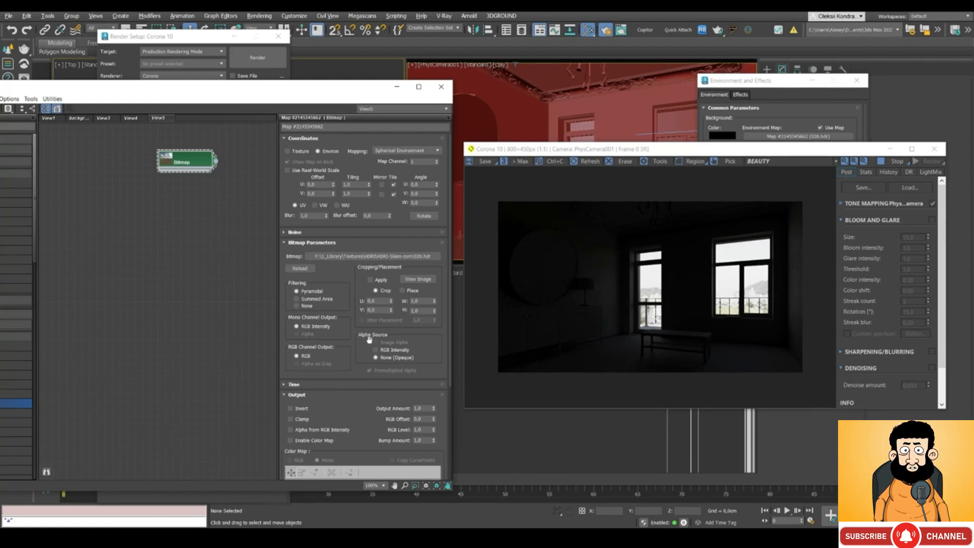
- Raise the 020.hdr Bitmap's Output Amount to 10 and then 30, checking the interactive render
scroll(369, 339, "down", 3)
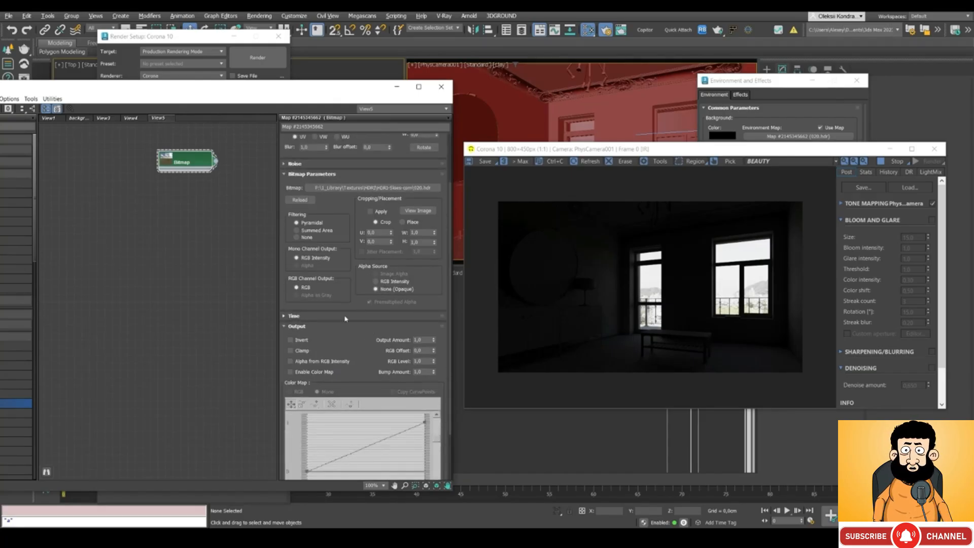
left_click(426, 340)
type("1")
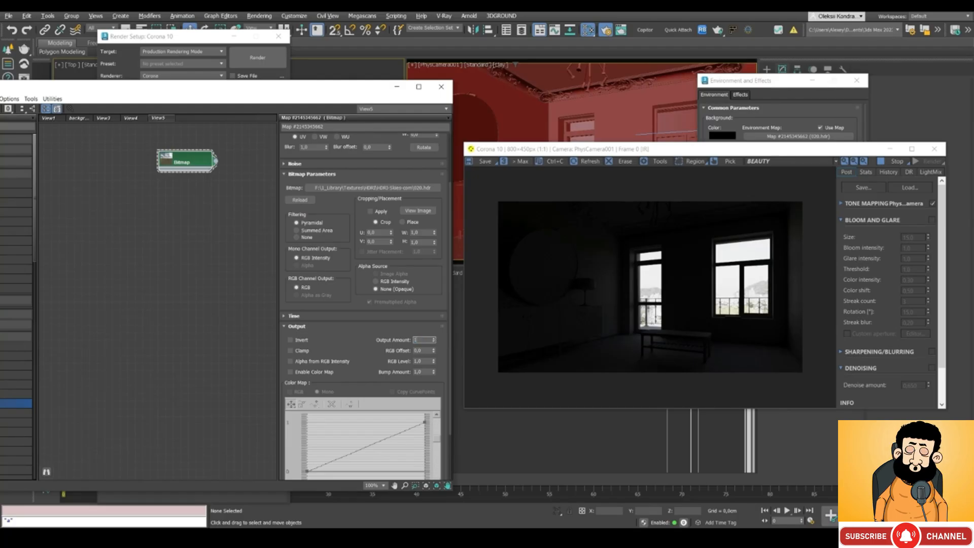
type("0")
key("Return")
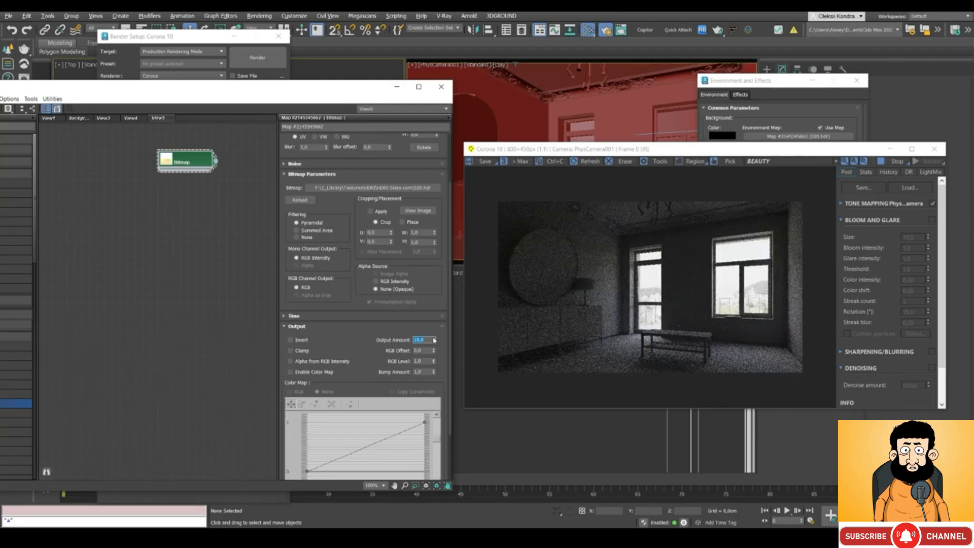
key("Return")
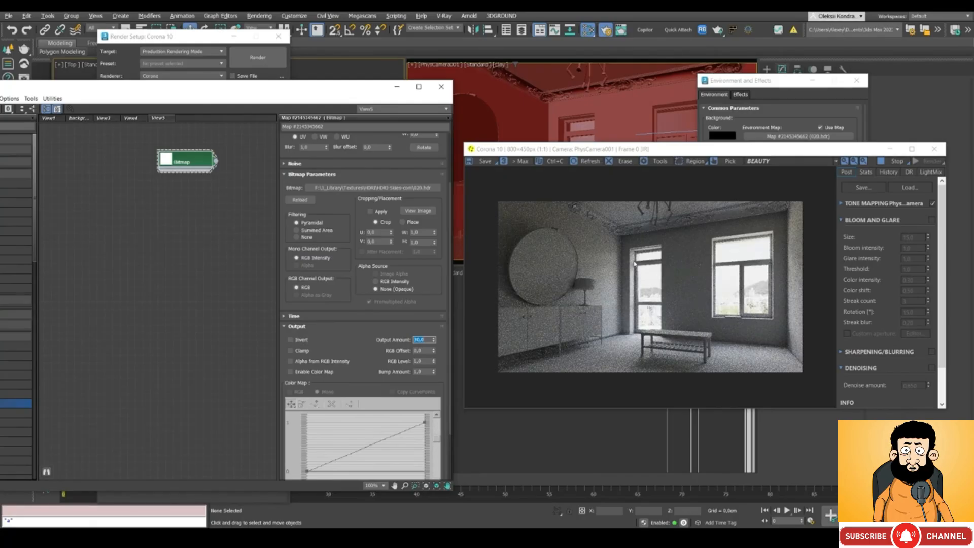
left_click(619, 299)
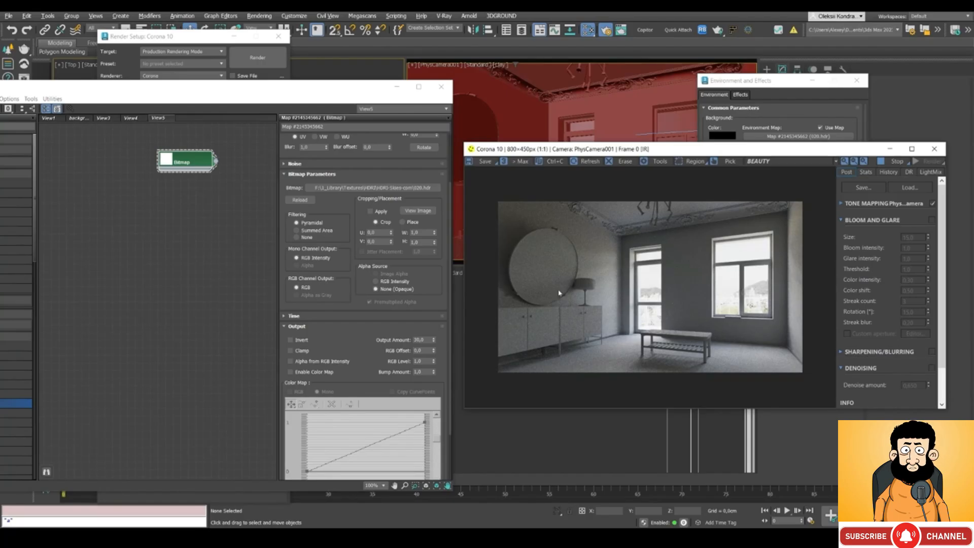
- Set the 020.hdr Bitmap's U offset to 0,4 to turn the sky around the interior
scroll(348, 237, "up", 3)
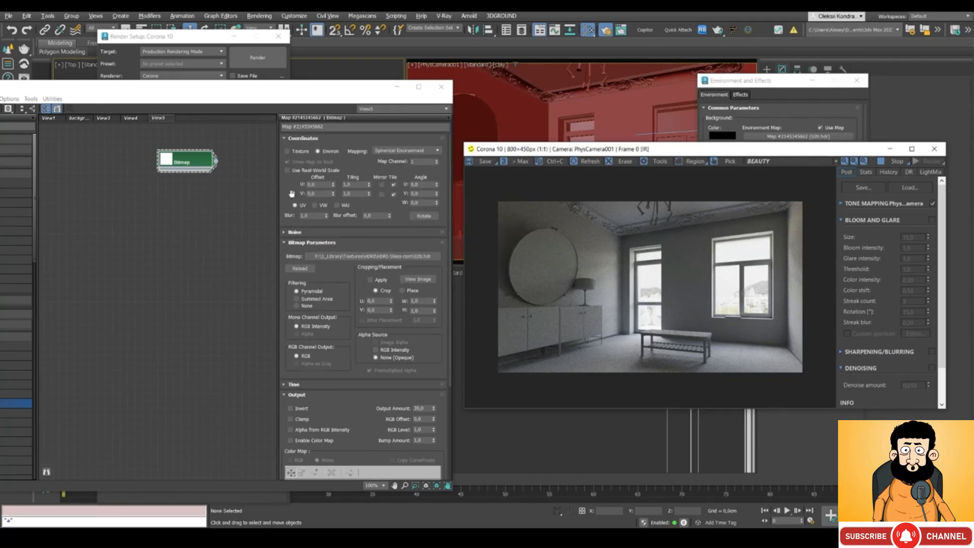
double_click(308, 185)
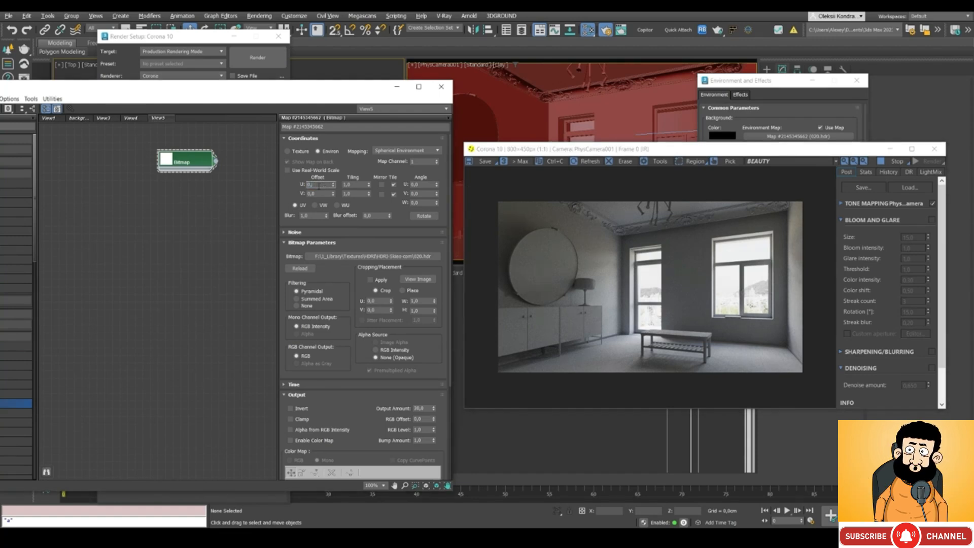
type("0,4")
key("Return")
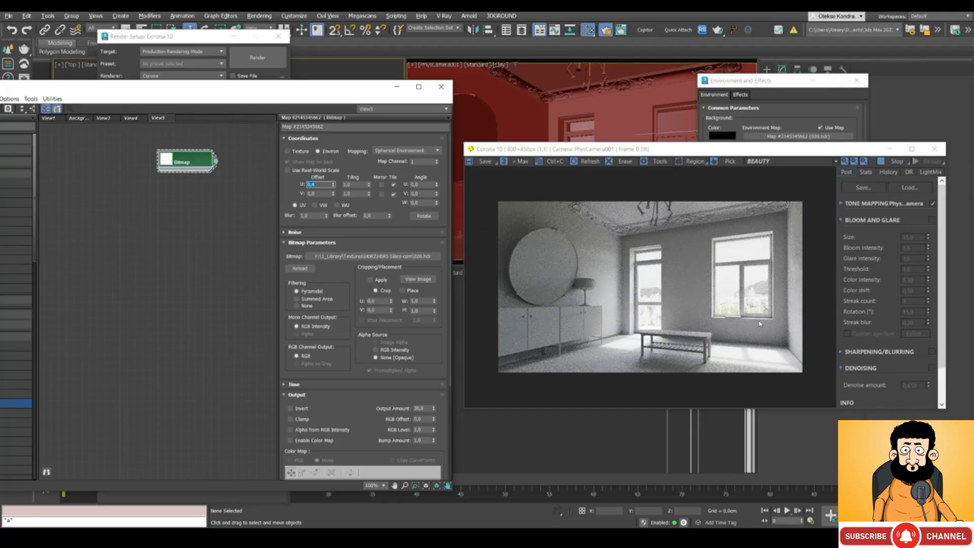
- Add a CoronaBitmap map to the view and load 005.hdr from HDRI-Skies-com with the default HDRI load settings
left_click_drag(229, 98, 443, 107)
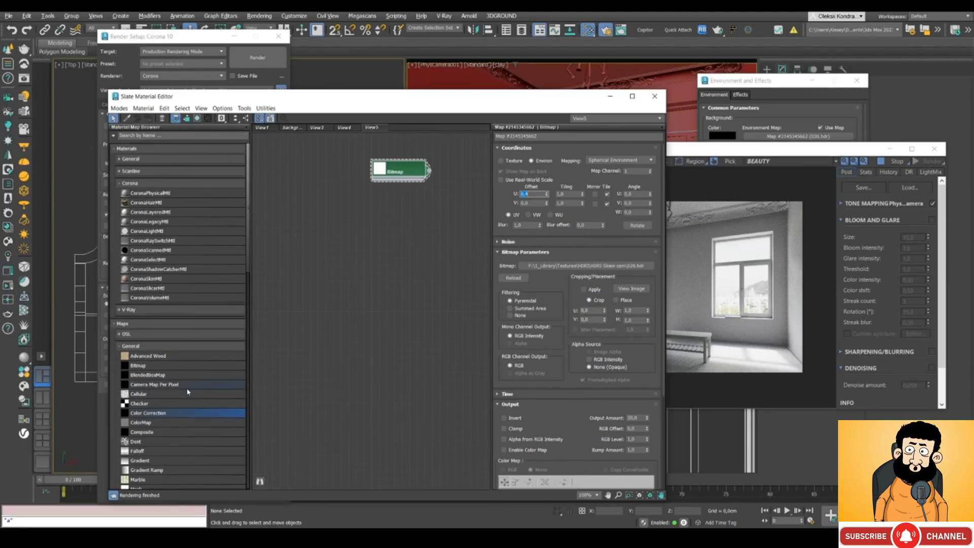
scroll(201, 387, "down", 12)
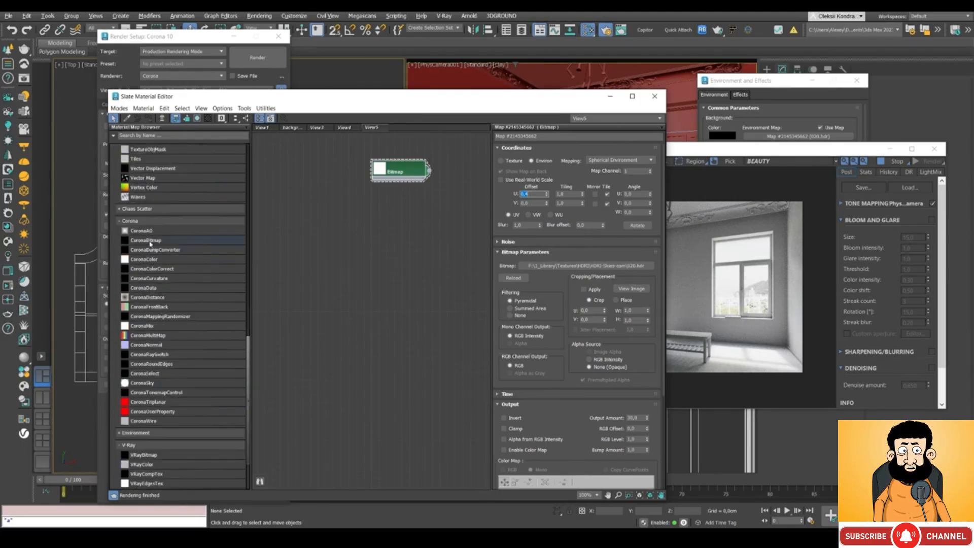
left_click_drag(149, 241, 404, 211)
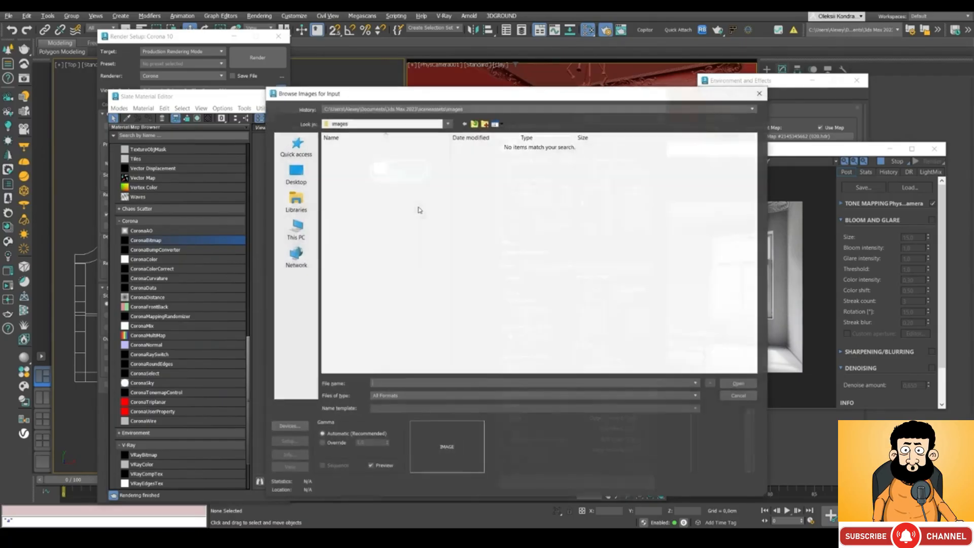
left_click(405, 109)
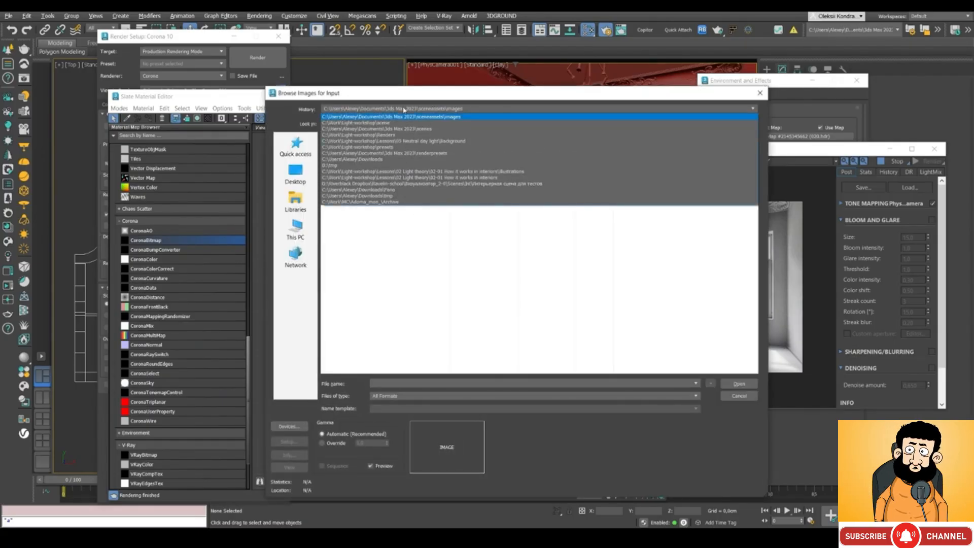
left_click(405, 109)
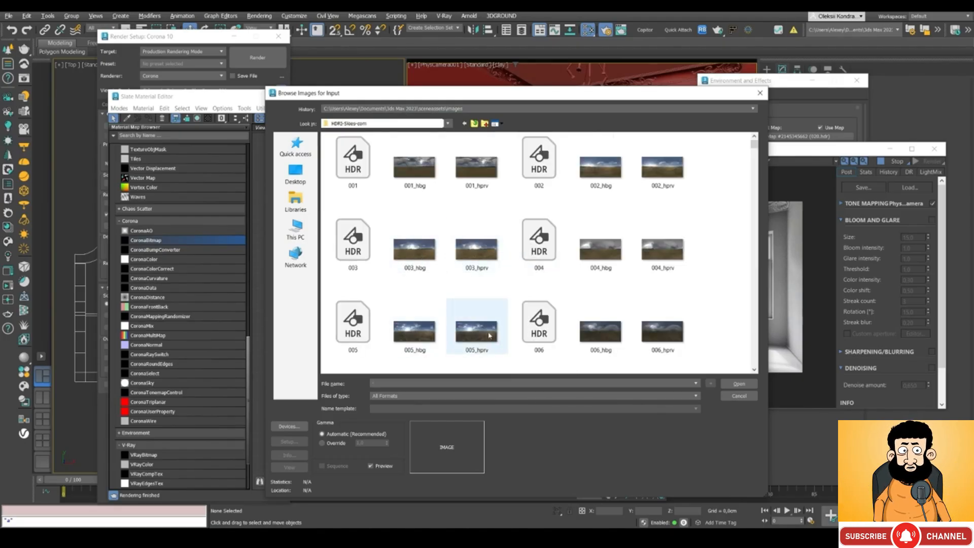
left_click(349, 322)
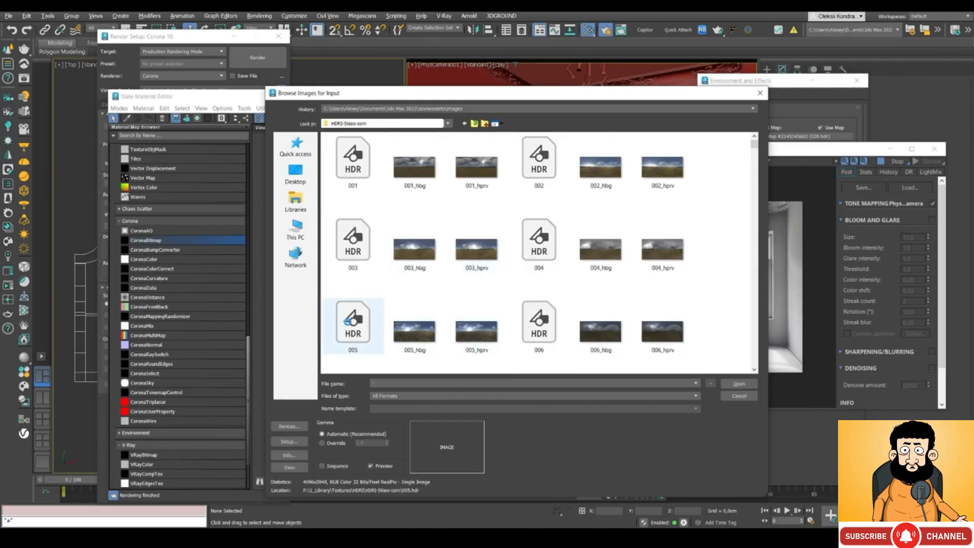
double_click(348, 321)
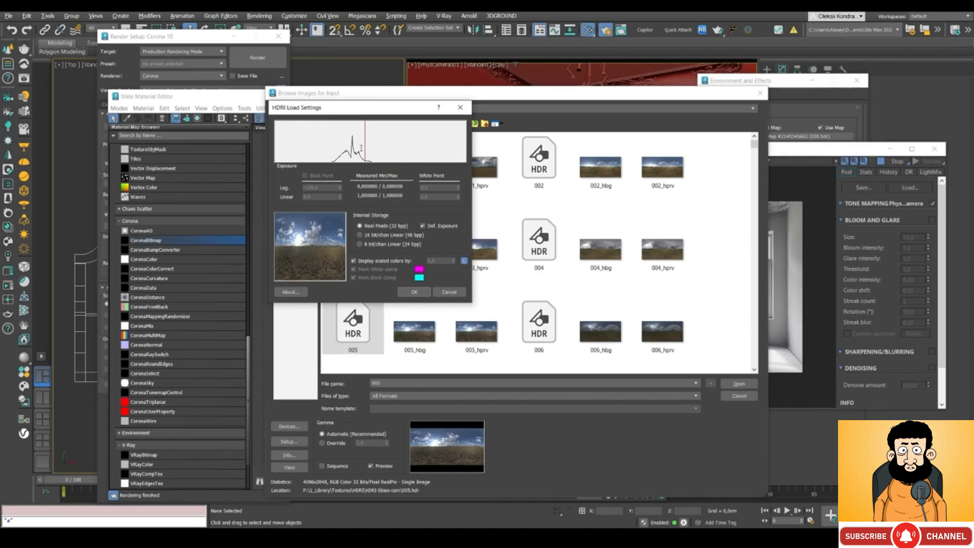
left_click(414, 293)
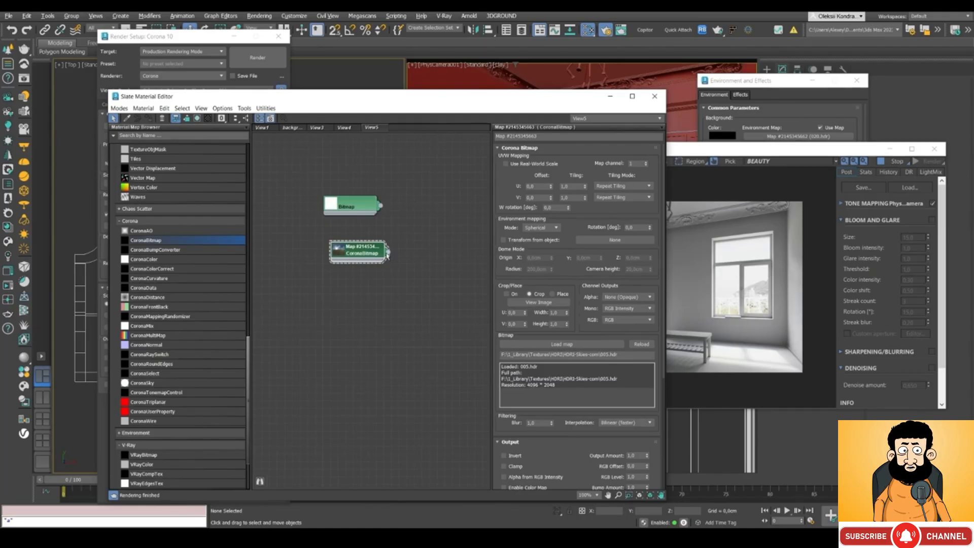
- Assign the 005.hdr CoronaBitmap to the Environment Map slot as an instance and place the editor beside the frame buffer
left_click_drag(389, 252, 764, 137)
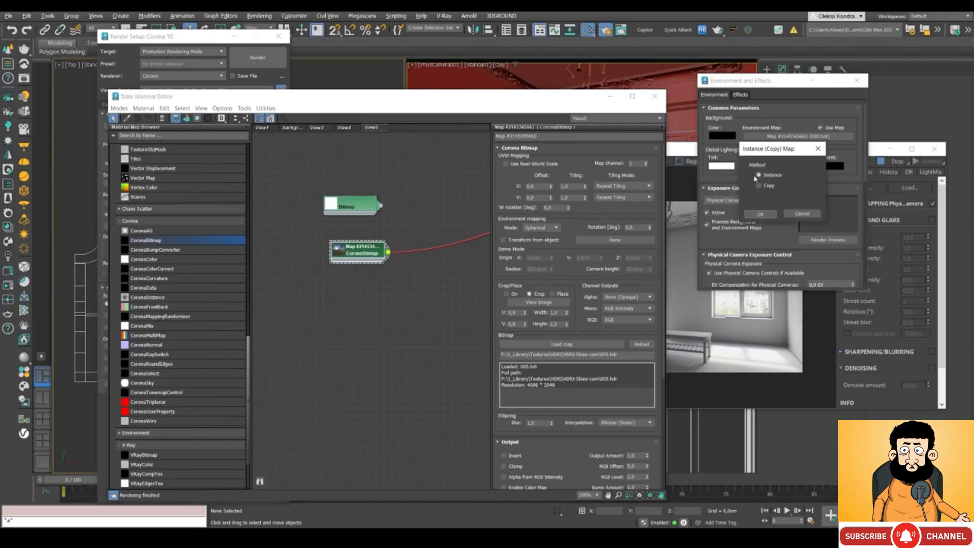
left_click(760, 214)
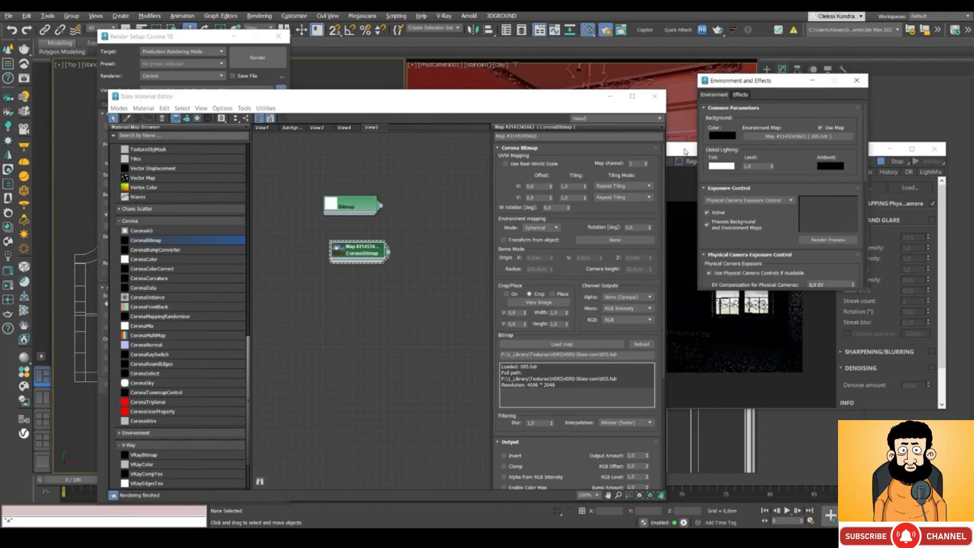
left_click_drag(684, 150, 738, 196)
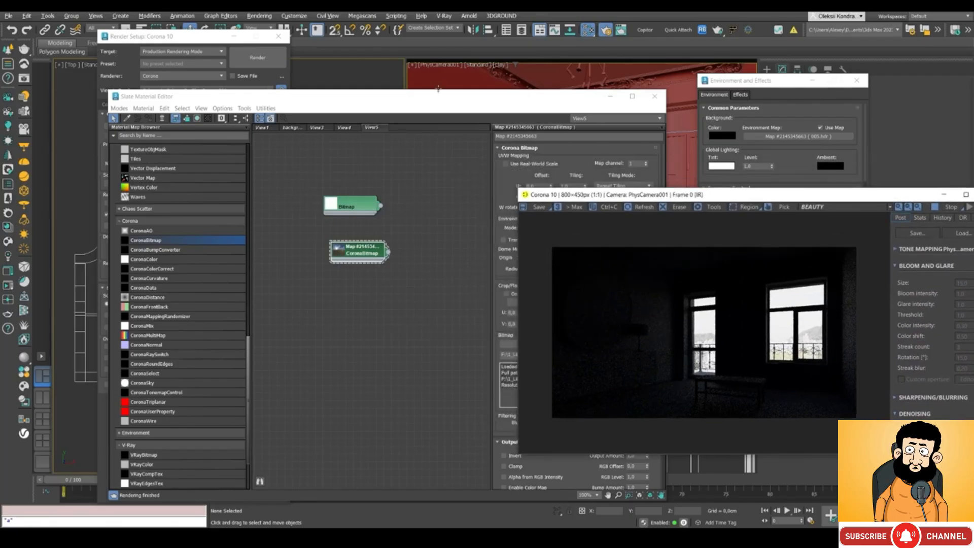
left_click_drag(431, 99, 293, 70)
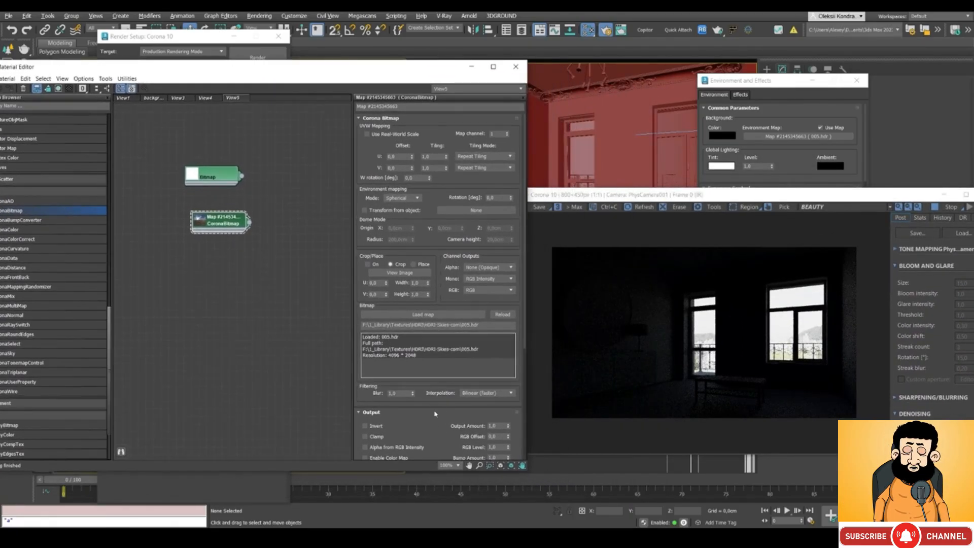
- Set the CoronaBitmap's Output Amount to 30
left_click(504, 425)
type("30")
key("Return")
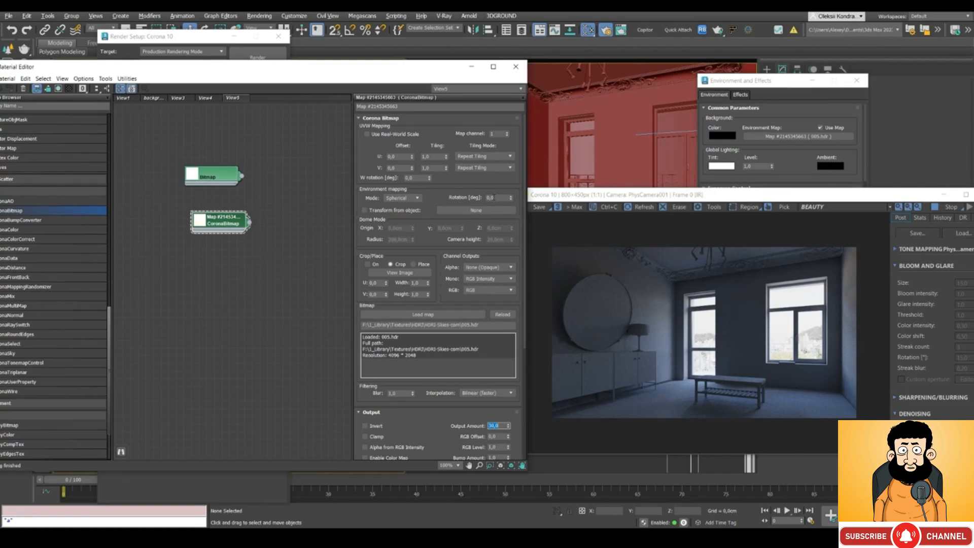
- Test environment rotations of 30 and 90 degrees on the CoronaBitmap, and set the rotation to 180 degrees
left_click(493, 198)
type("30")
key("Return")
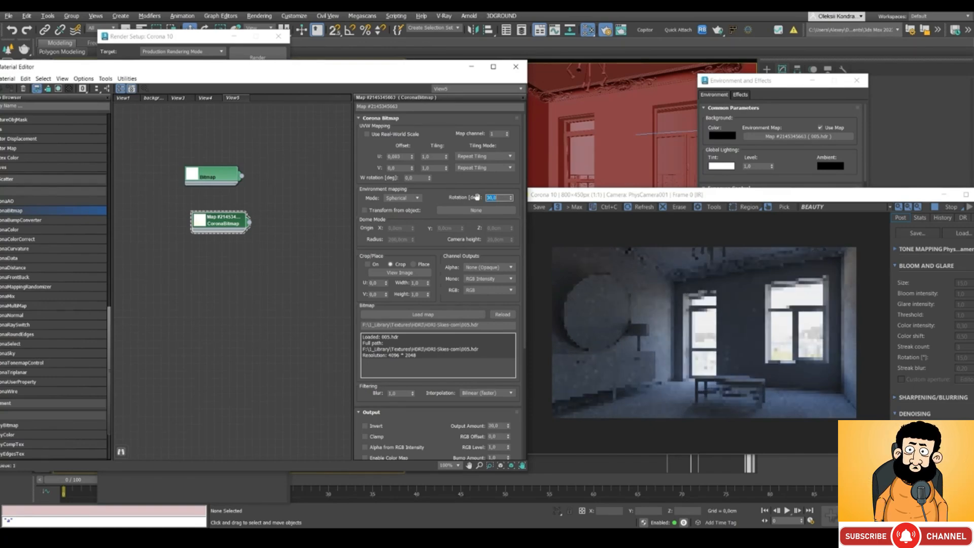
type("90")
key("Return")
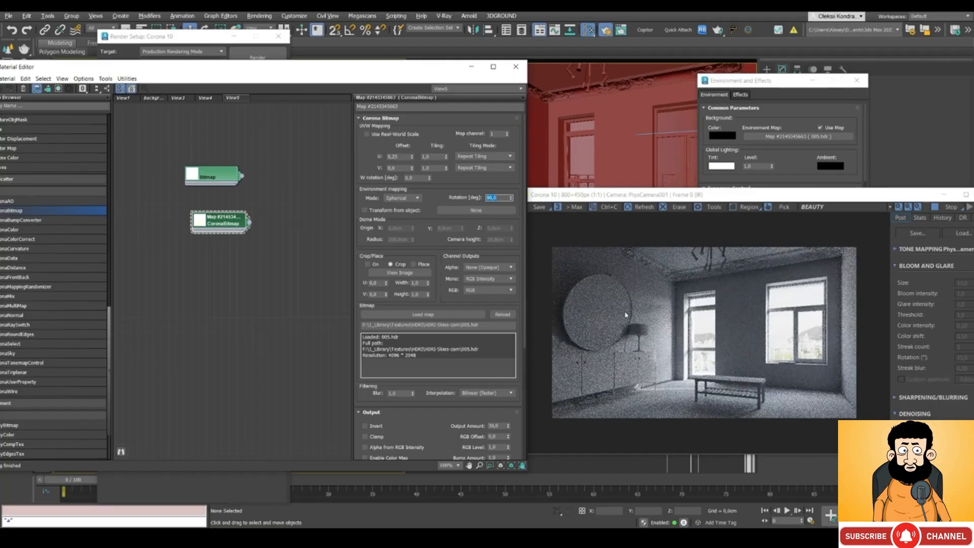
type("180")
key("Return")
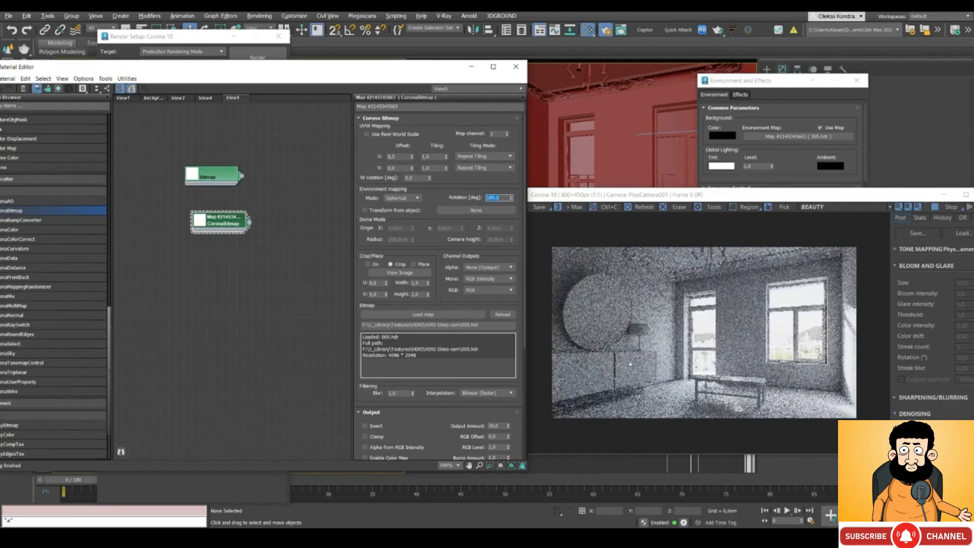
- Reposition the Corona frame buffer, close the Slate Material Editor and minimize Render Setup to clear the viewports
left_click_drag(661, 198, 641, 174)
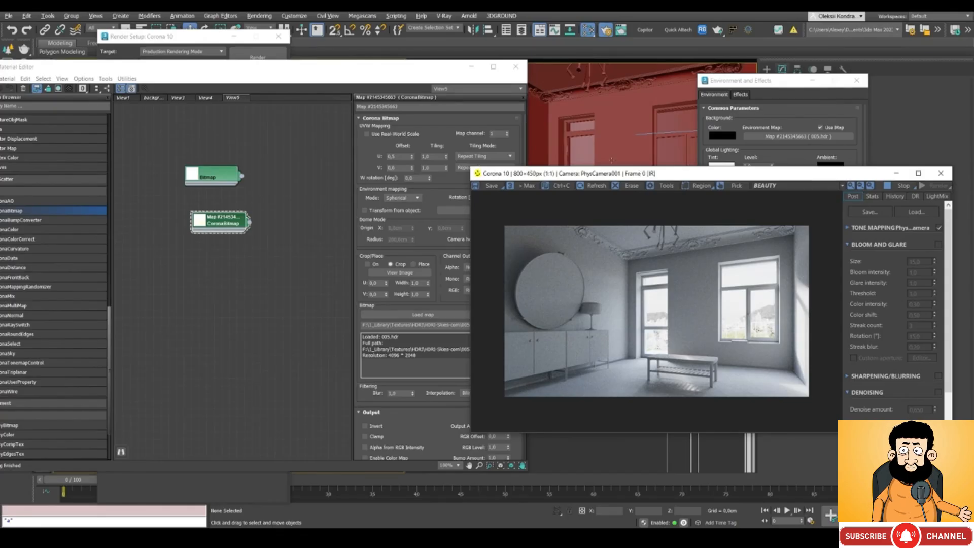
left_click_drag(336, 72, 357, 83)
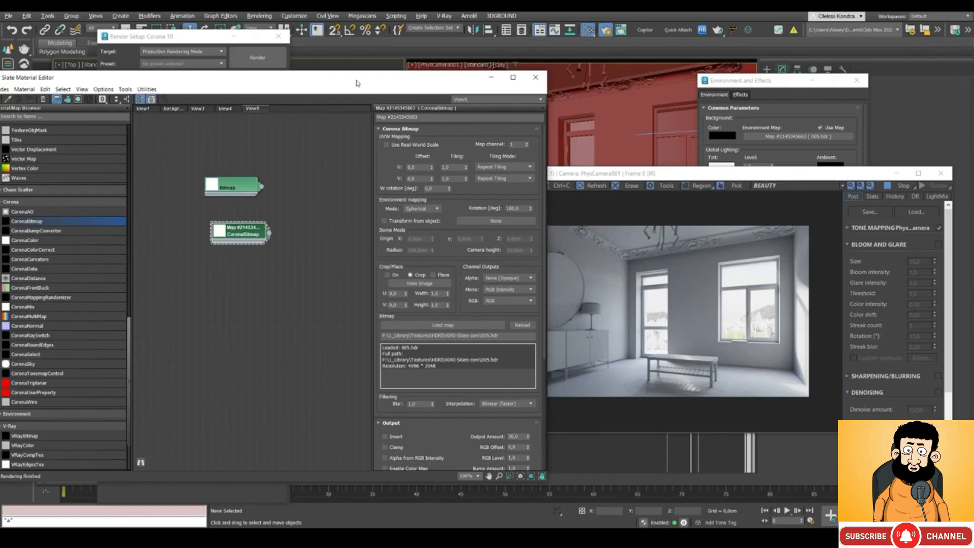
left_click(530, 79)
left_click(233, 36)
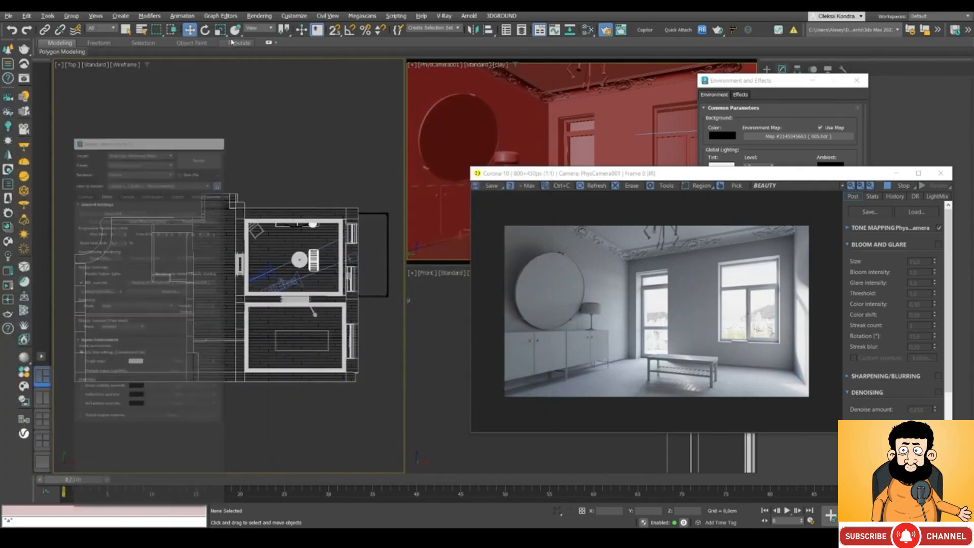
- Launch the Quick Environment 2.5 script and reposition the Corona frame buffer so the room plan in the Top viewport is uncovered
left_click_drag(542, 176, 410, 194)
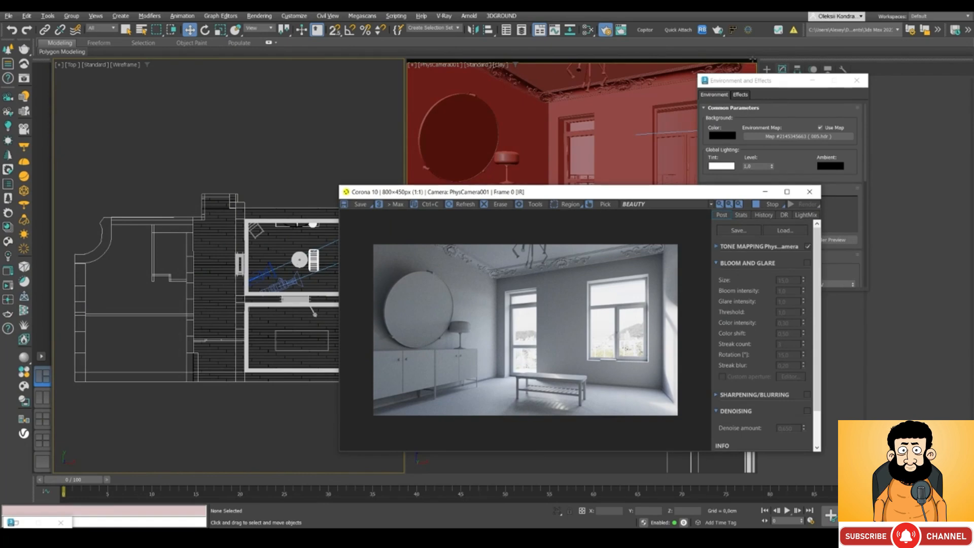
left_click(750, 31)
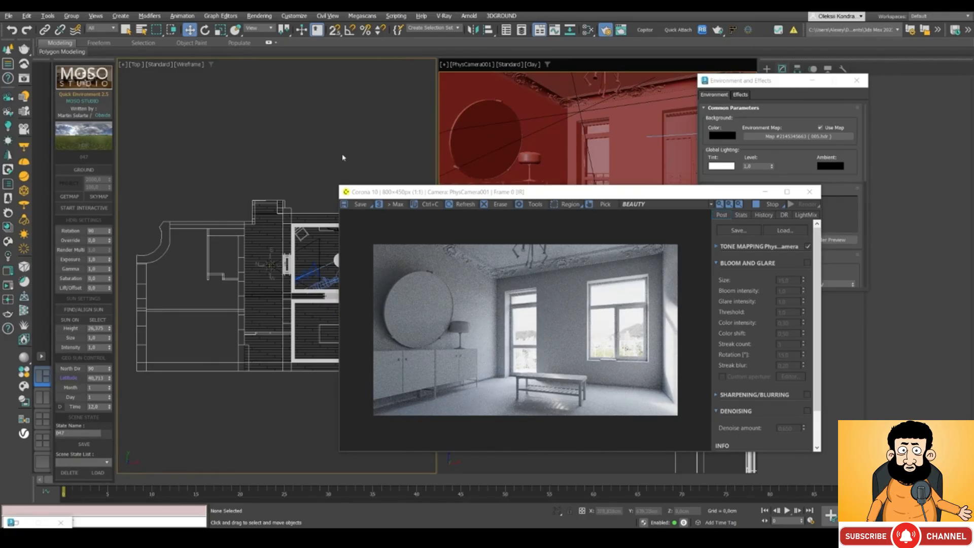
mouse_move(393, 194)
left_mouse_down()
mouse_move(376, 189)
mouse_move(395, 190)
left_mouse_up()
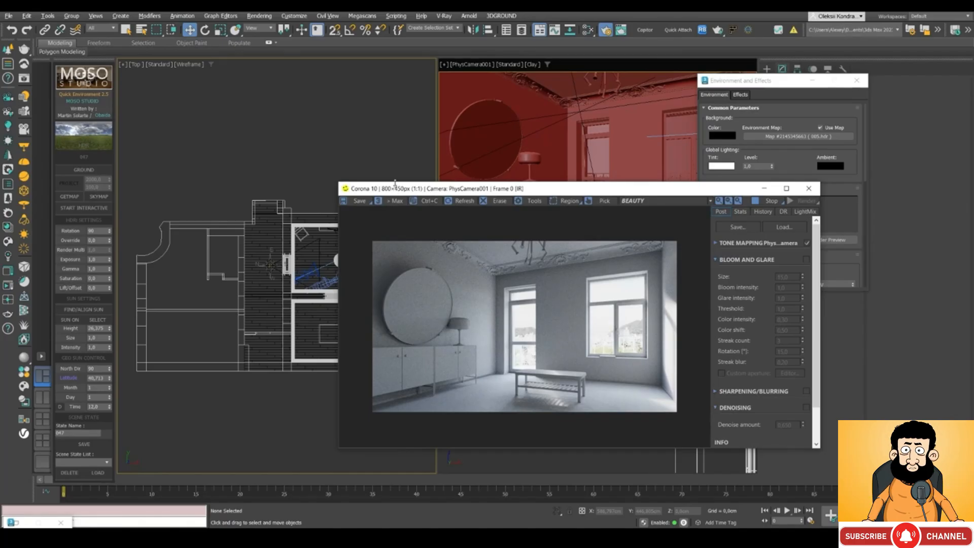
left_click_drag(414, 192, 502, 196)
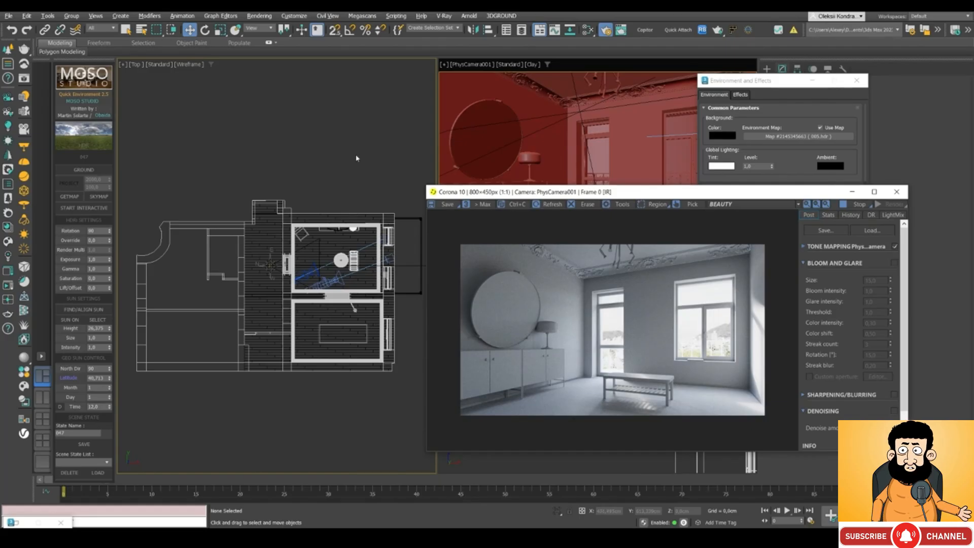
- Open the script's HDRI Library, cancel adding a new library, and load 035.hdr as the environment
left_click(85, 137)
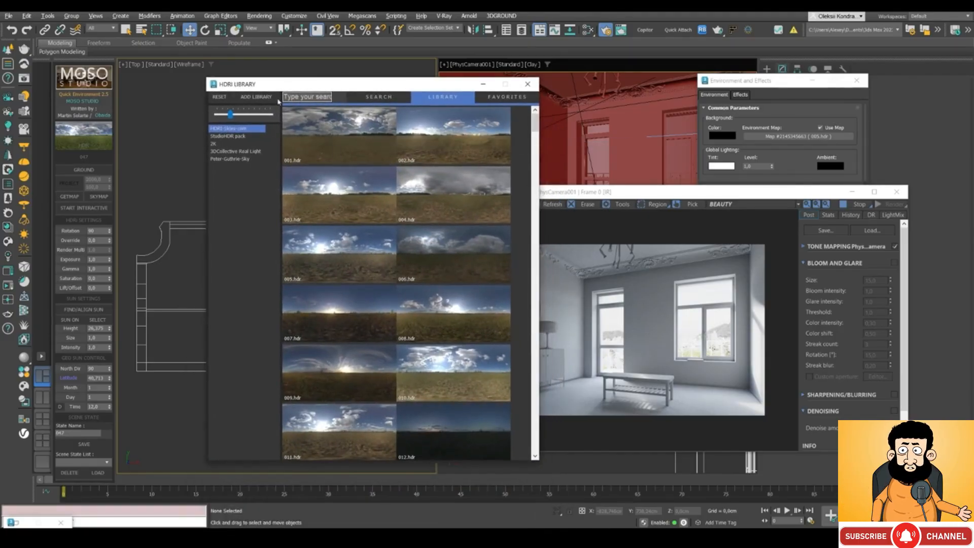
left_click(253, 97)
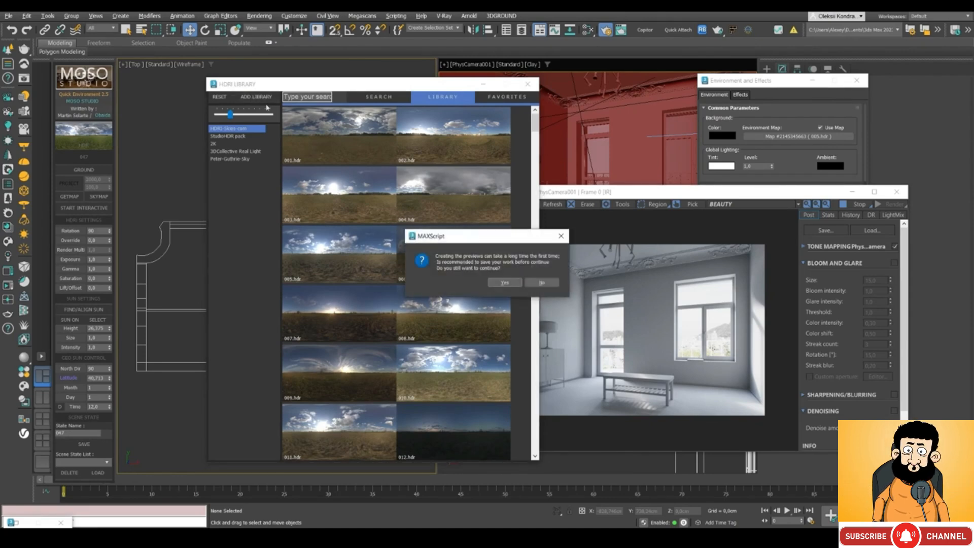
left_click(560, 237)
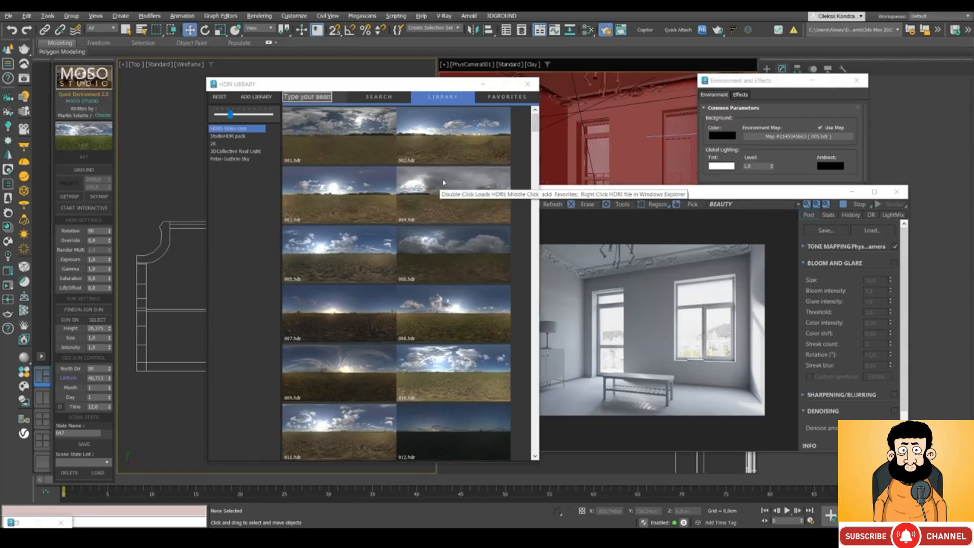
scroll(441, 177, "down", 3)
scroll(408, 169, "down", 5)
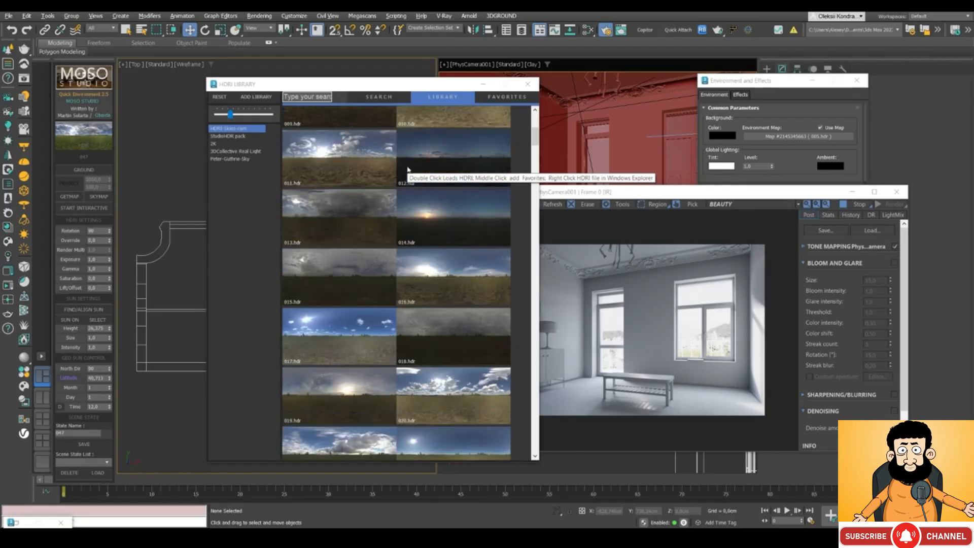
scroll(408, 169, "down", 4)
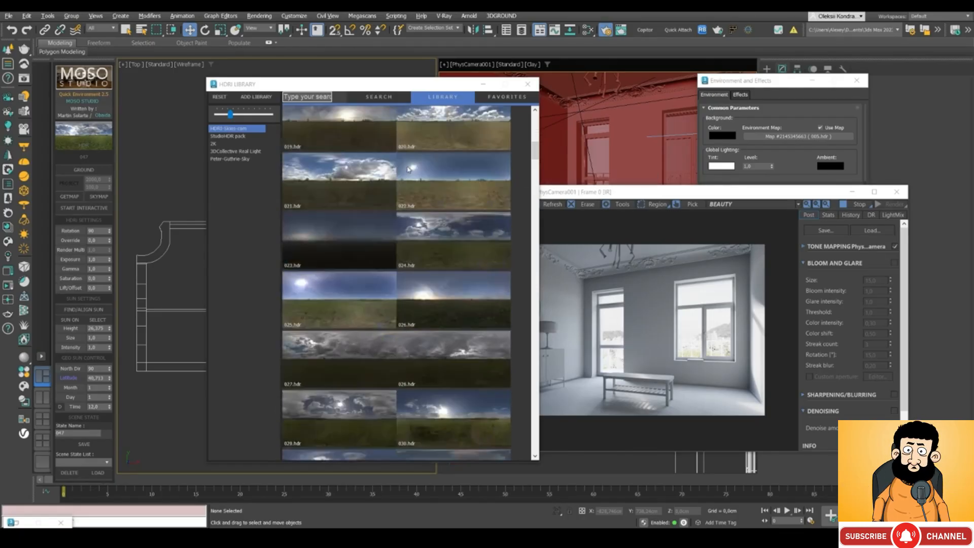
scroll(407, 169, "down", 2)
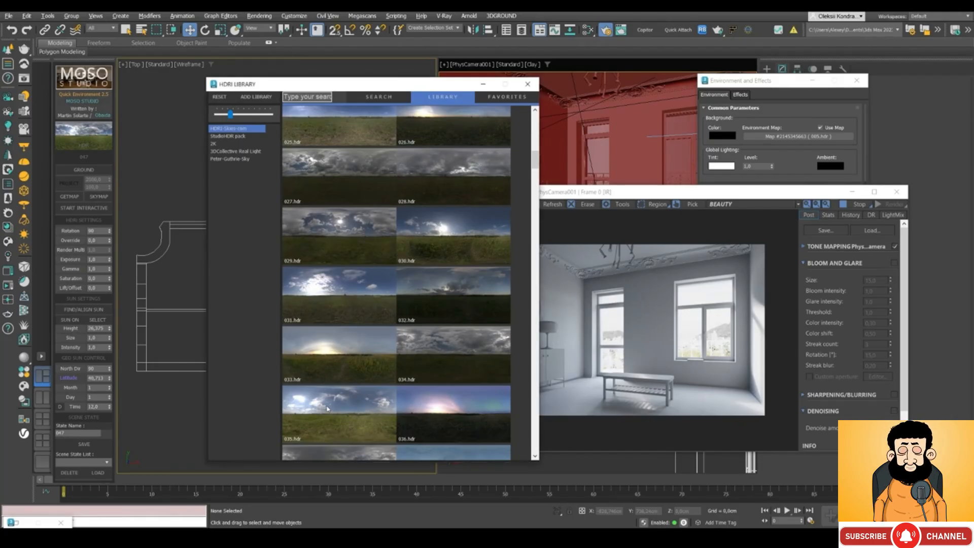
left_click(328, 409)
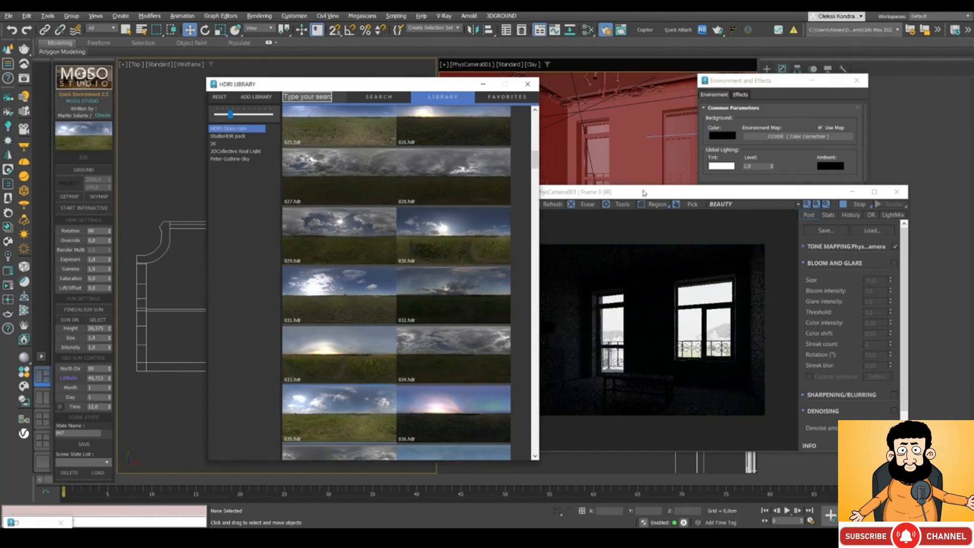
- Arrange the Corona frame buffer clear of the script's settings and the Environment Map slot, and minimize the HDRI Library
left_click_drag(644, 194, 586, 209)
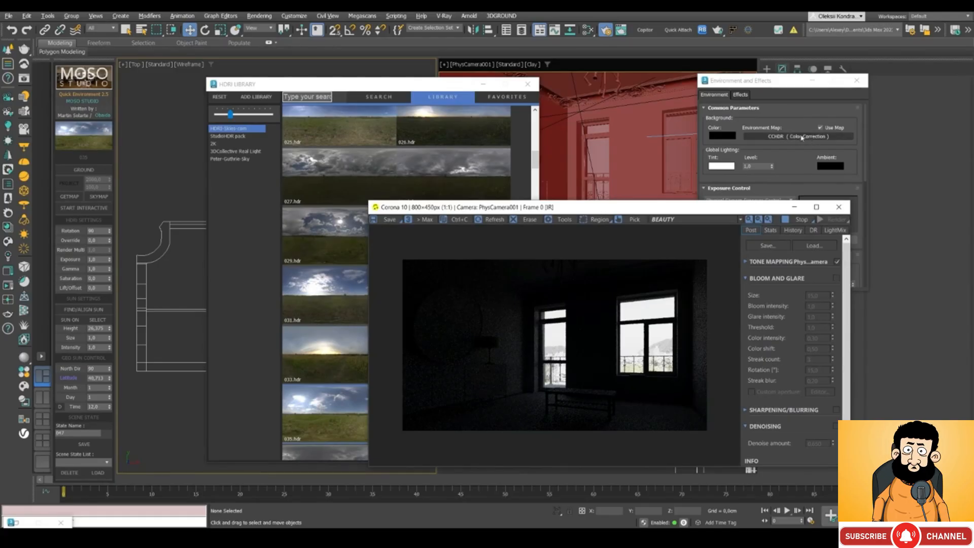
left_click_drag(594, 209, 704, 202)
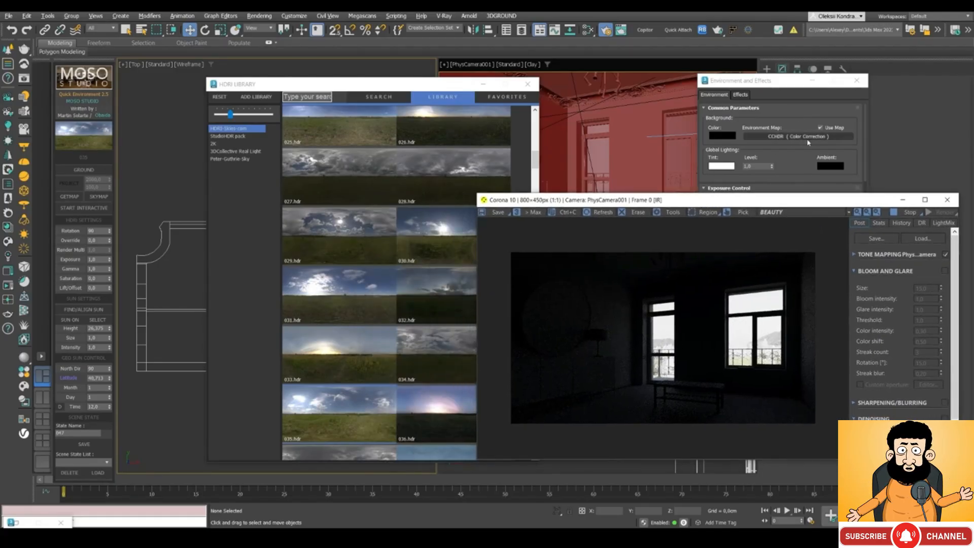
left_click_drag(623, 202, 608, 191)
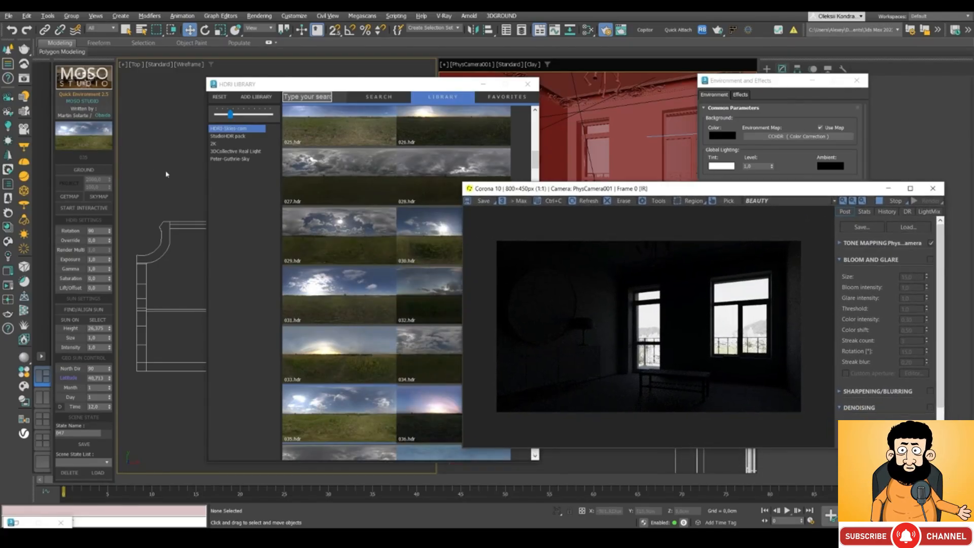
left_click_drag(526, 189, 561, 189)
left_click_drag(380, 86, 321, 86)
left_click_drag(557, 192, 511, 182)
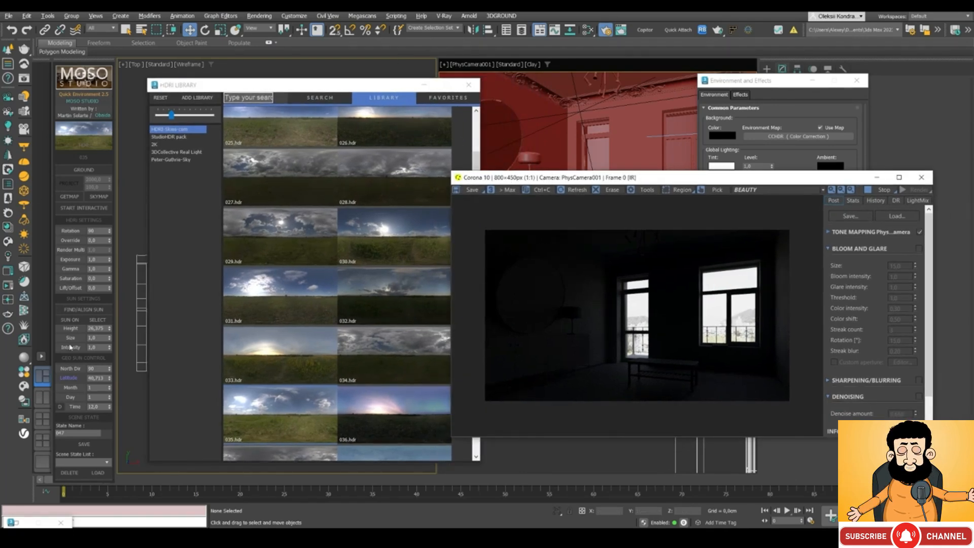
left_click(424, 82)
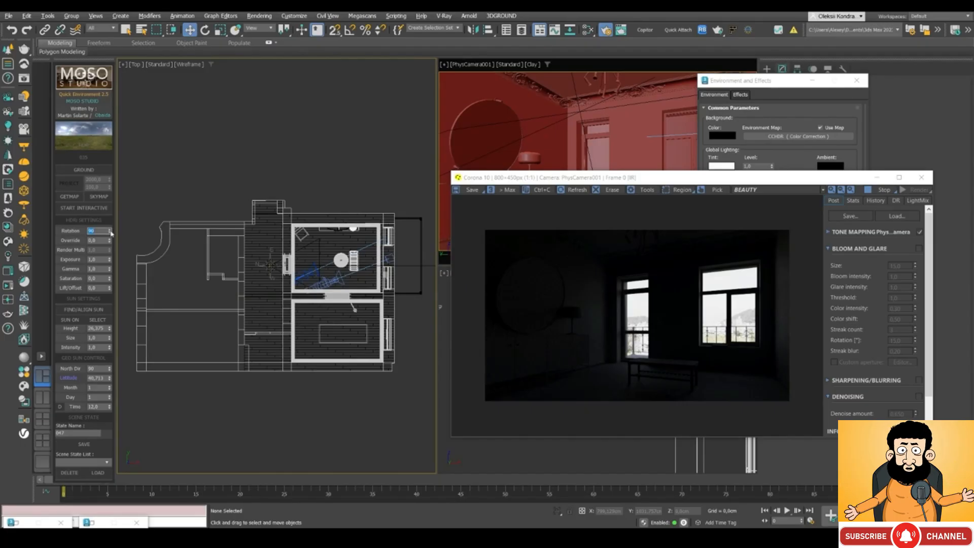
- Try an HDRI rotation of 180 and inspect the floor and wall beside the balcony door in the render
type("0")
key("Return")
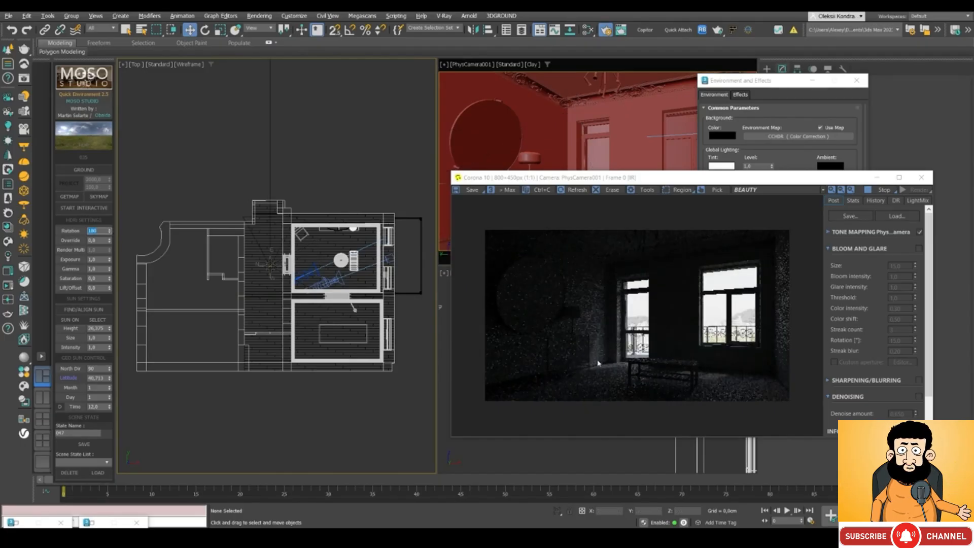
scroll(604, 370, "up", 2)
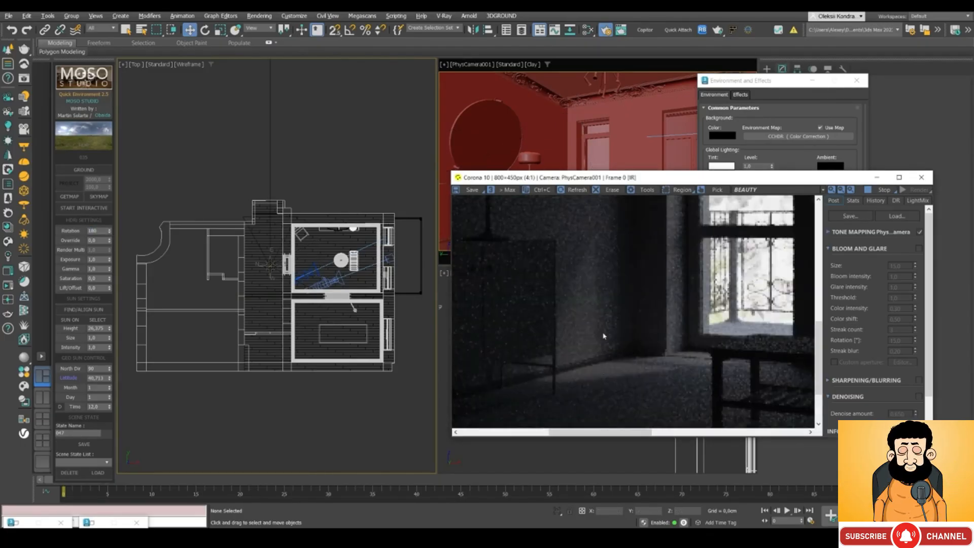
scroll(574, 374, "down", 2)
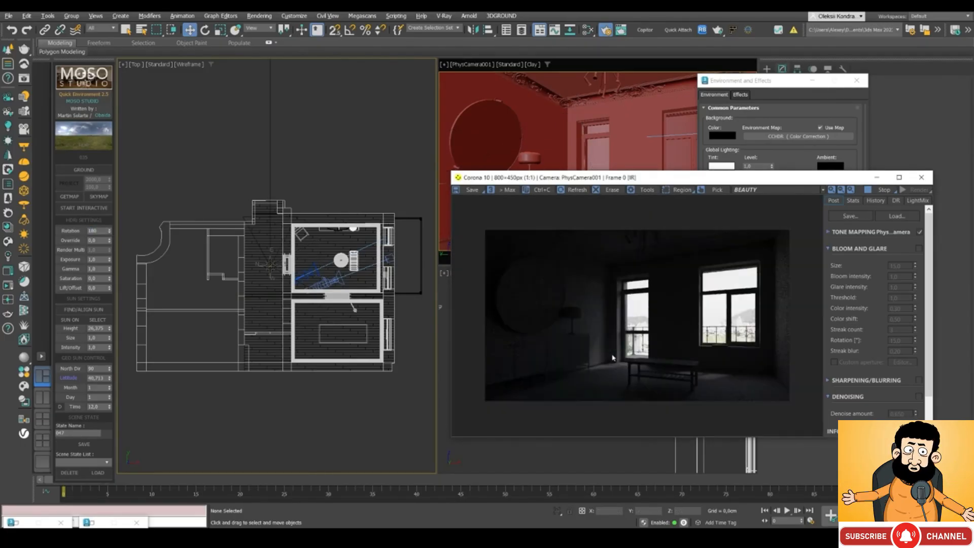
- Set the HDRI exposure to 20 in the Quick Environment settings
double_click(97, 260)
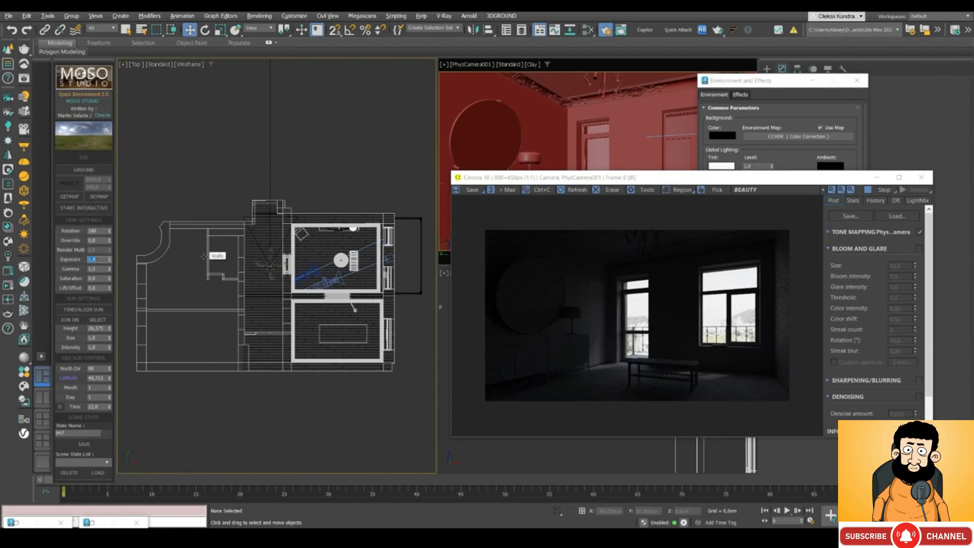
type("20")
key("Return")
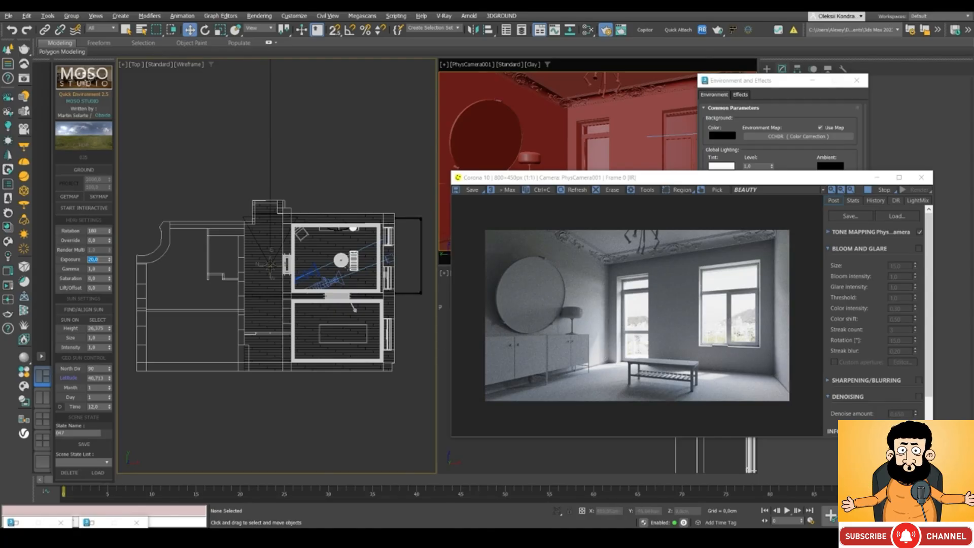
- Try a lower HDRI gamma and inspect the shadows around the sideboard and bench in the render
key("Tab")
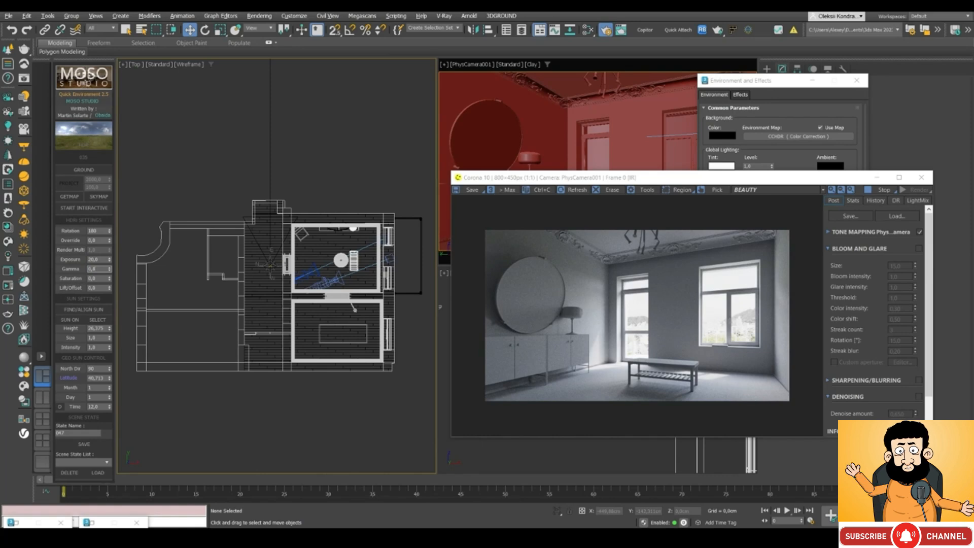
key("Return")
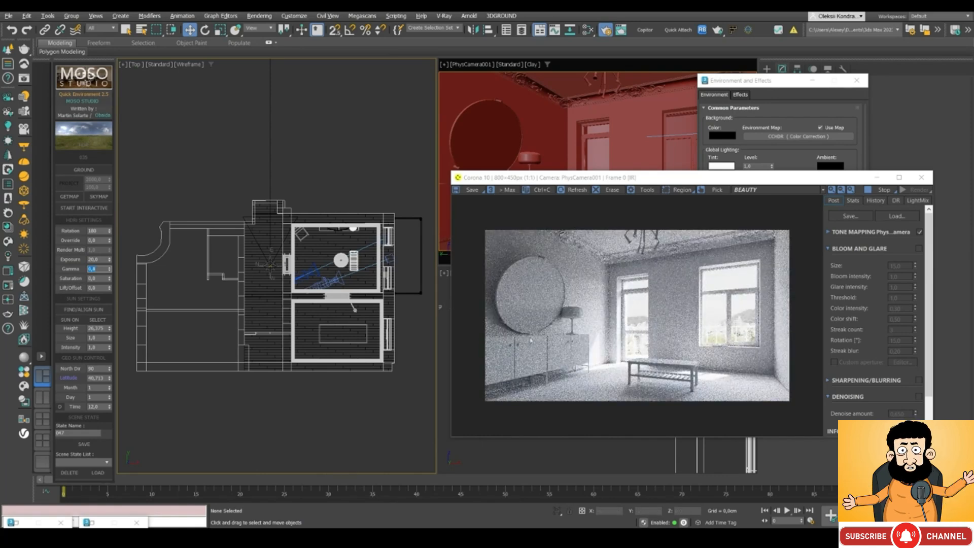
left_click(585, 366)
scroll(594, 364, "up", 1)
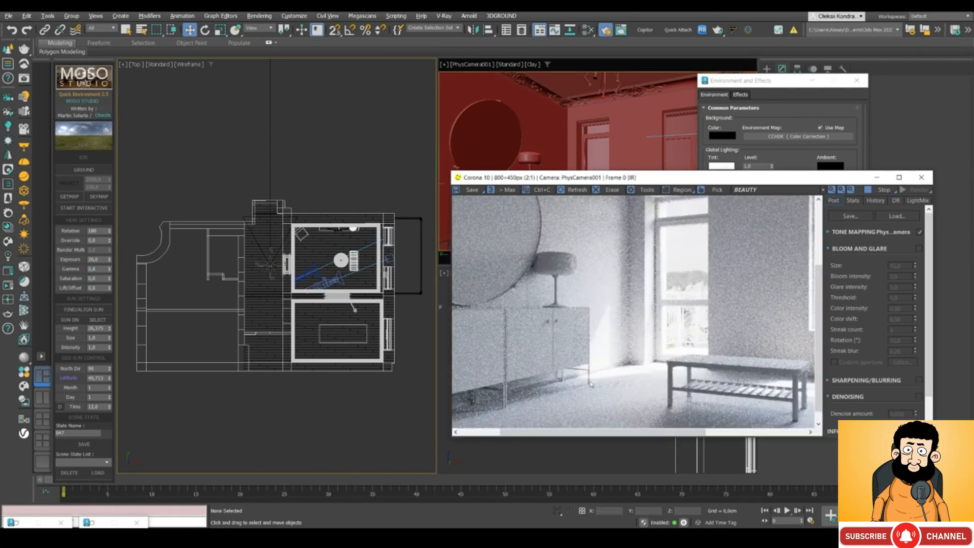
scroll(639, 371, "down", 1)
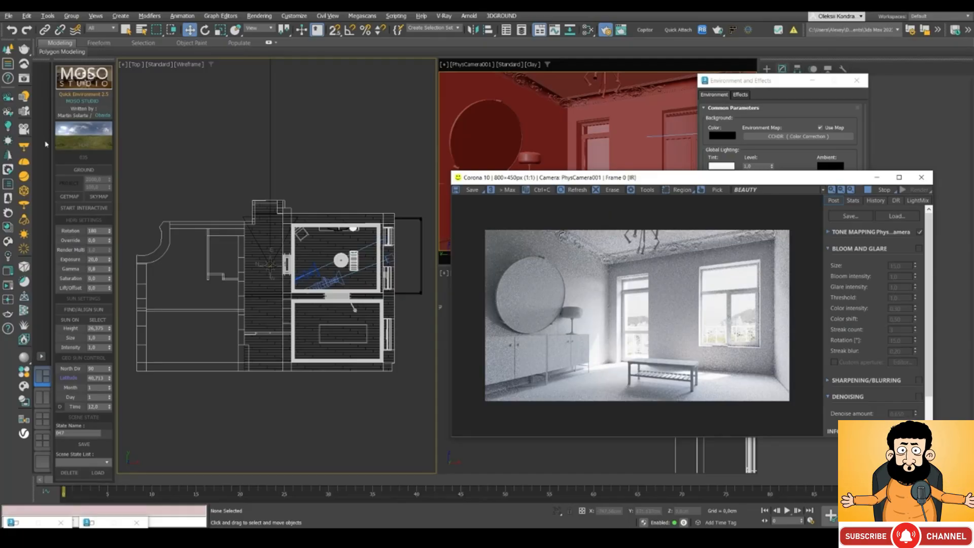
- Rotate the HDRI to 201, align the script's sun to it, and frame the sun in the Top viewport
left_click_drag(109, 232, 109, 222)
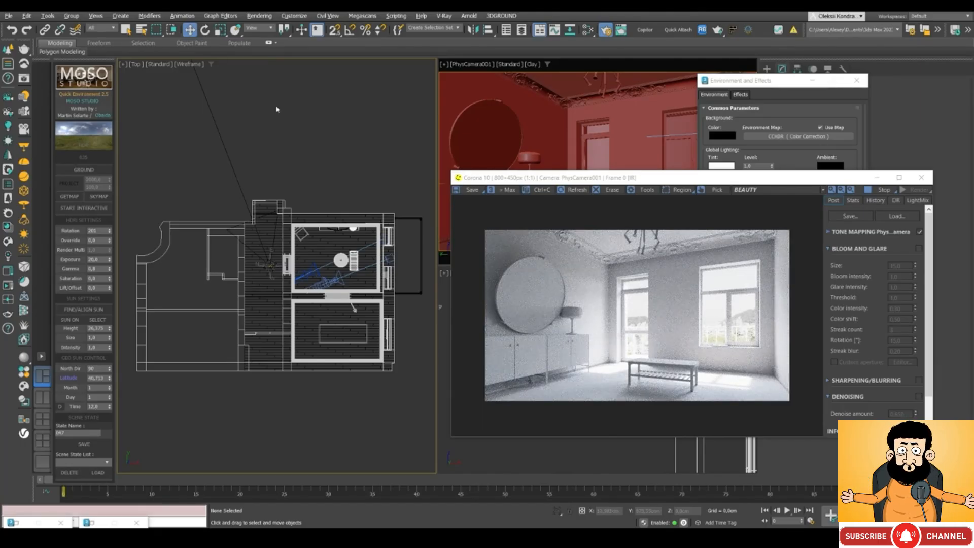
left_click(86, 310)
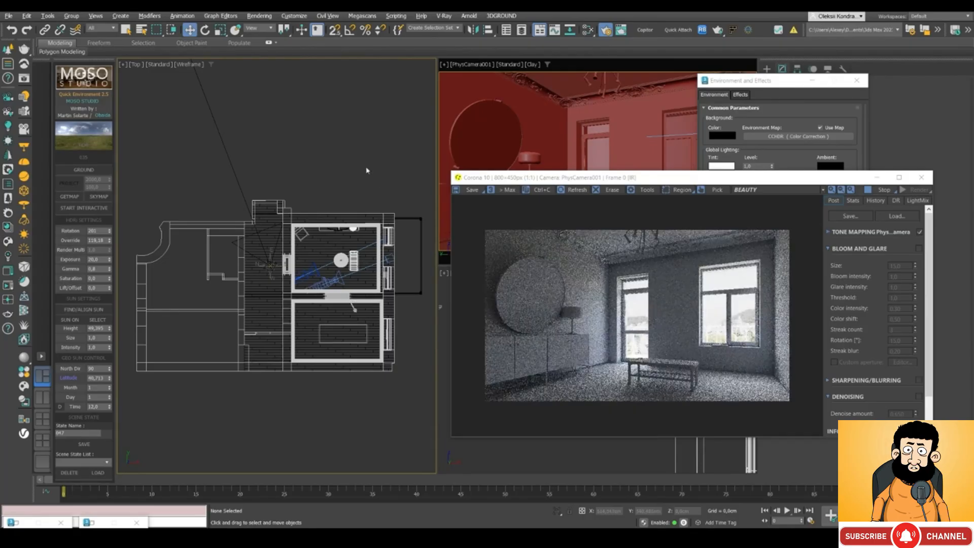
scroll(367, 169, "down", 5)
middle_click_drag(357, 151, 298, 198)
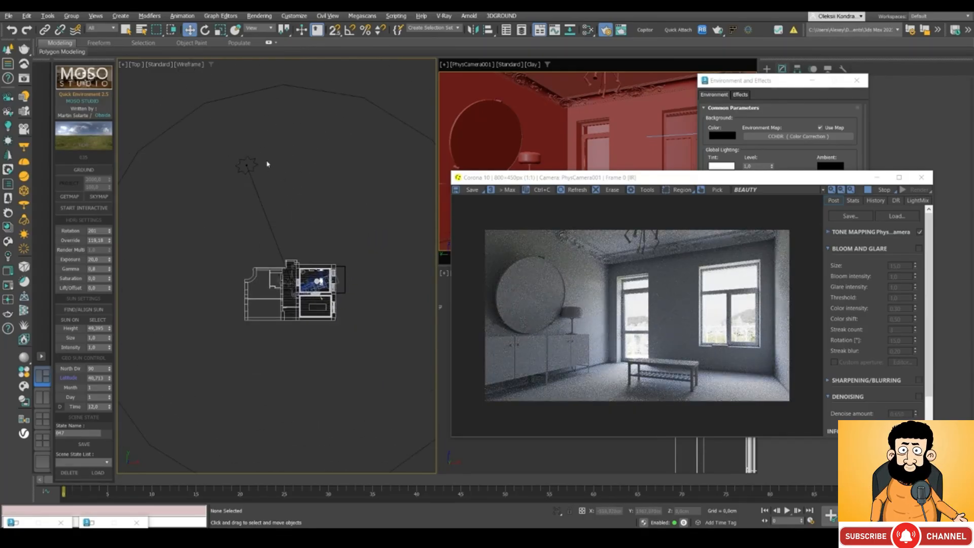
- Rotate the HDRI together with its aligned sun to 94, and refine the rotation to 77 so the sun faces the windows
left_click_drag(112, 234, 110, 274)
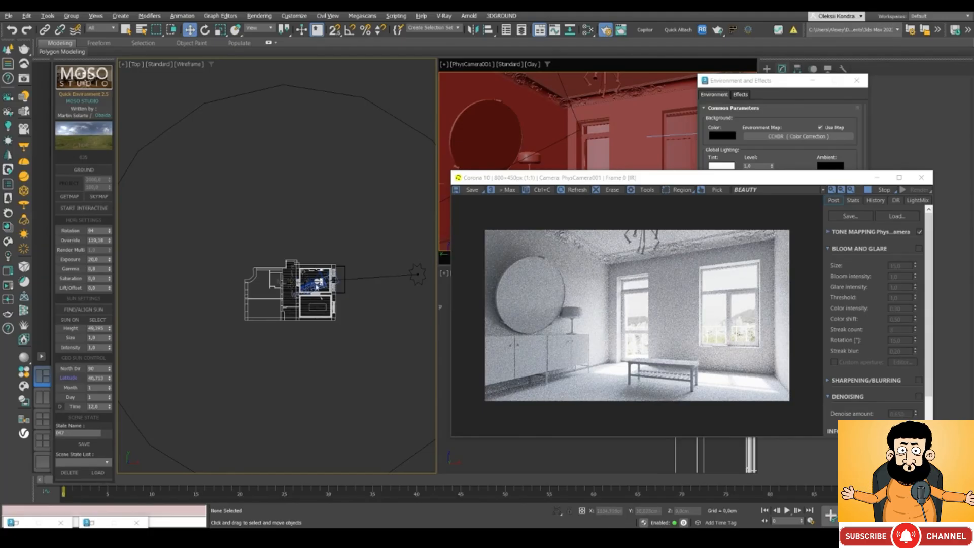
scroll(350, 278, "up", 2)
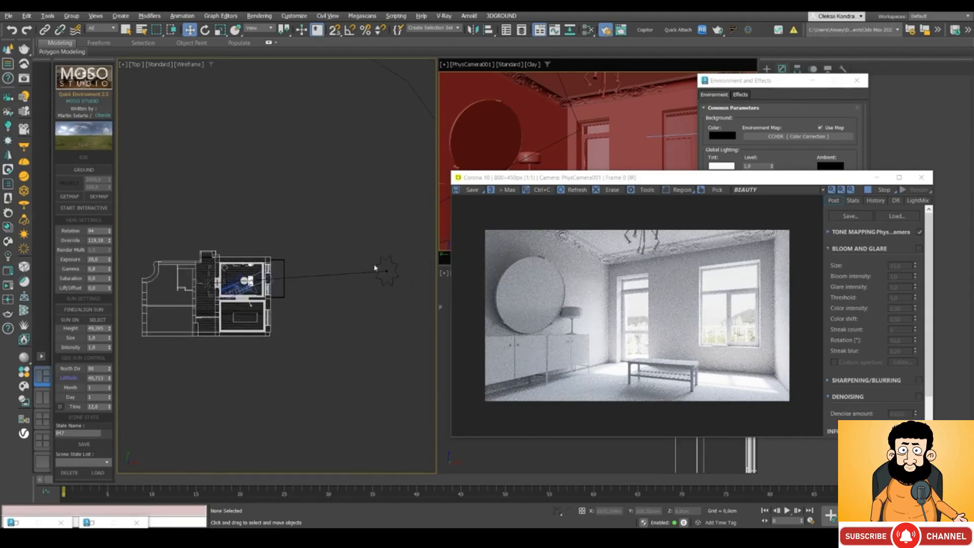
left_click_drag(110, 231, 109, 239)
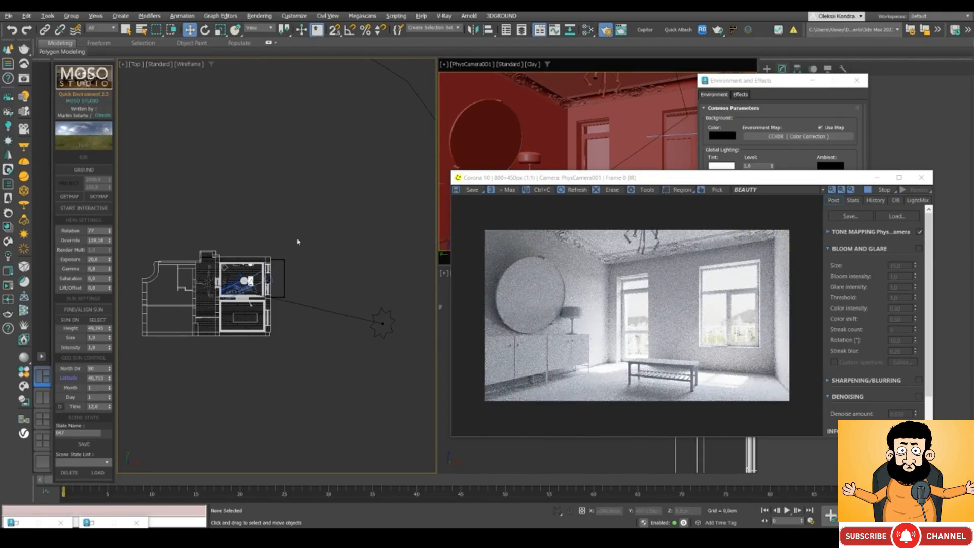
- Set the HDRI gamma back to 1
double_click(93, 268)
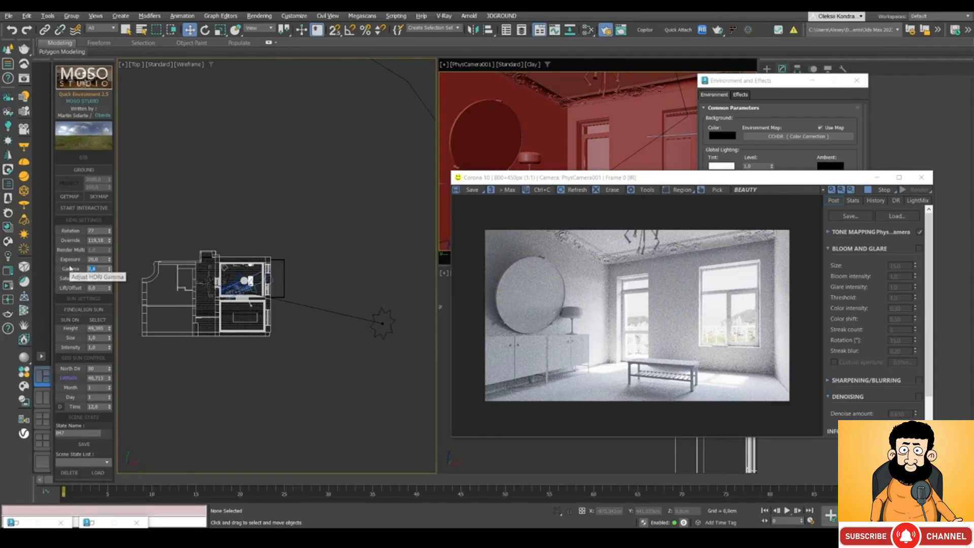
type("1")
key("Return")
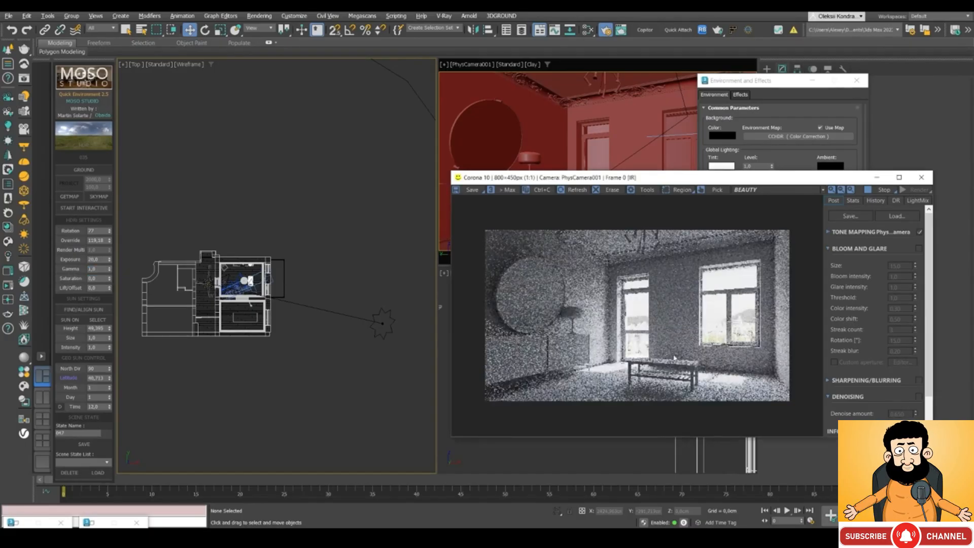
- Select the aligned Corona Sun, clear the windows covering its parameters, and switch the sun on
left_click(383, 334)
left_click_drag(578, 179, 381, 197)
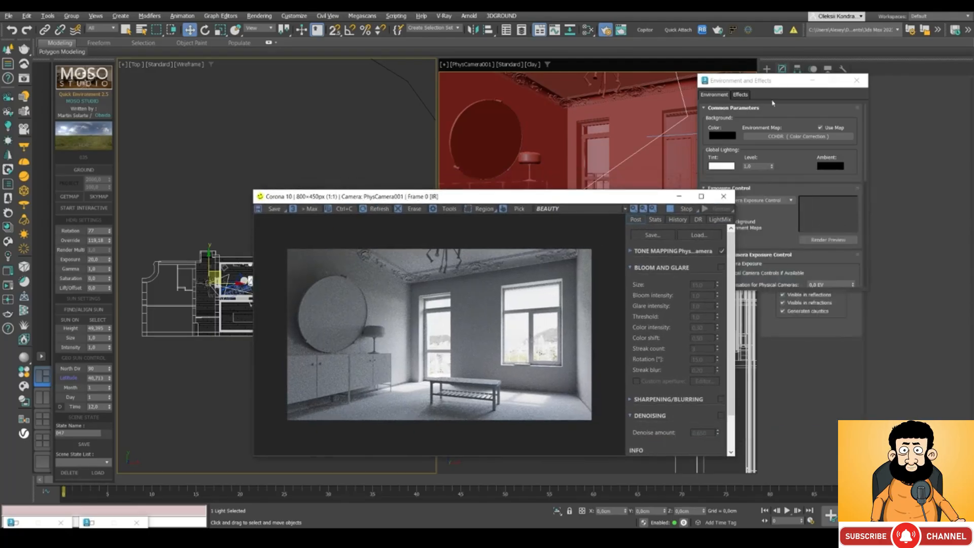
left_click(813, 81)
left_click(783, 176)
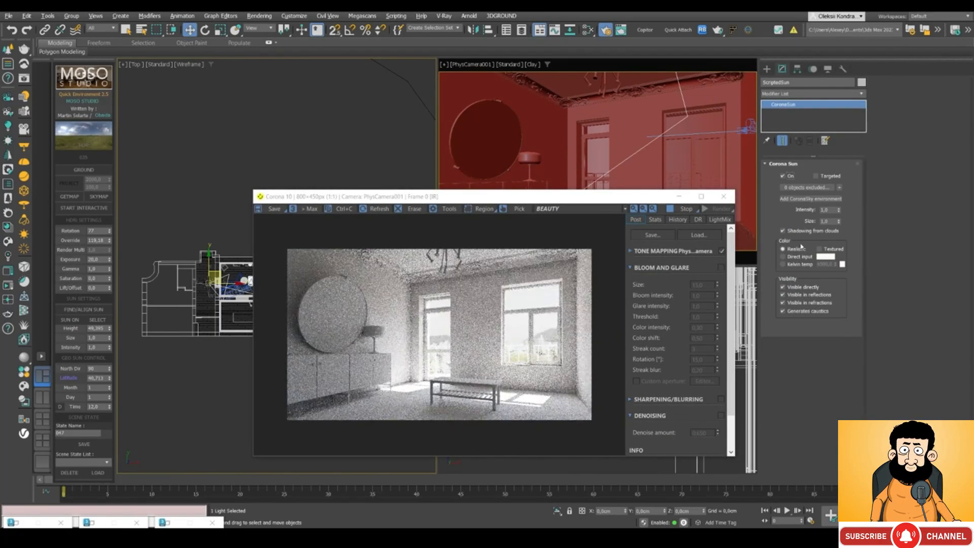
- Set the Corona Sun's size to 12 and its intensity to 0.1 to soften the sunlight
double_click(825, 221)
type("12")
key("Return")
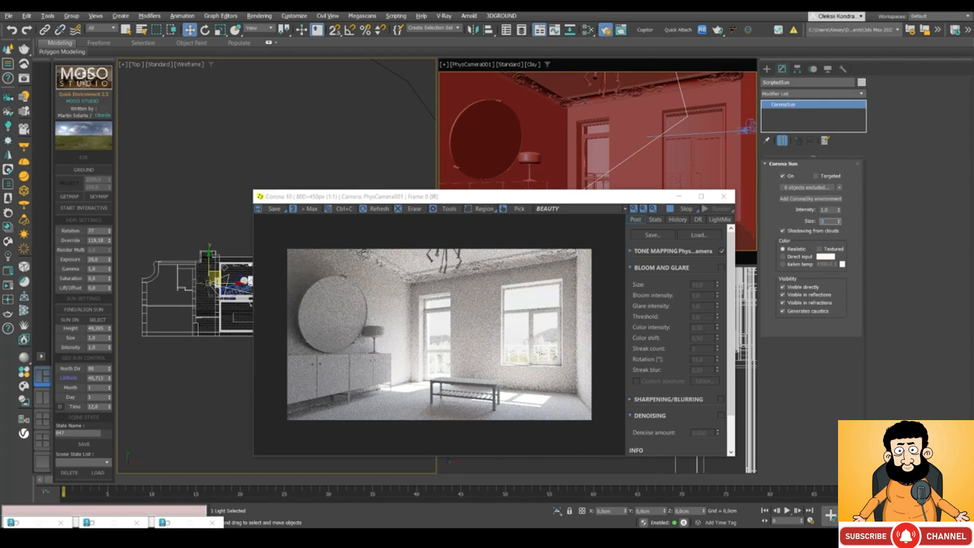
double_click(825, 210)
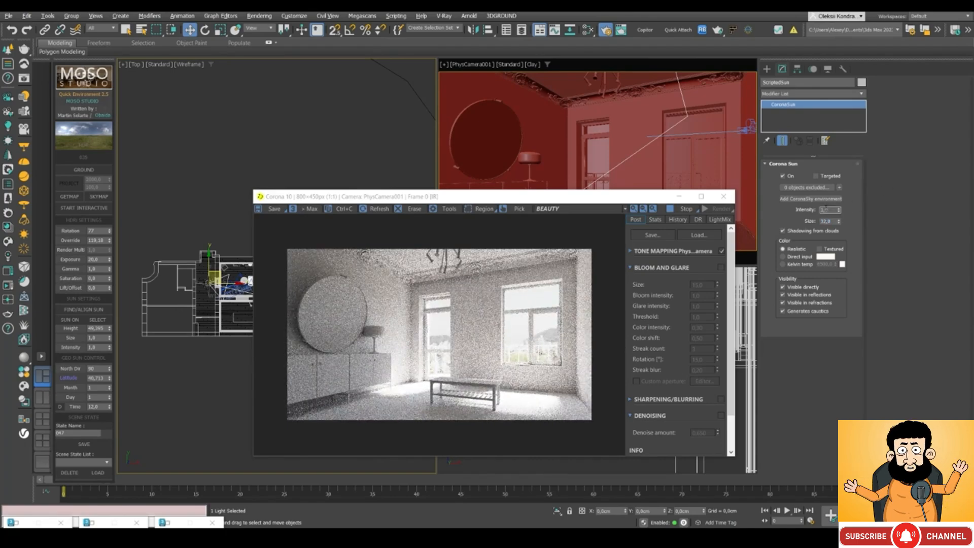
type("0,")
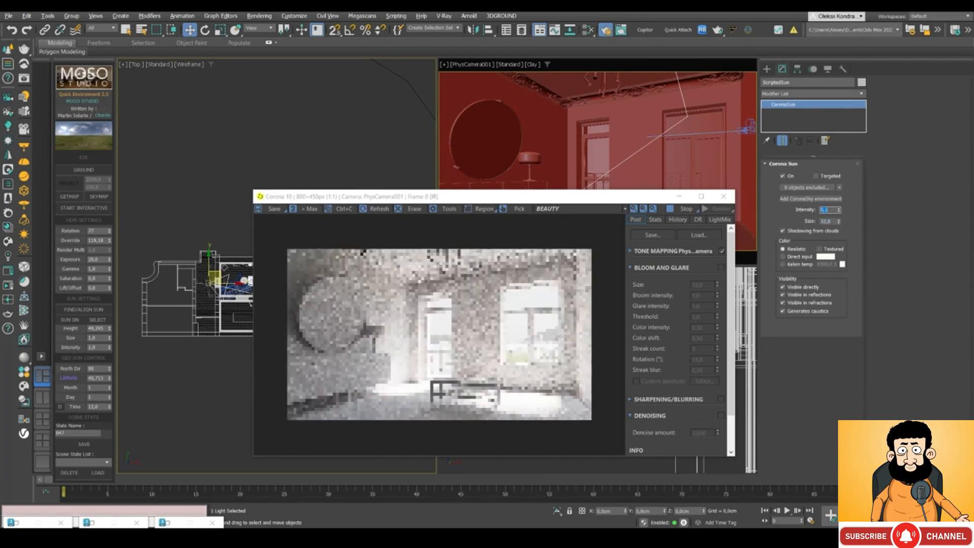
type("1")
key("Return")
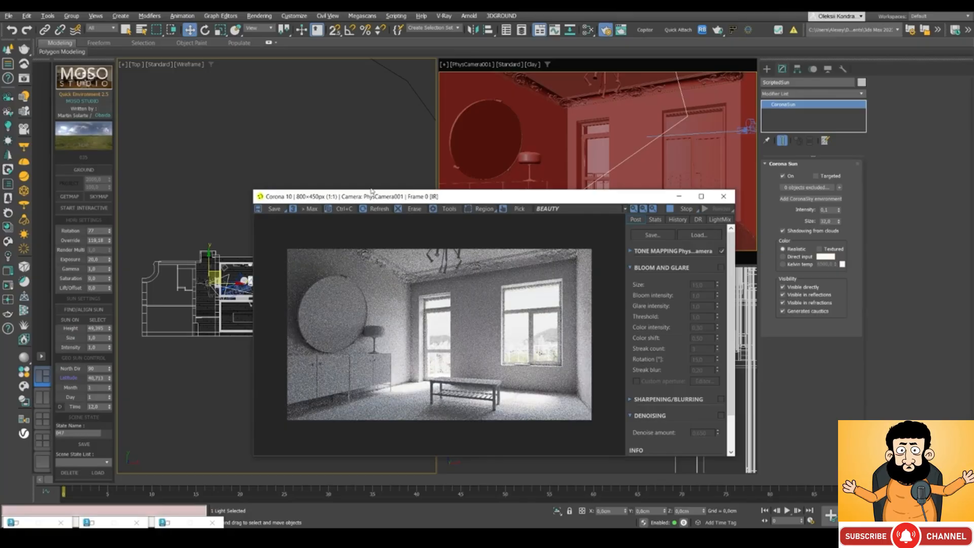
left_click_drag(372, 191, 547, 201)
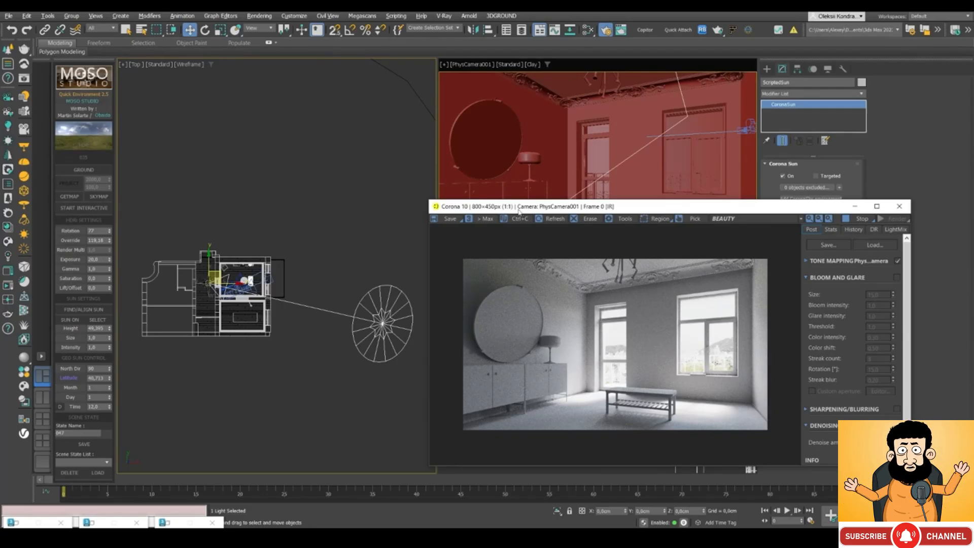
left_click_drag(519, 211, 513, 154)
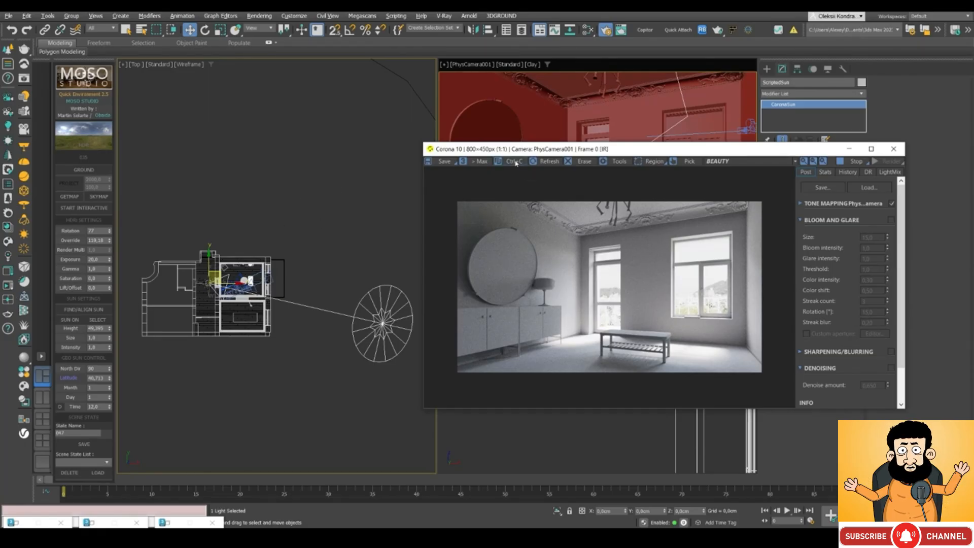
left_click_drag(505, 154, 436, 147)
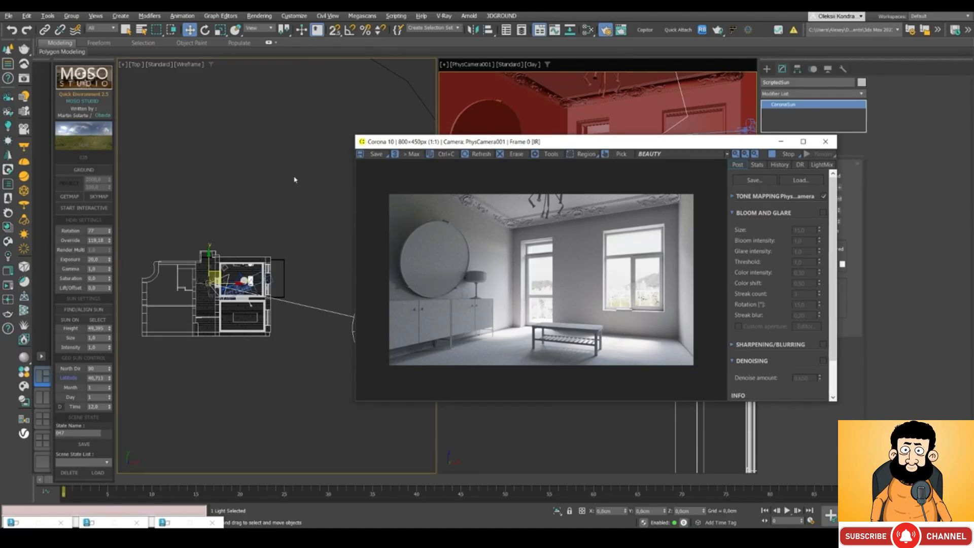
left_click_drag(510, 143, 464, 115)
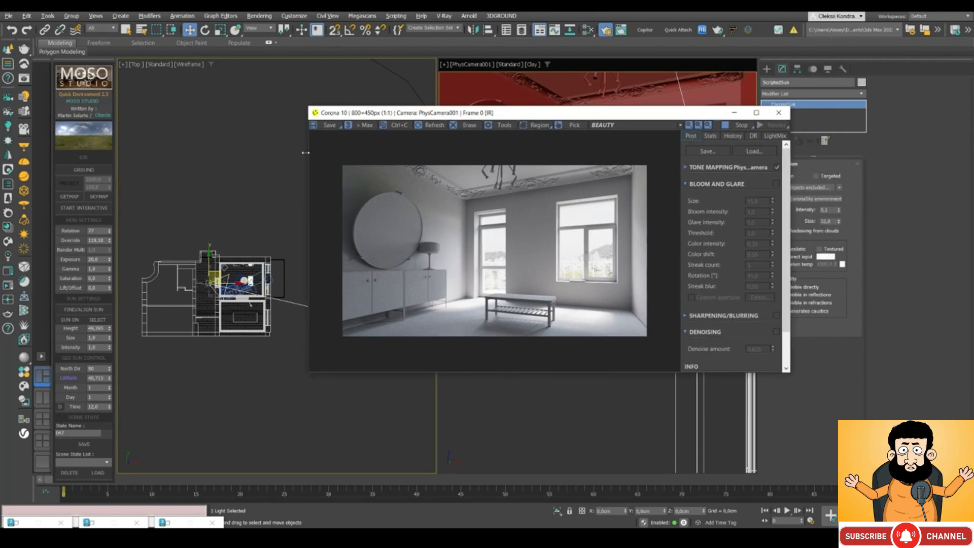
left_click_drag(403, 116, 380, 148)
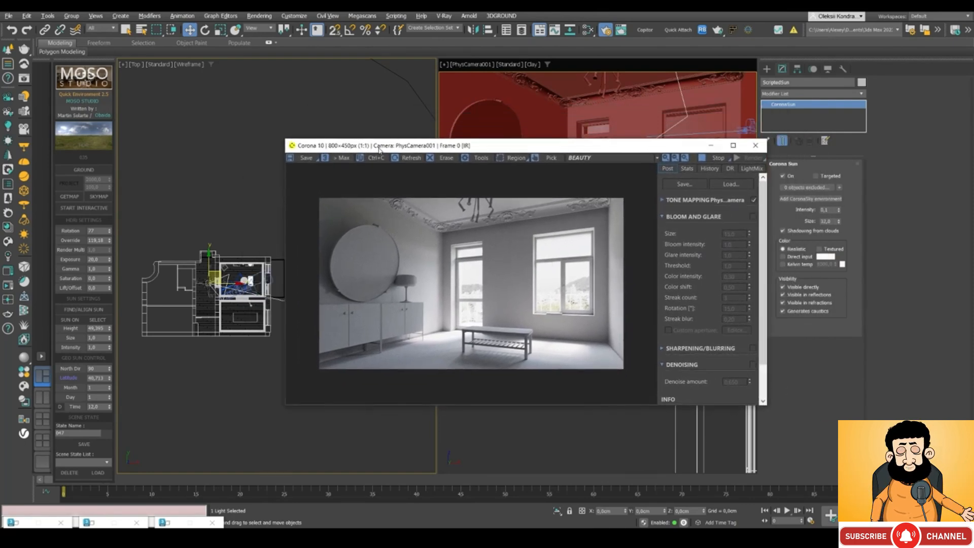
- Bring the environment's CCHDR Color Correction map into the Slate Material Editor as an instance
key("m")
left_click_drag(298, 82, 226, 253)
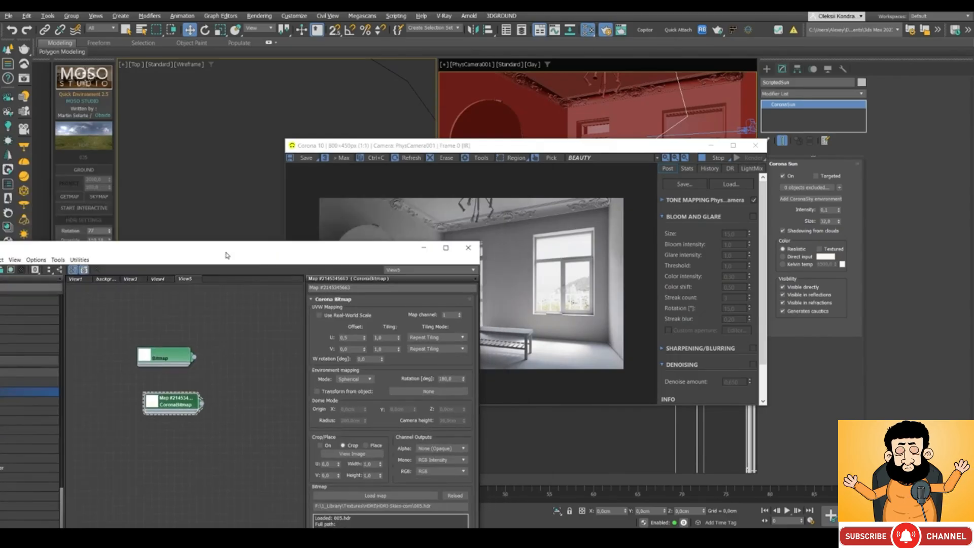
key("8")
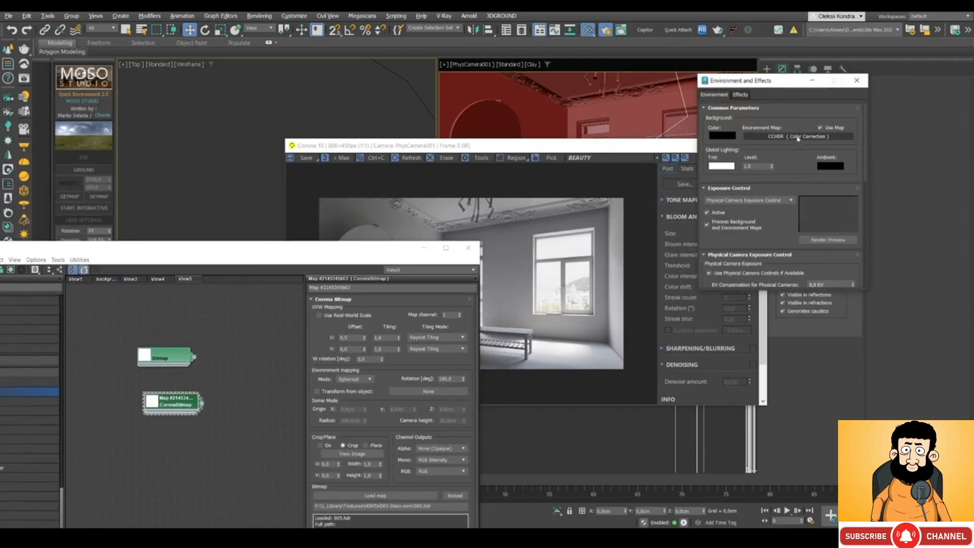
left_click_drag(798, 137, 223, 444)
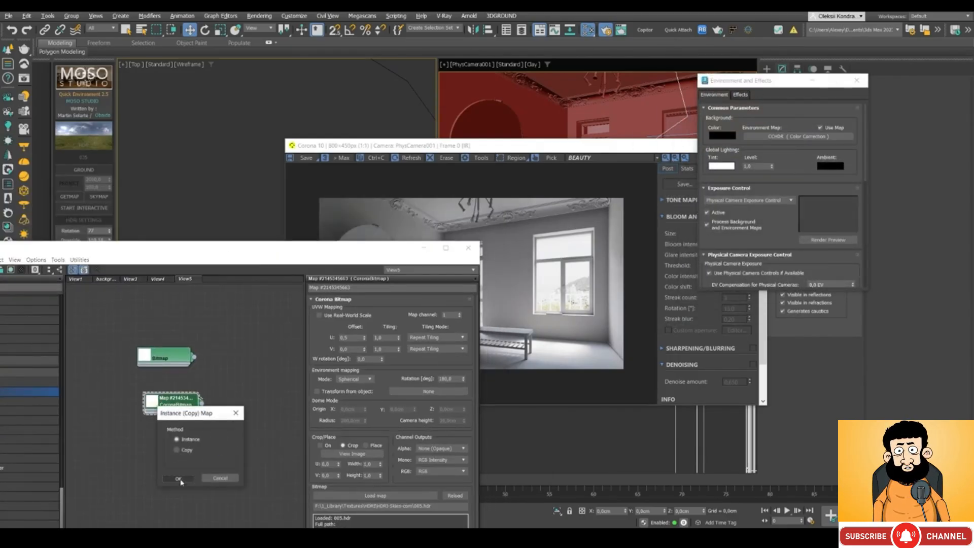
left_click(181, 479)
- Reduce the CCHDR Color Correction saturation to about -64 and uncover the interactive render
double_click(218, 447)
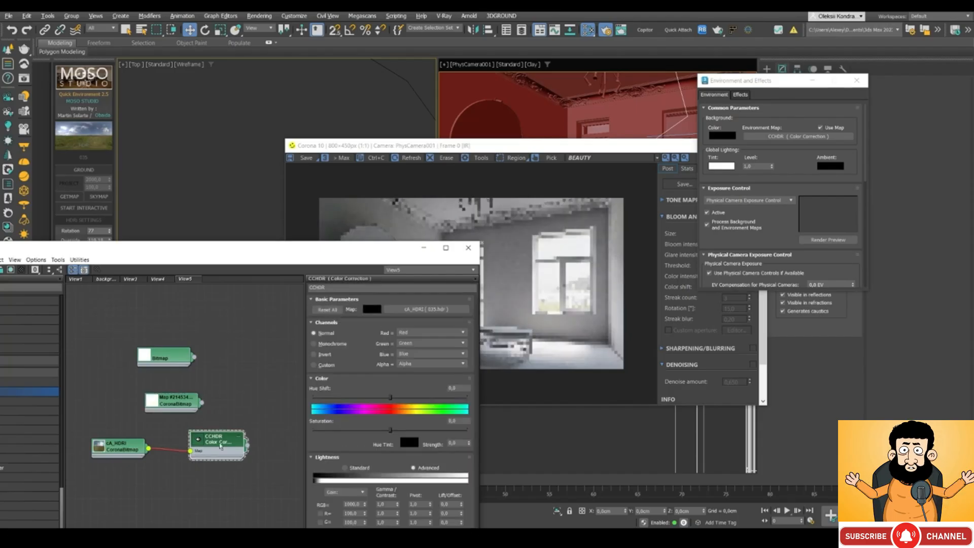
left_click_drag(391, 430, 340, 431)
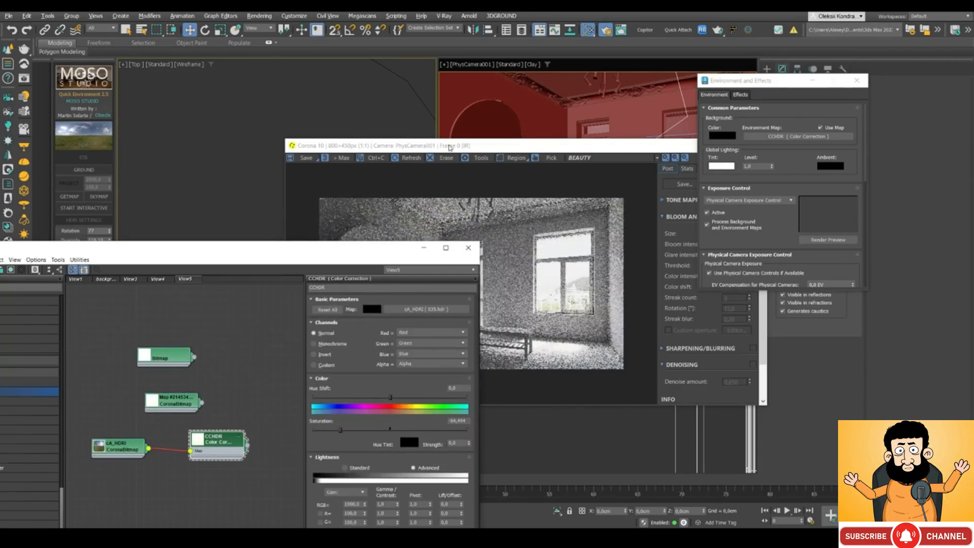
left_click_drag(495, 148, 519, 111)
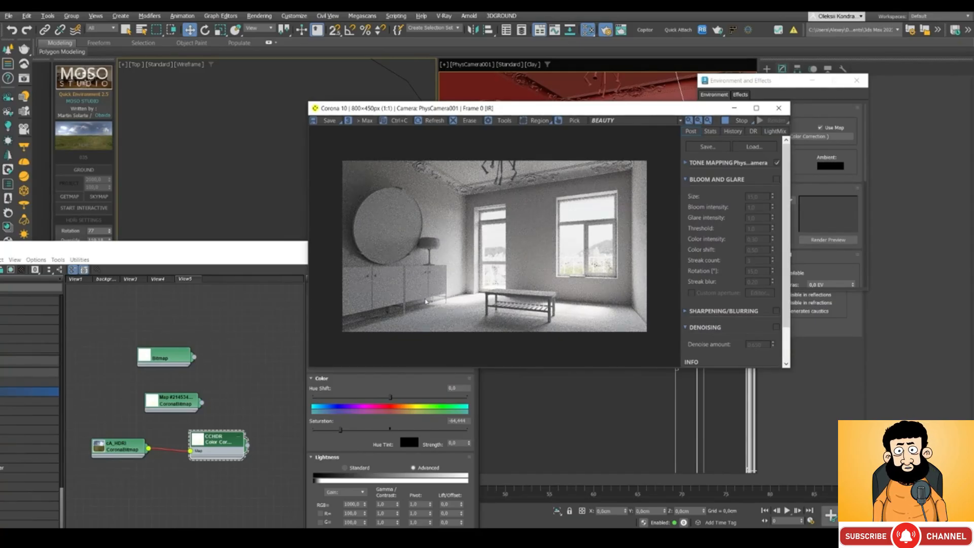
- Minimize the Slate Material Editor, load a darker, bluish sky from the HDRI library, and minimize the library
left_click(94, 103)
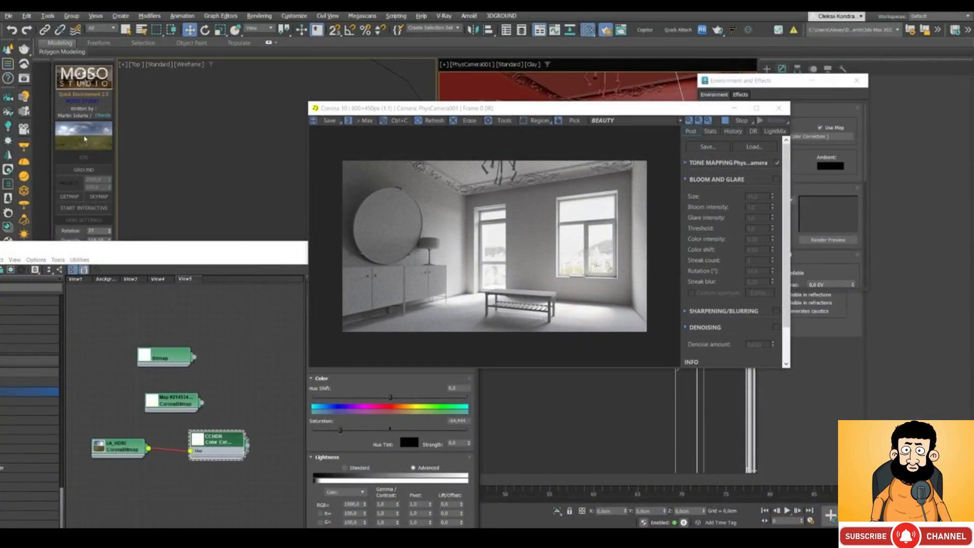
left_click_drag(291, 254, 276, 248)
left_click(408, 243)
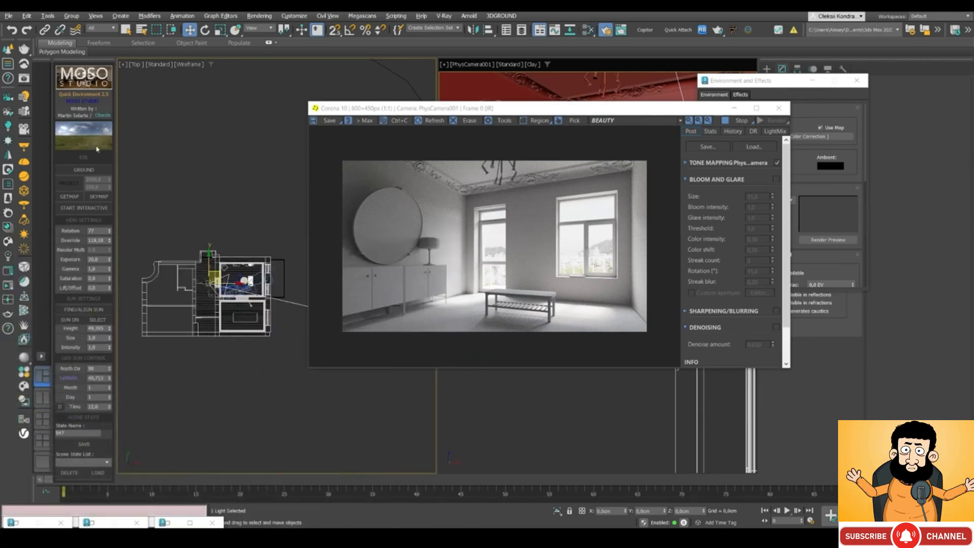
left_click_drag(413, 113, 337, 102)
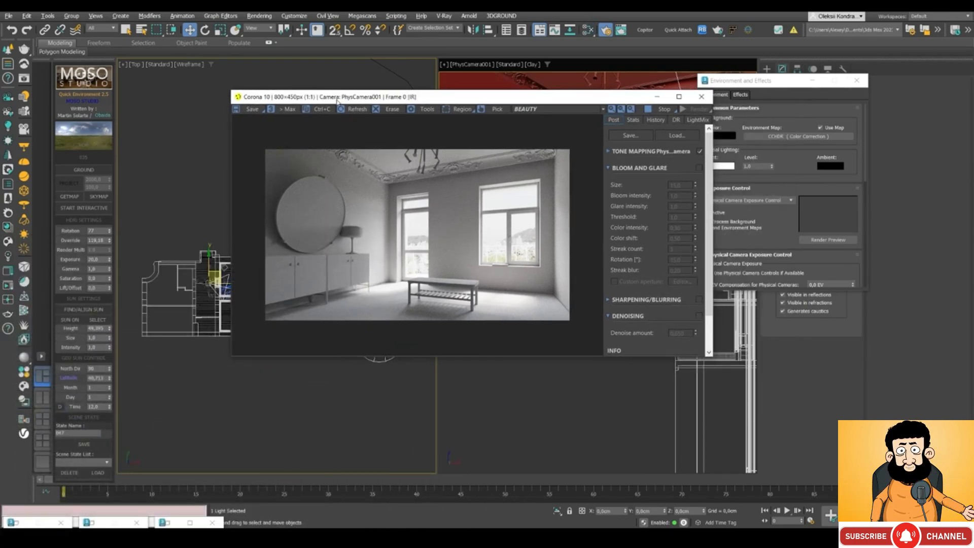
left_click(92, 523)
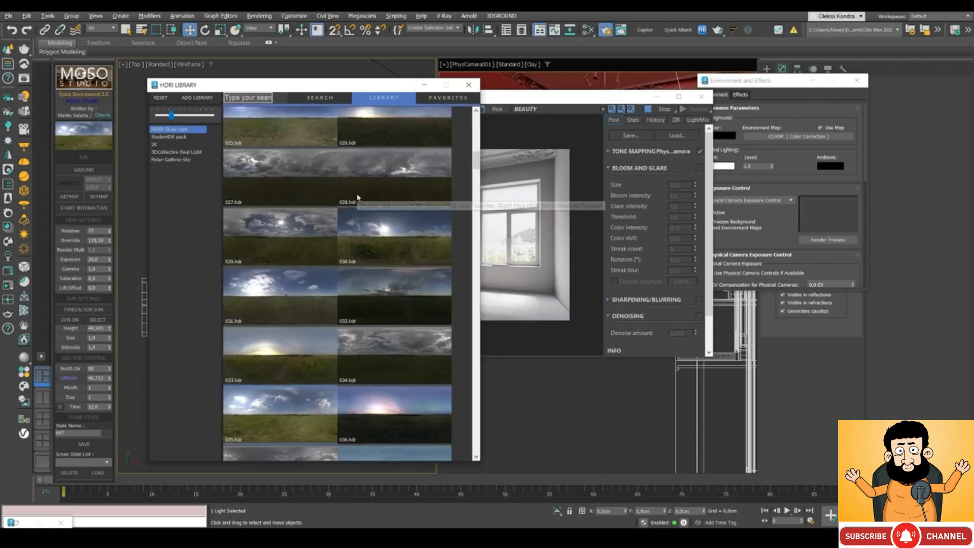
scroll(406, 234, "down", 5)
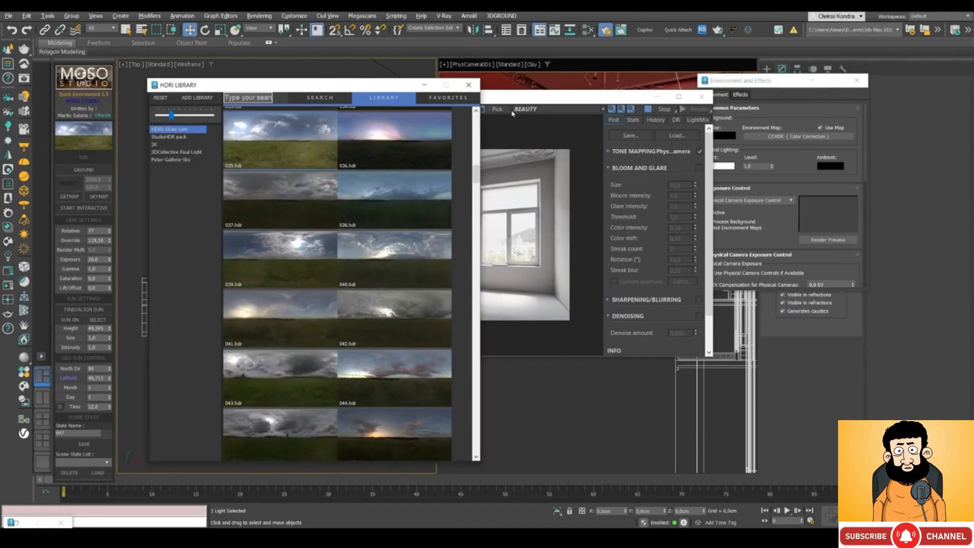
left_click_drag(515, 100, 652, 142)
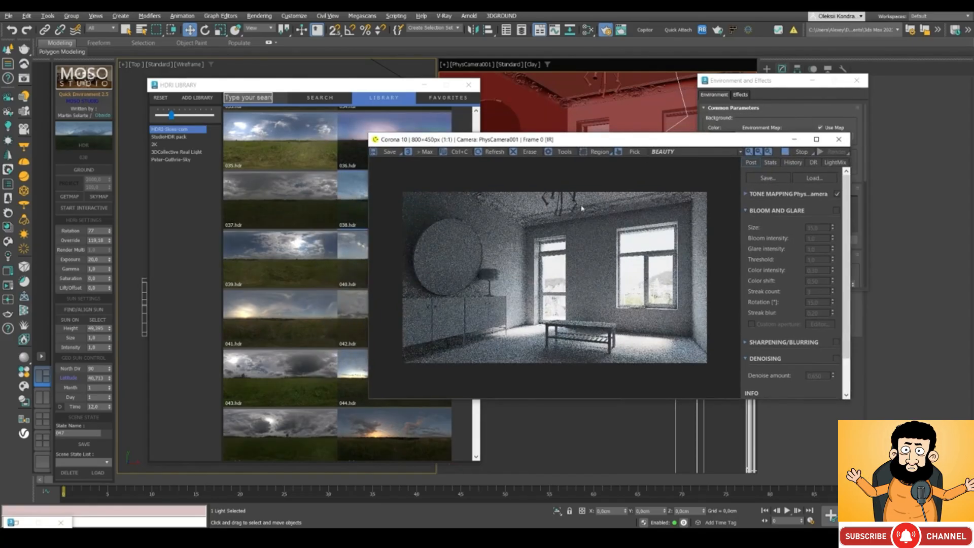
left_click(424, 85)
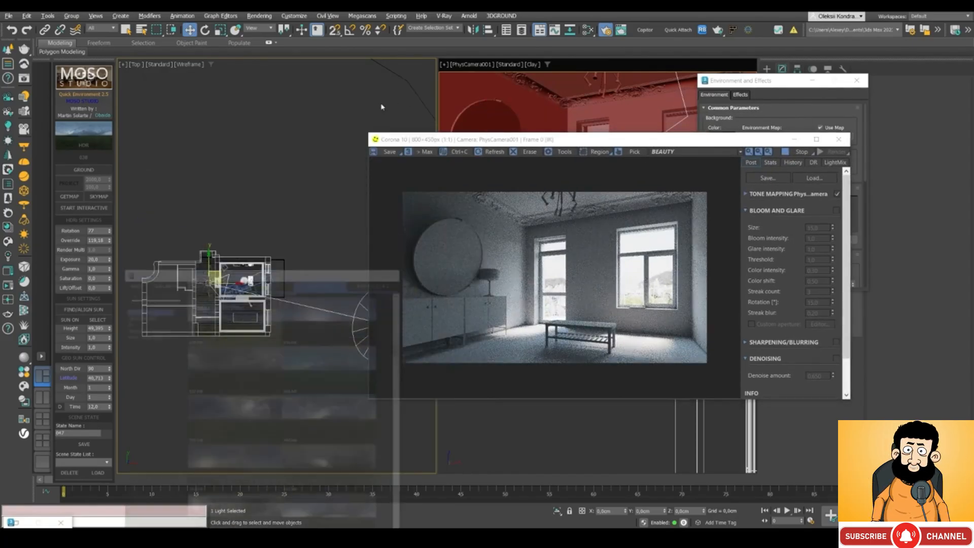
- Switch off the script's sun so that only the HDRI lights the interior
left_click(70, 320)
left_click_drag(537, 144, 490, 139)
left_click(69, 320)
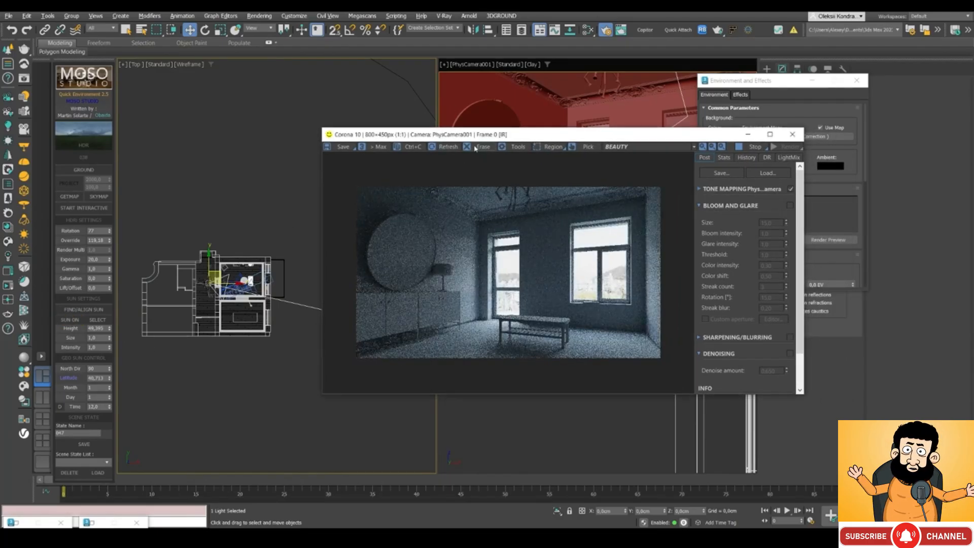
left_click_drag(459, 137, 465, 135)
- Reopen the HDRI library and browse its skies beside the render
left_click(88, 136)
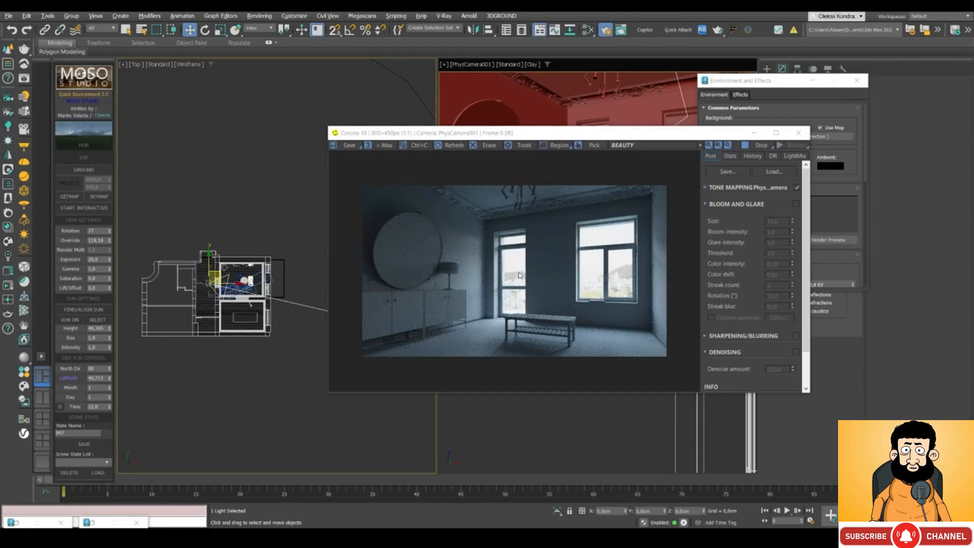
left_click(93, 523)
scroll(394, 305, "down", 10)
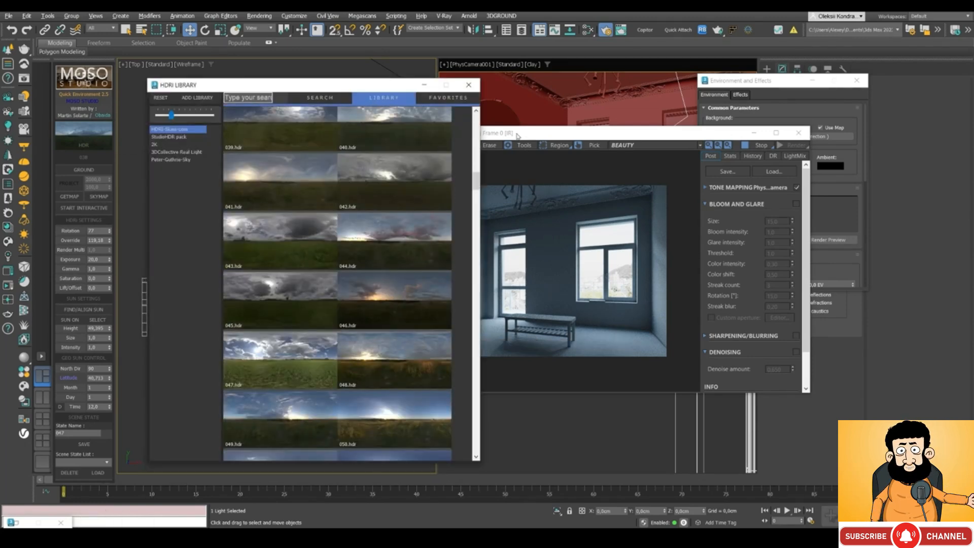
left_click_drag(518, 136, 505, 171)
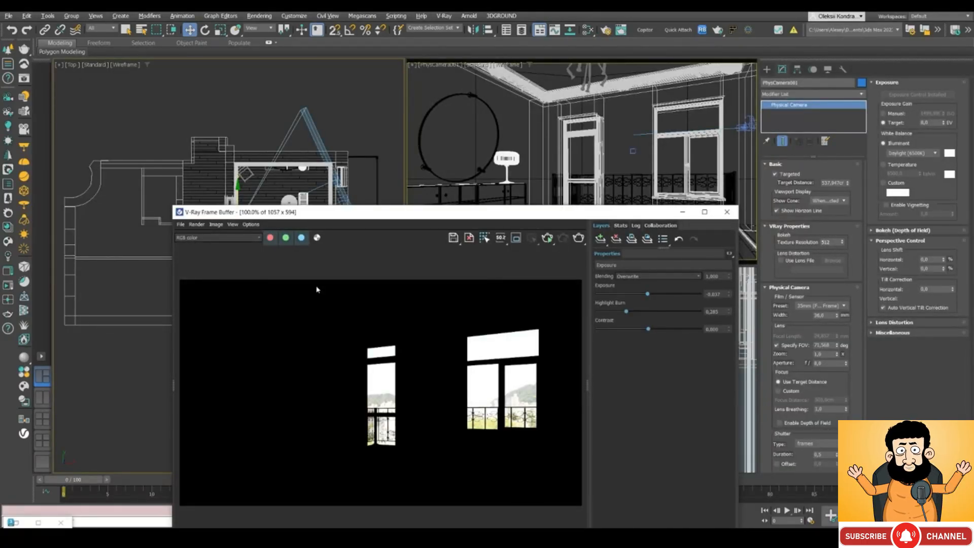
- In the V-Ray scene, start the interactive render, raise the physical camera's target EV, and inspect the view through the windows
left_click_drag(373, 213, 372, 262)
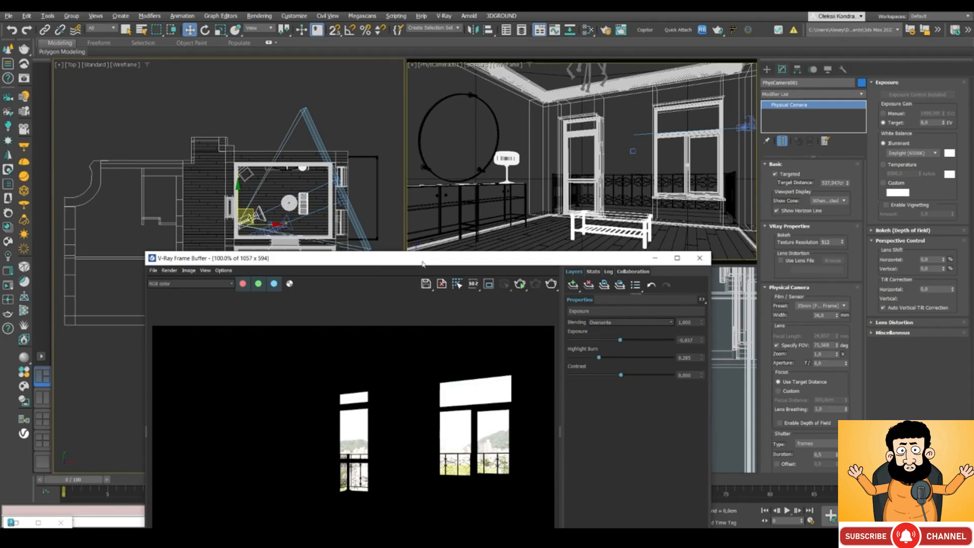
left_click_drag(422, 262, 426, 128)
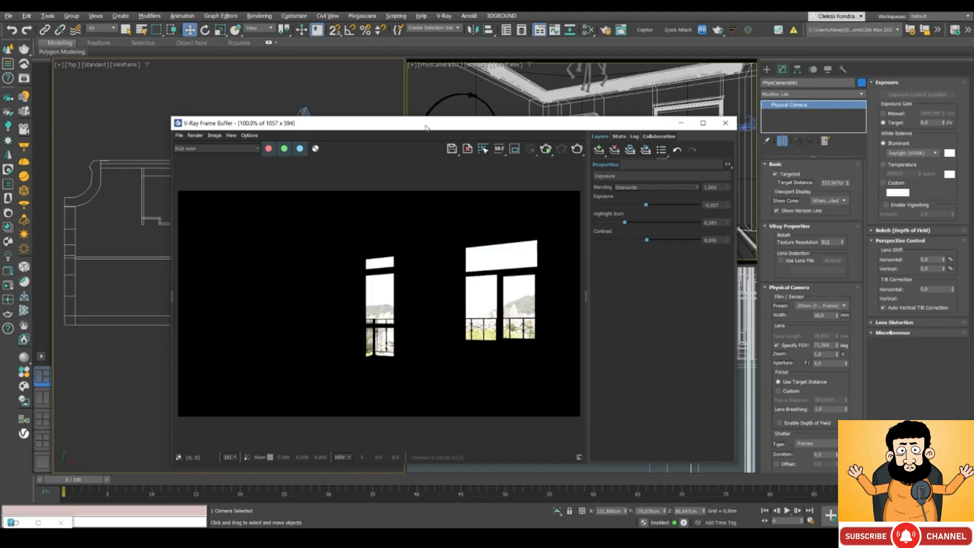
left_click_drag(426, 127, 397, 295)
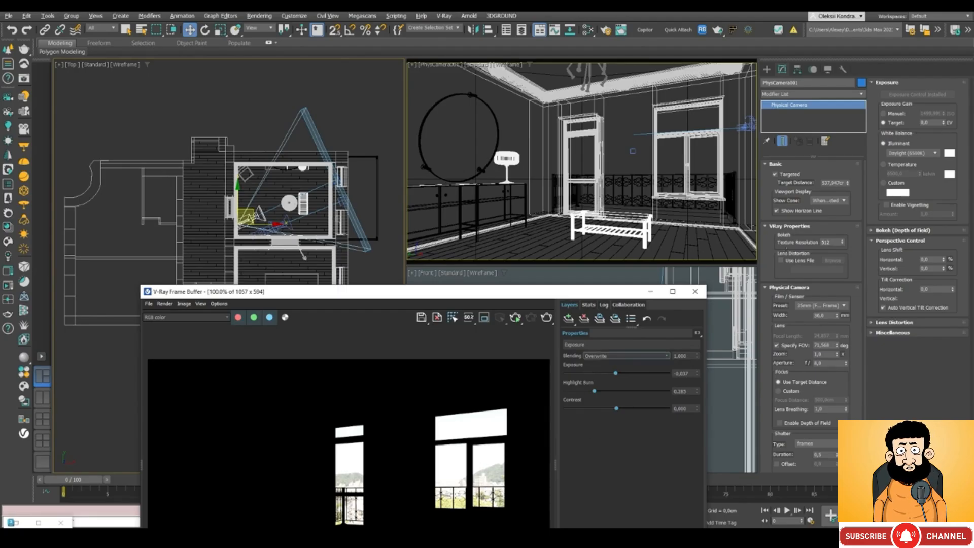
left_click(944, 124)
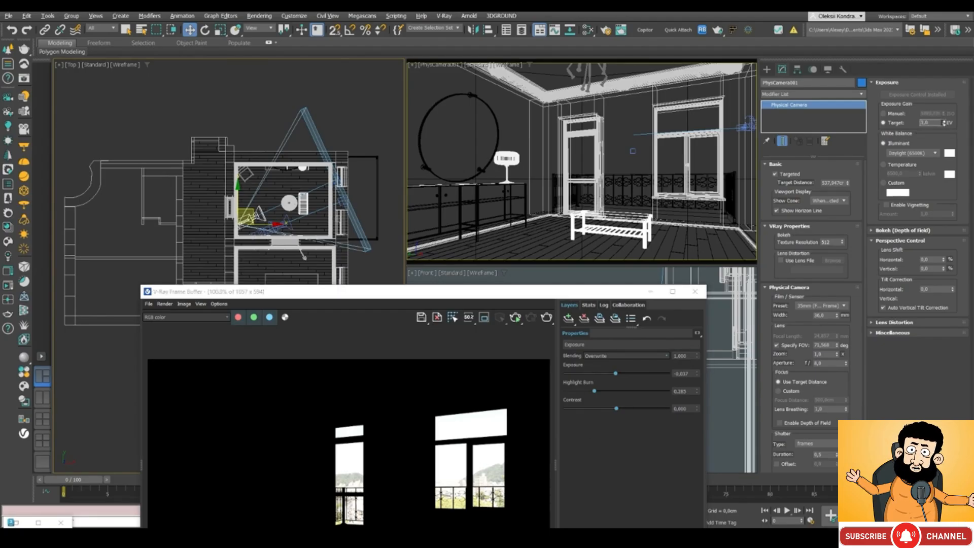
left_click(516, 319)
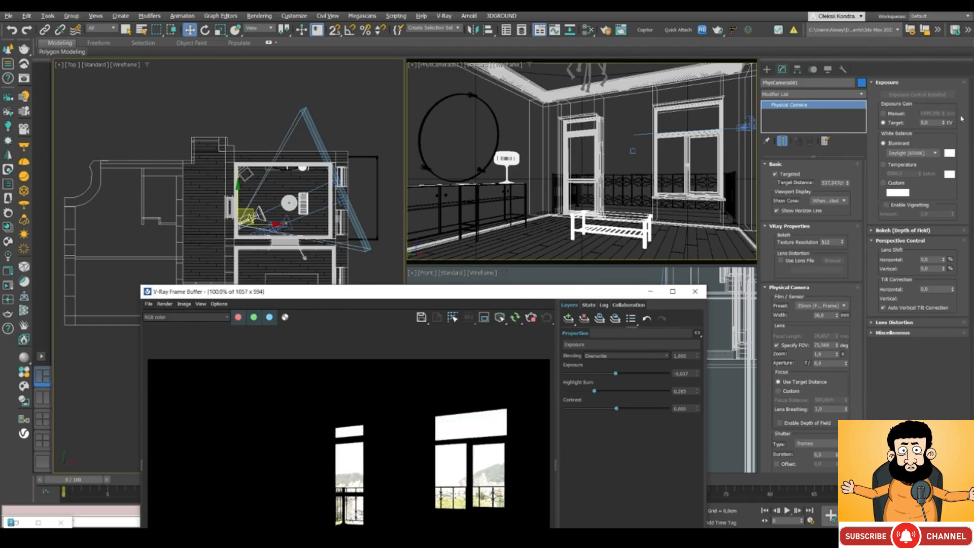
left_click_drag(944, 123, 943, 122)
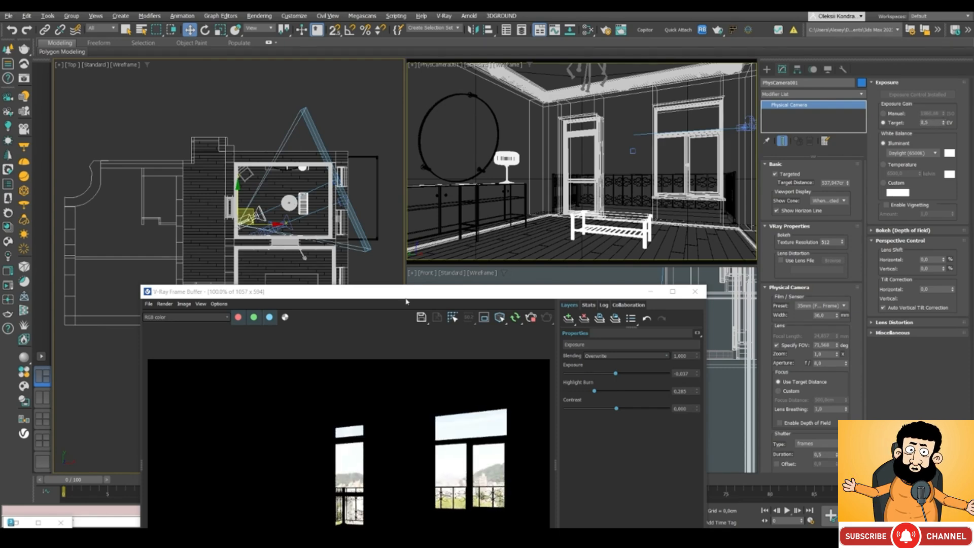
left_click_drag(406, 300, 481, 159)
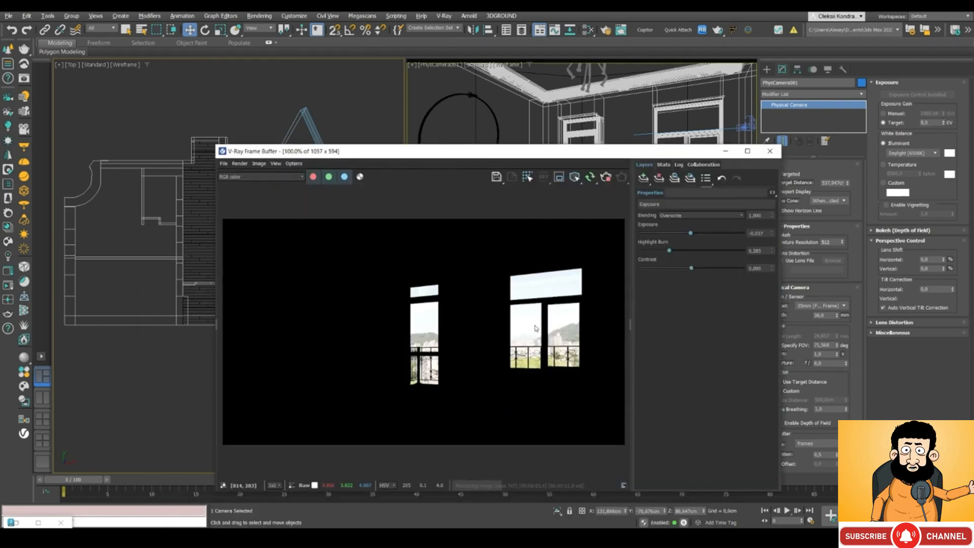
scroll(567, 327, "up", 2)
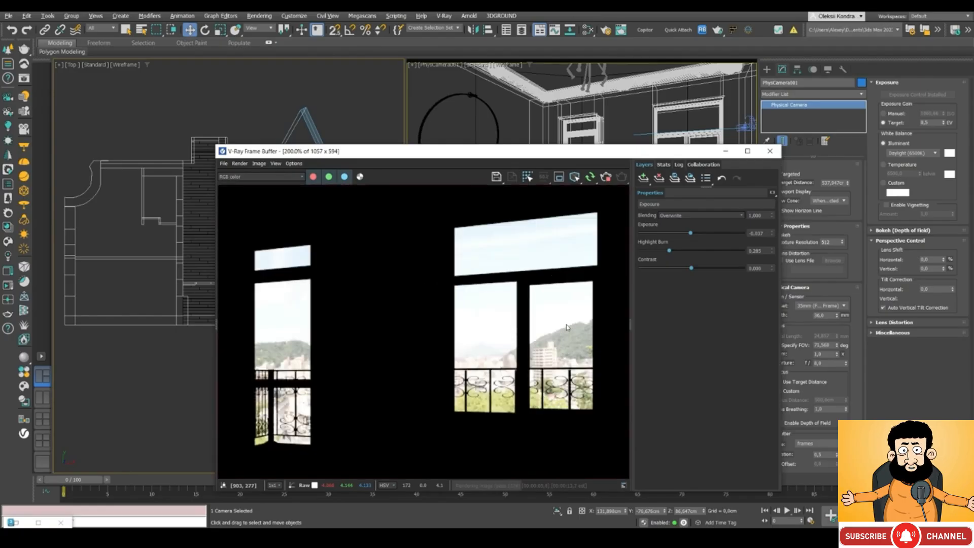
scroll(567, 327, "down", 2)
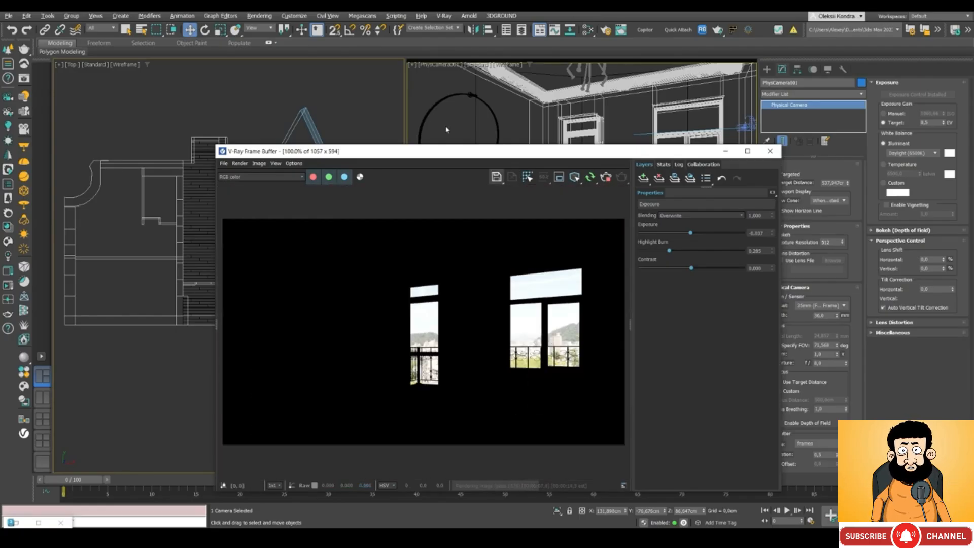
- Create a V-Ray dome light in the Top viewport, just above the room's plan
left_click_drag(426, 155, 408, 264)
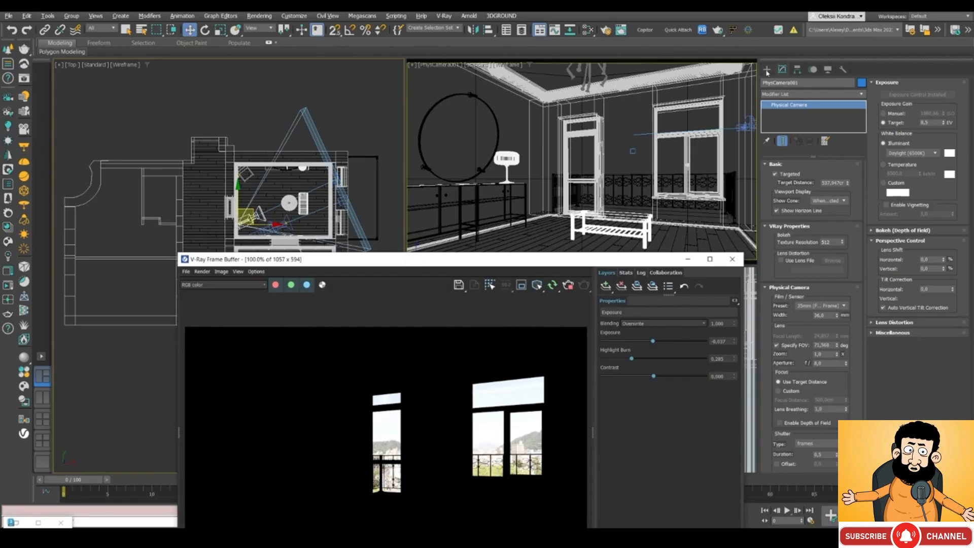
left_click(767, 71)
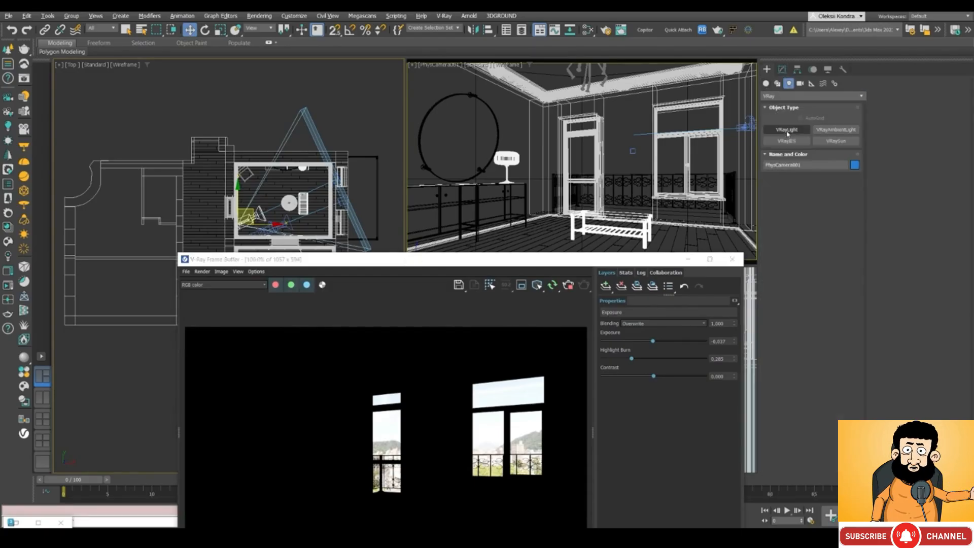
left_click(787, 133)
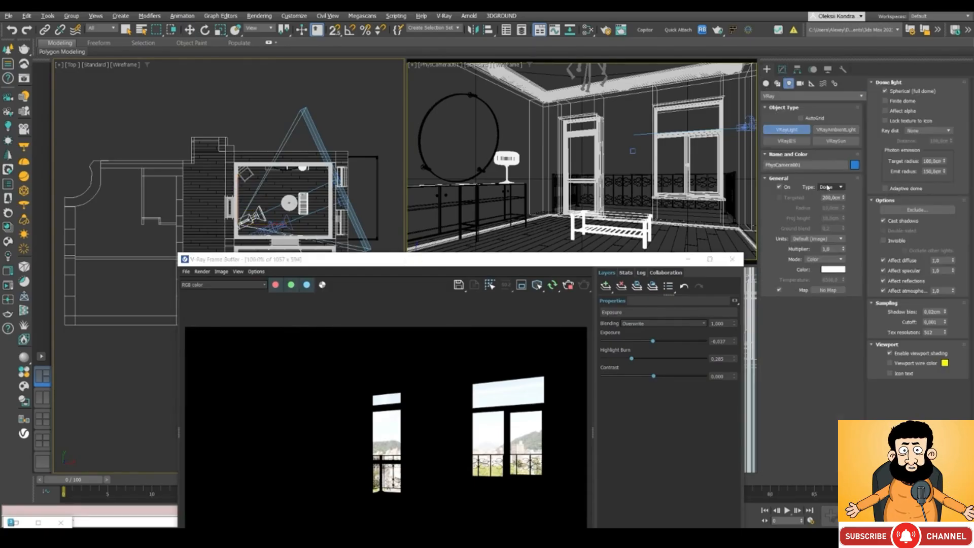
left_click(259, 106)
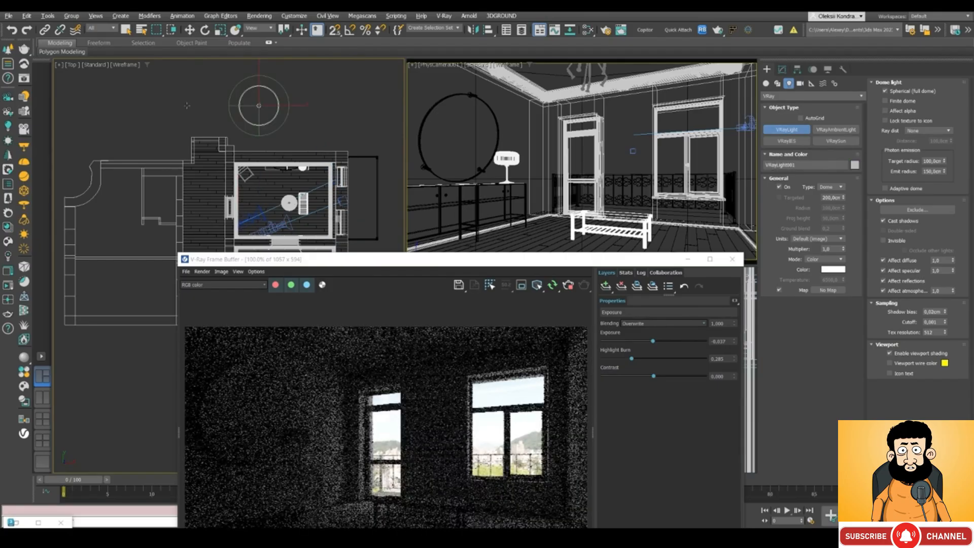
- Enable Adaptive dome for the new dome light and undo the stray placement beside it
left_click_drag(300, 260, 304, 163)
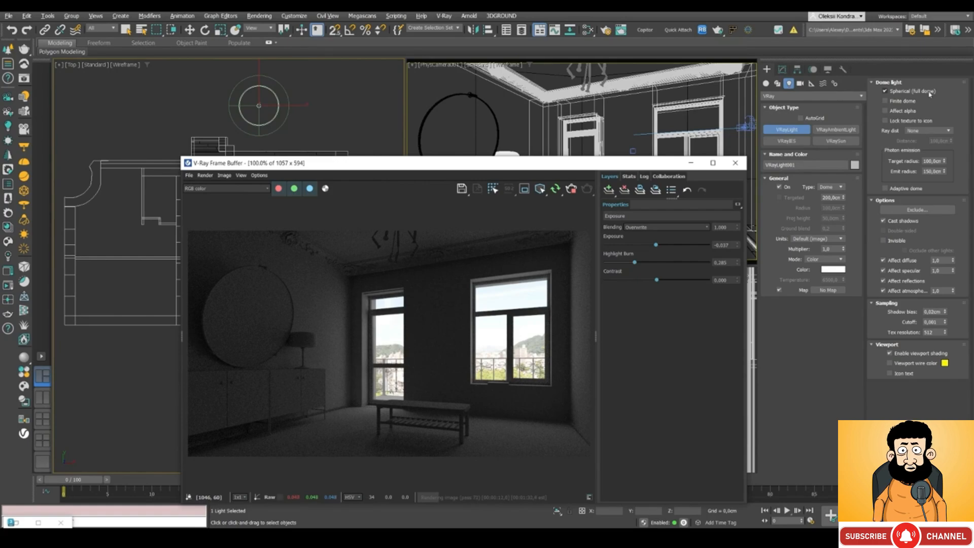
left_click(886, 189)
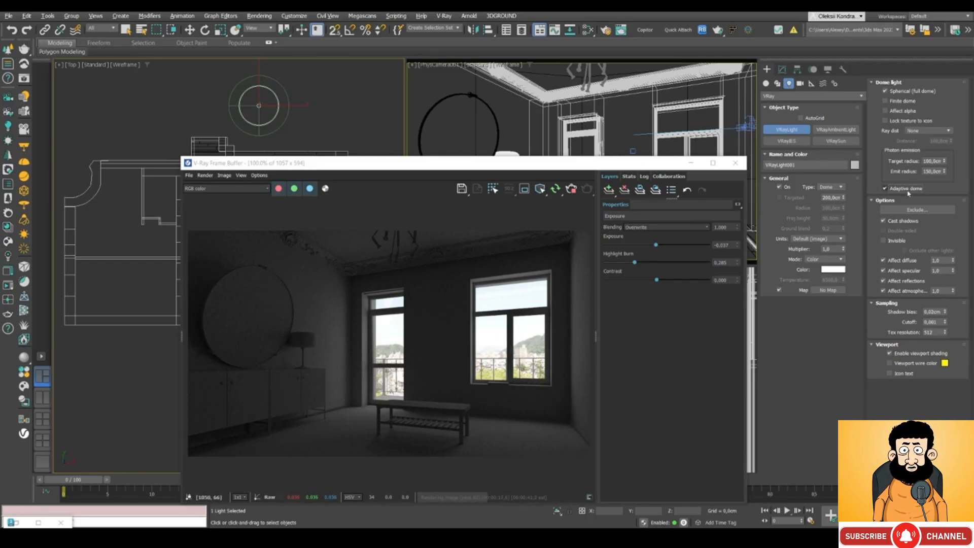
left_click_drag(343, 169, 304, 112)
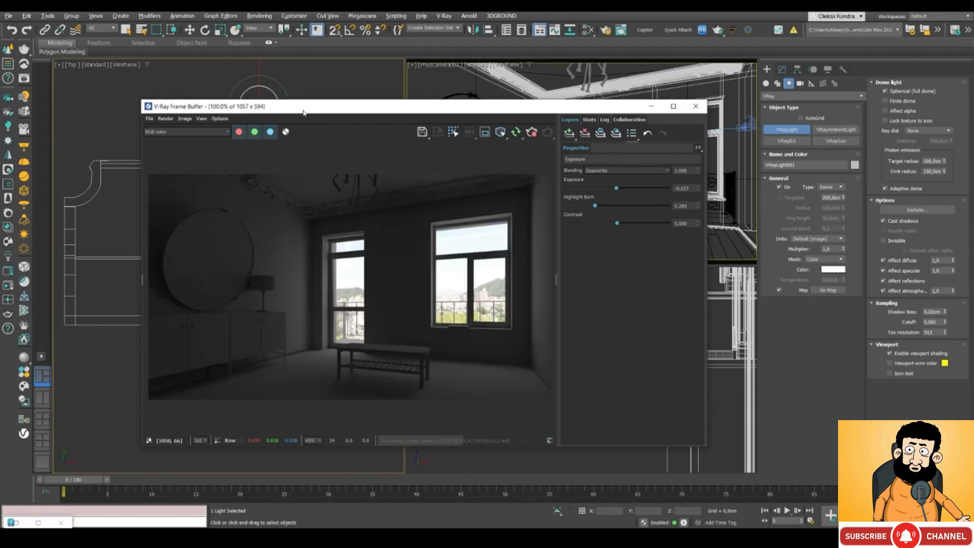
left_click(313, 77)
key("ctrl+z")
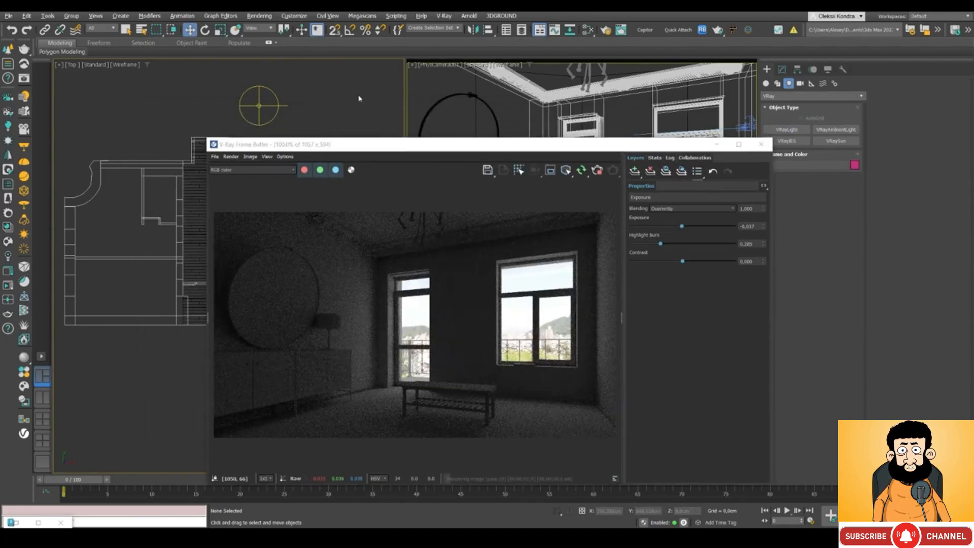
- Open the Slate Material Editor and arrange it alongside the V-Ray Frame Buffer
key("m")
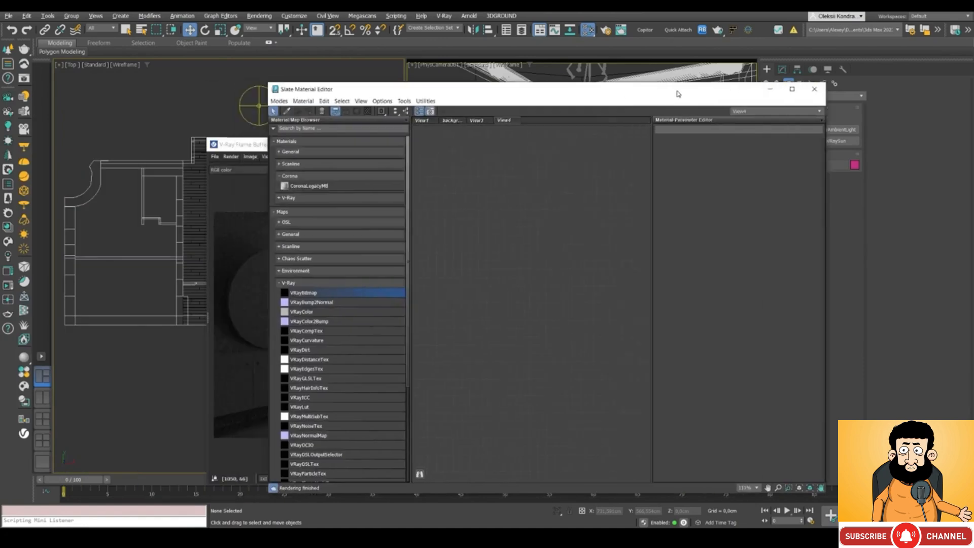
left_click_drag(677, 92, 821, 80)
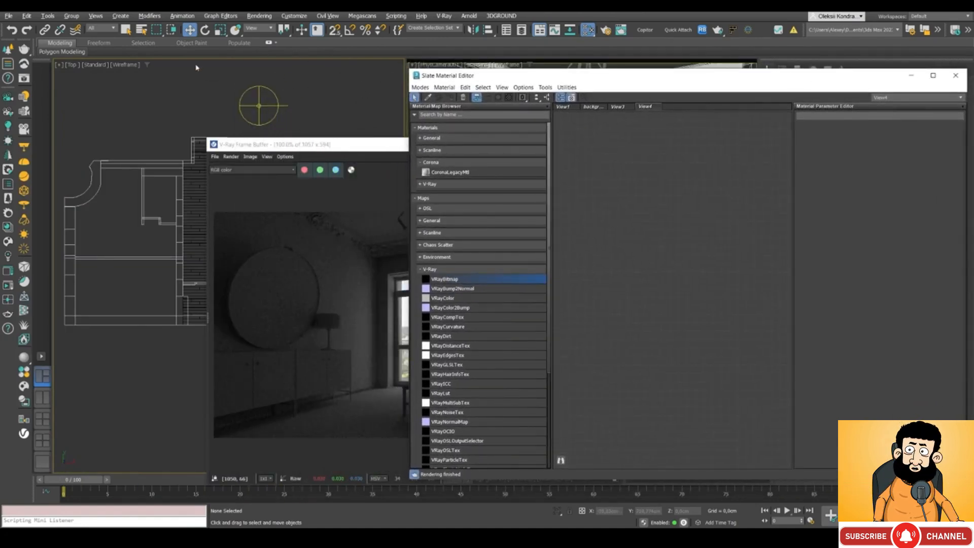
left_click_drag(278, 147, 237, 141)
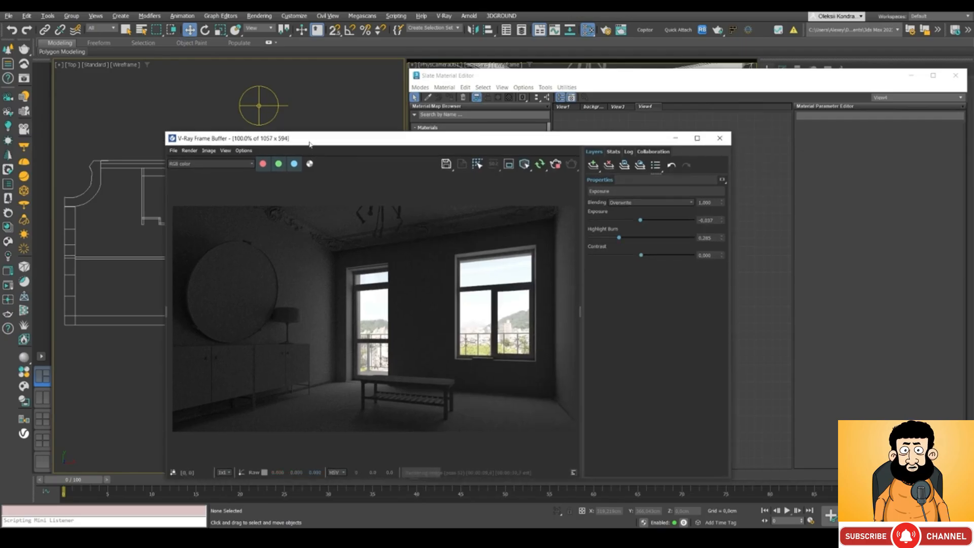
left_click_drag(386, 143, 386, 120)
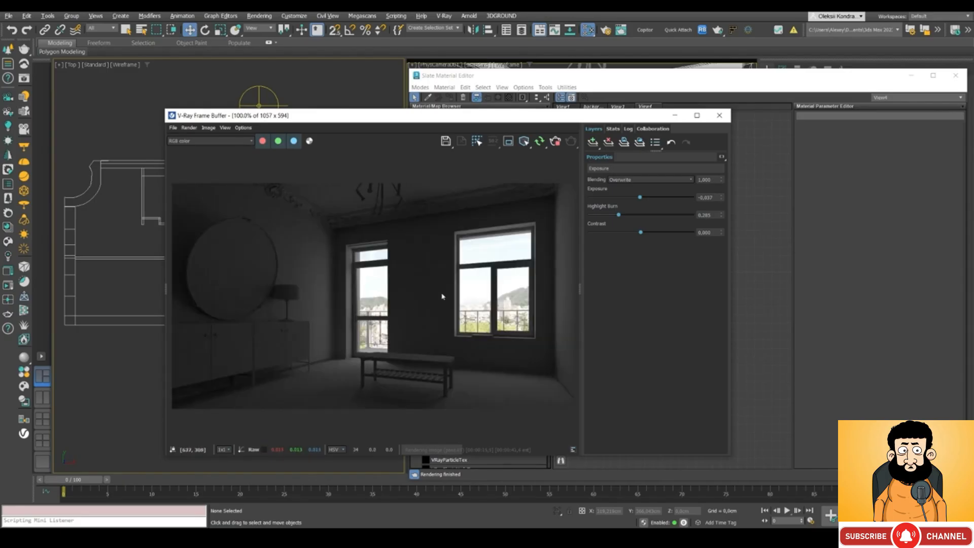
left_click(453, 76)
left_click_drag(453, 76, 355, 64)
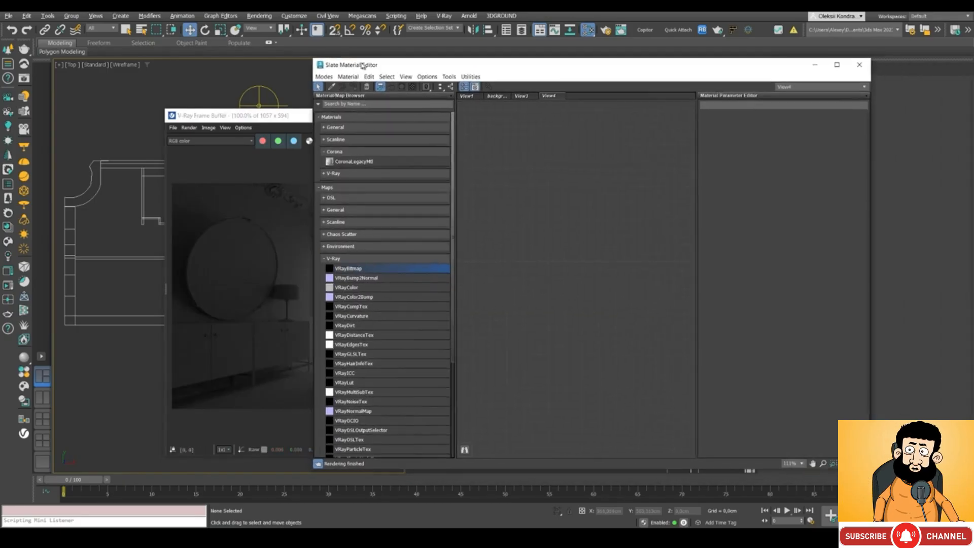
- Bring up the HDRI-Skies-com folder and load 010.hdr into the Slate Material Editor as a Bitmap node
key("alt+Tab")
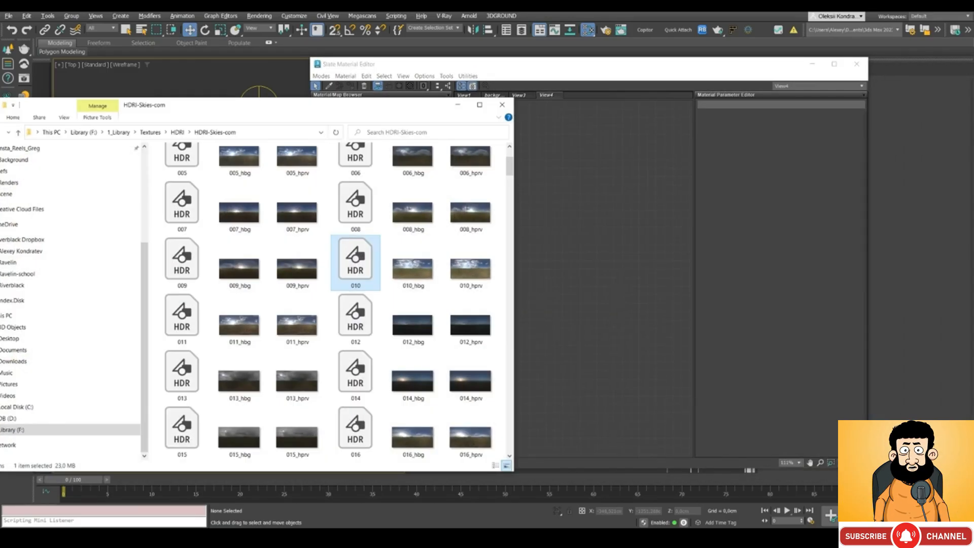
left_click_drag(287, 110, 233, 140)
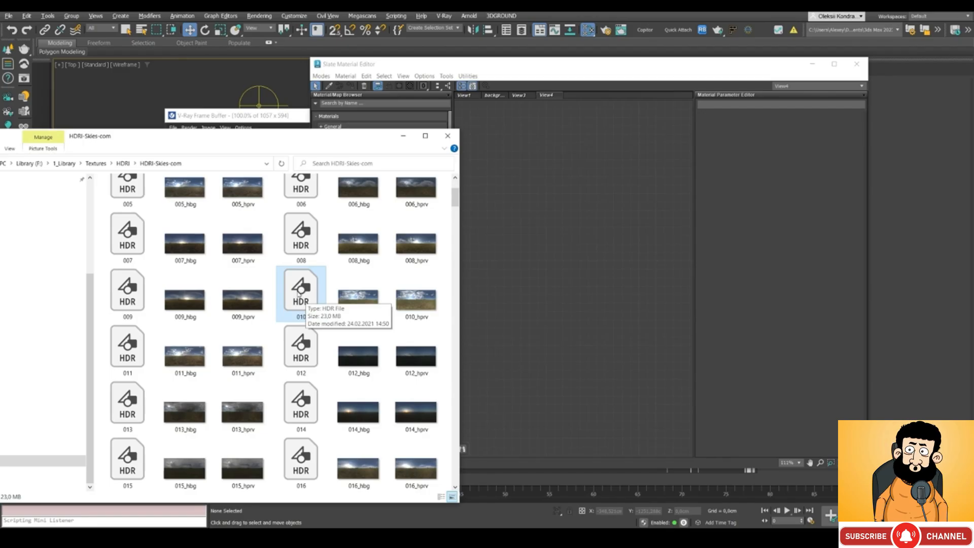
left_click_drag(306, 300, 528, 263)
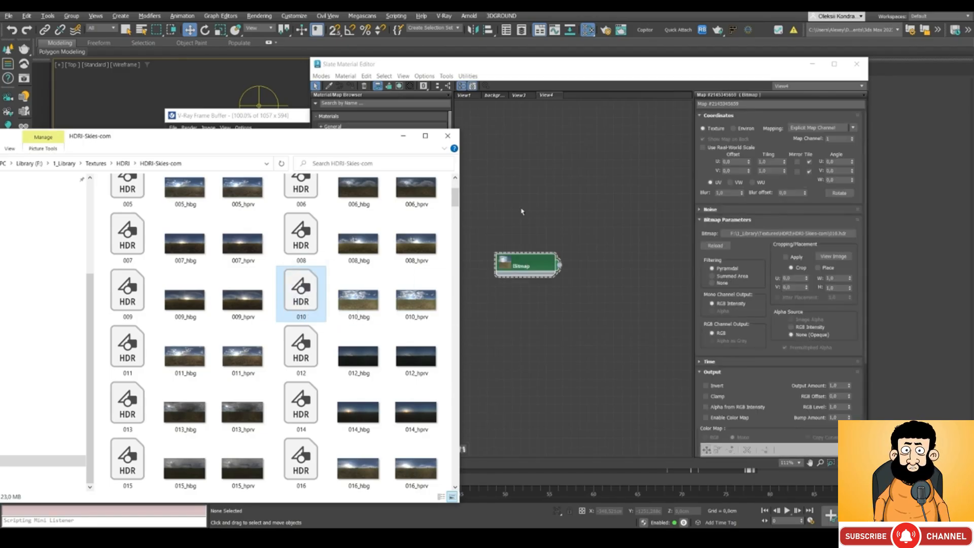
left_click_drag(358, 137, 0, 117)
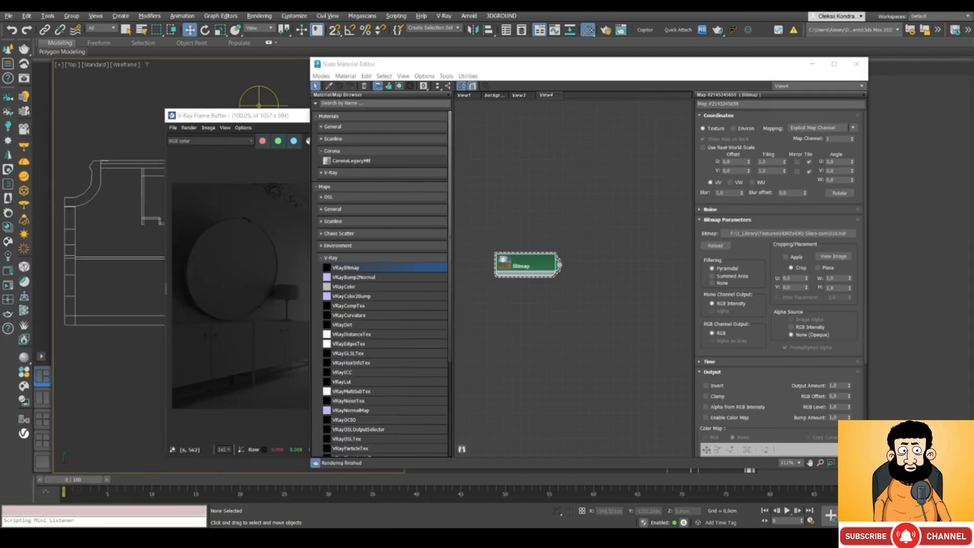
left_click_drag(462, 69, 494, 54)
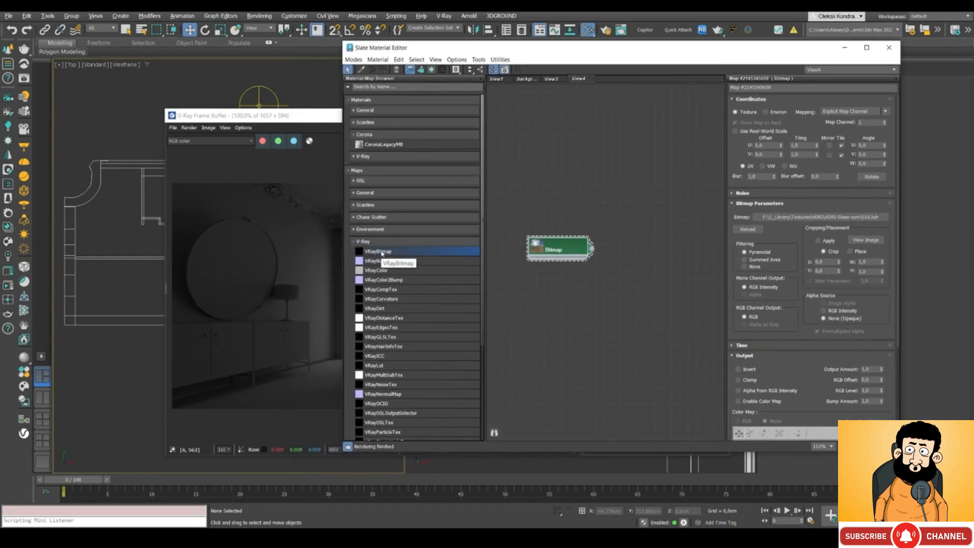
- Try loading 003.hdr through a VRayBitmap node, compare its parameters with the Bitmap node's, and delete the VRayBitmap
left_click_drag(382, 253, 545, 293)
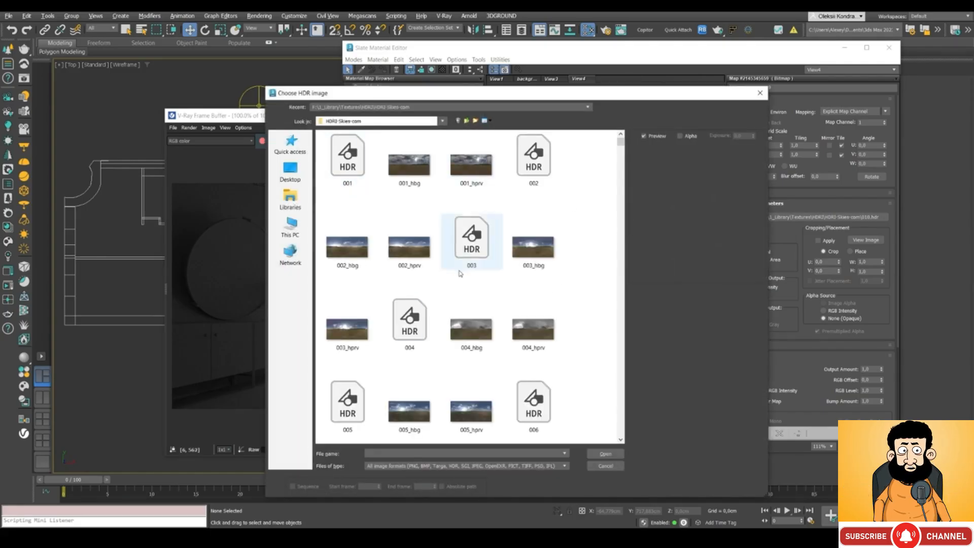
double_click(471, 241)
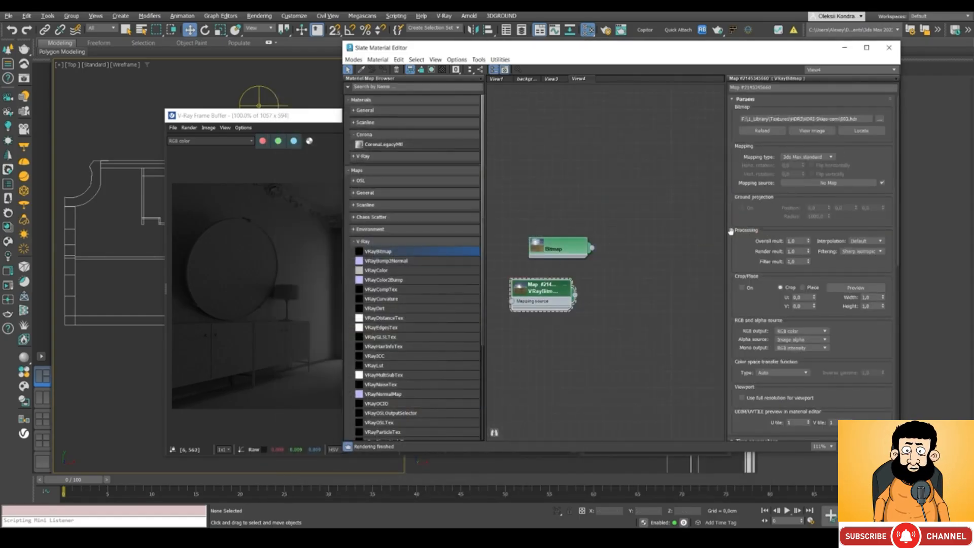
left_click(560, 248)
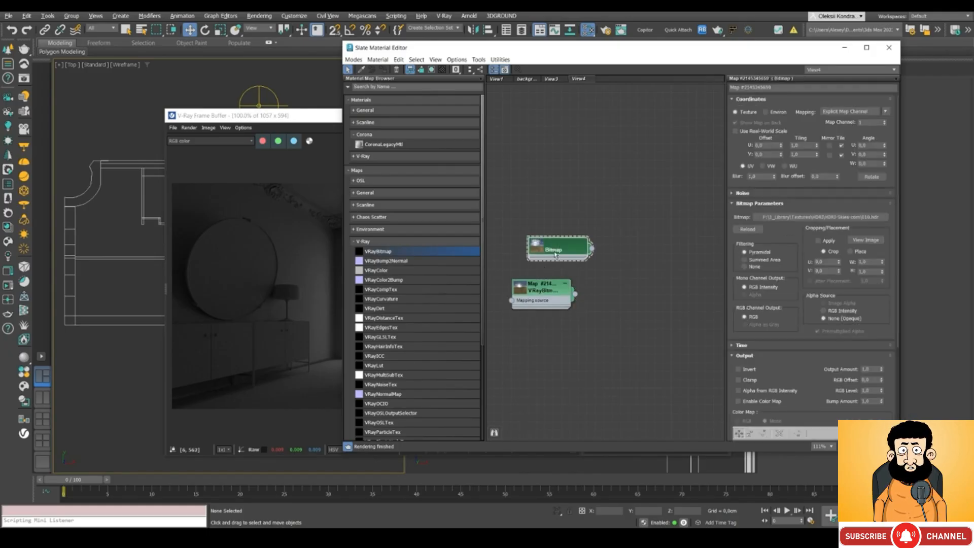
left_click(552, 293)
key("Delete")
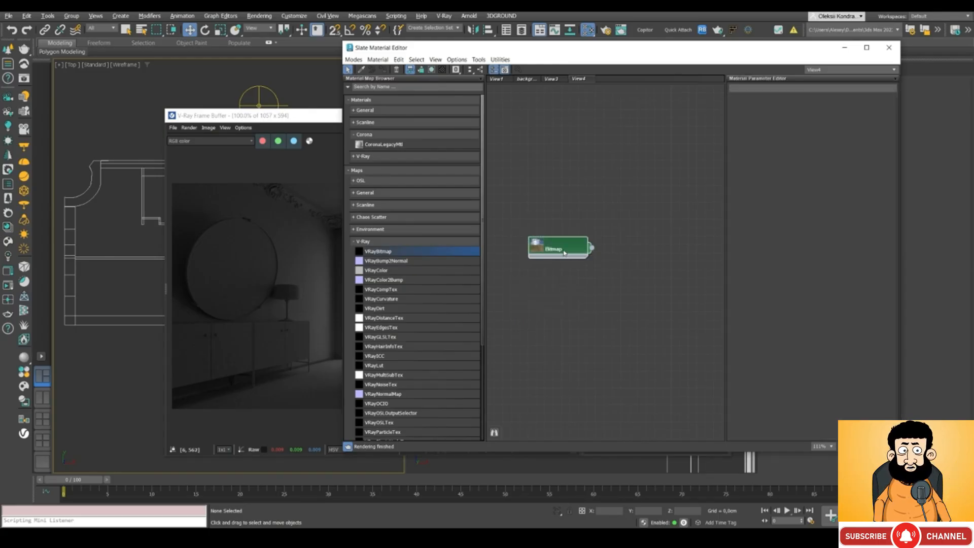
- Assign the HDRI Bitmap as an instance to the dome light's Map slot and move the material editor aside
double_click(564, 252)
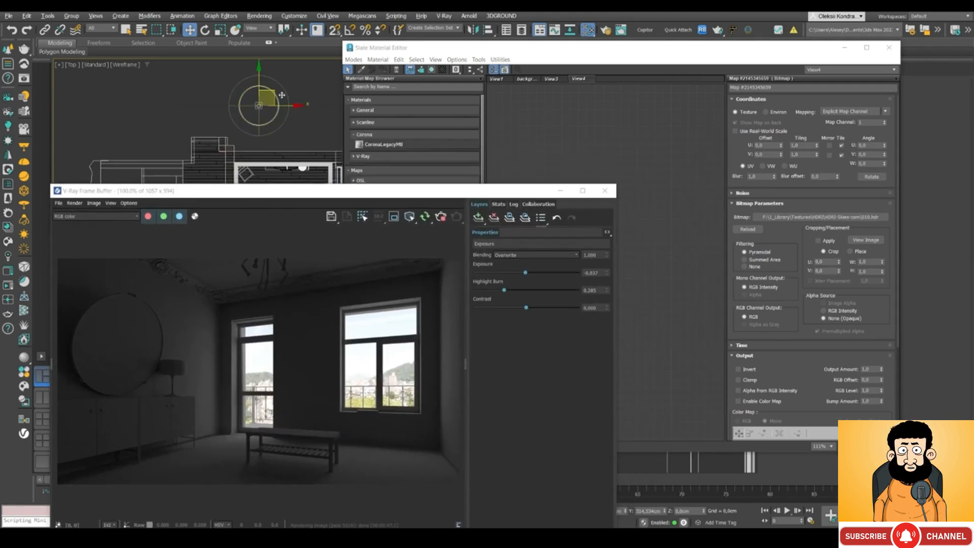
left_click_drag(398, 53, 93, 104)
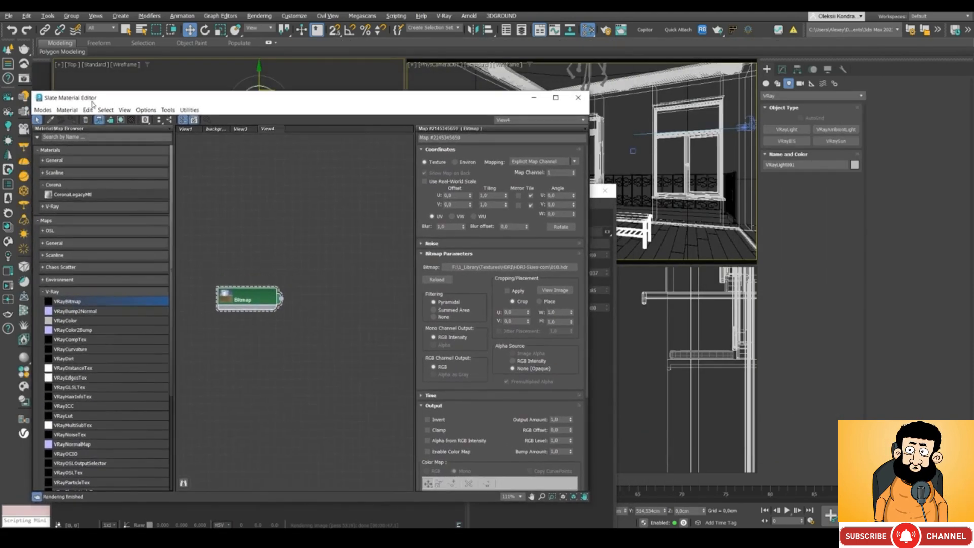
left_click(783, 70)
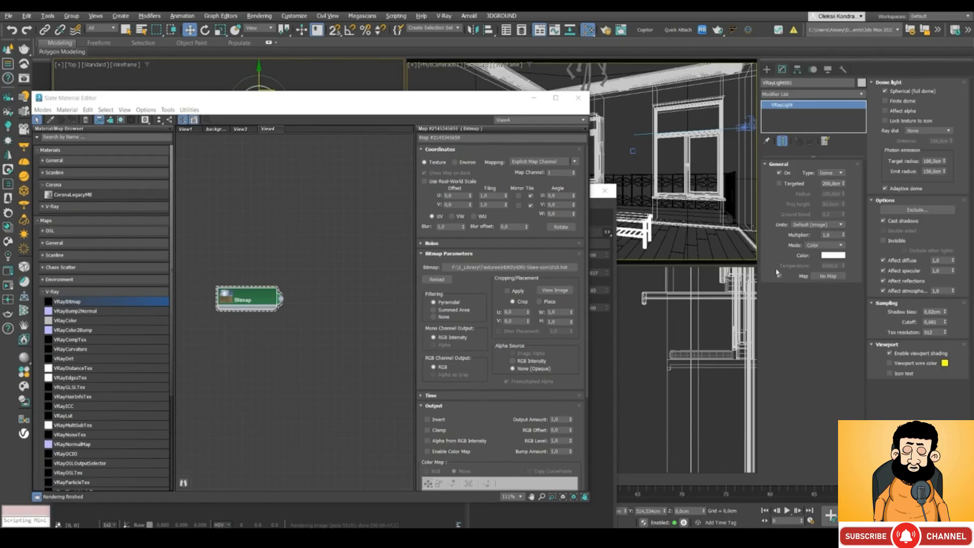
left_click_drag(280, 300, 824, 277)
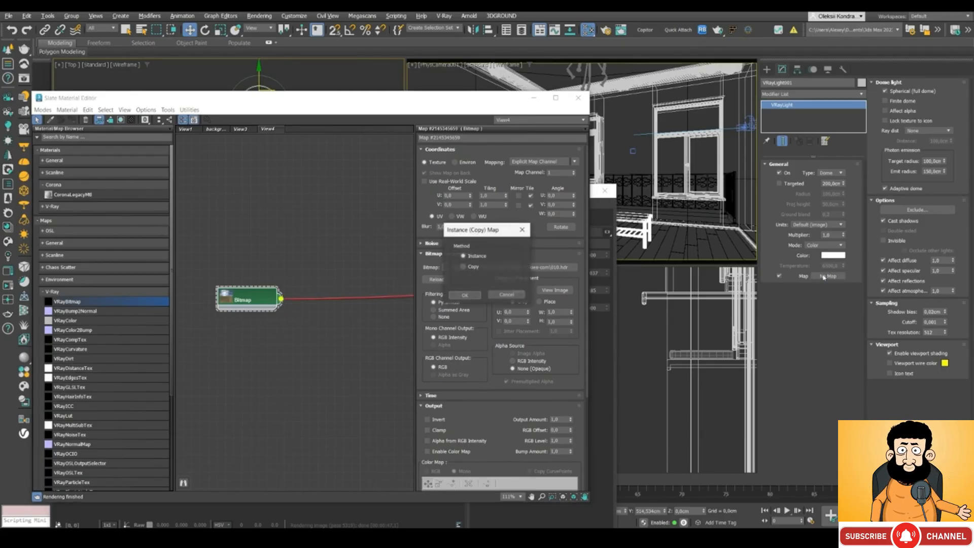
left_click(464, 295)
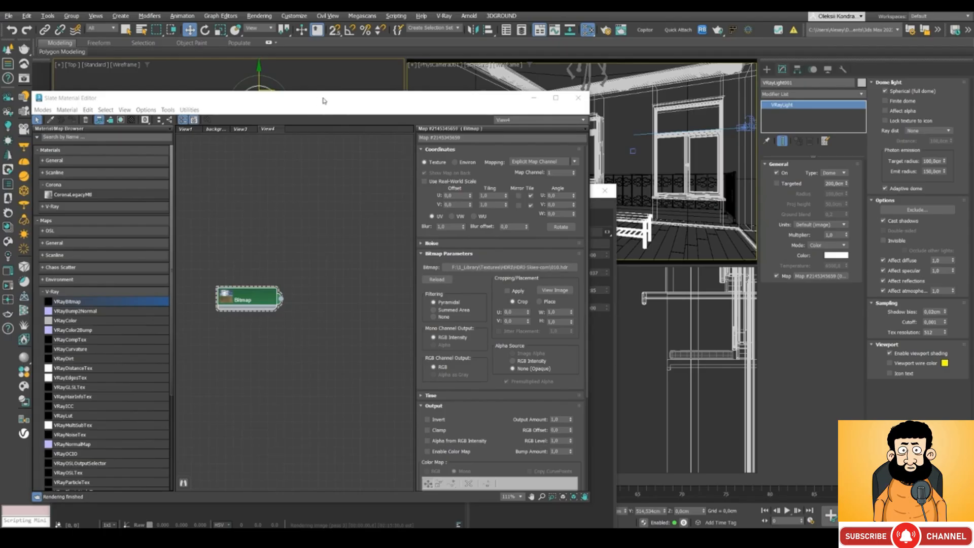
left_click_drag(324, 100, 0, 105)
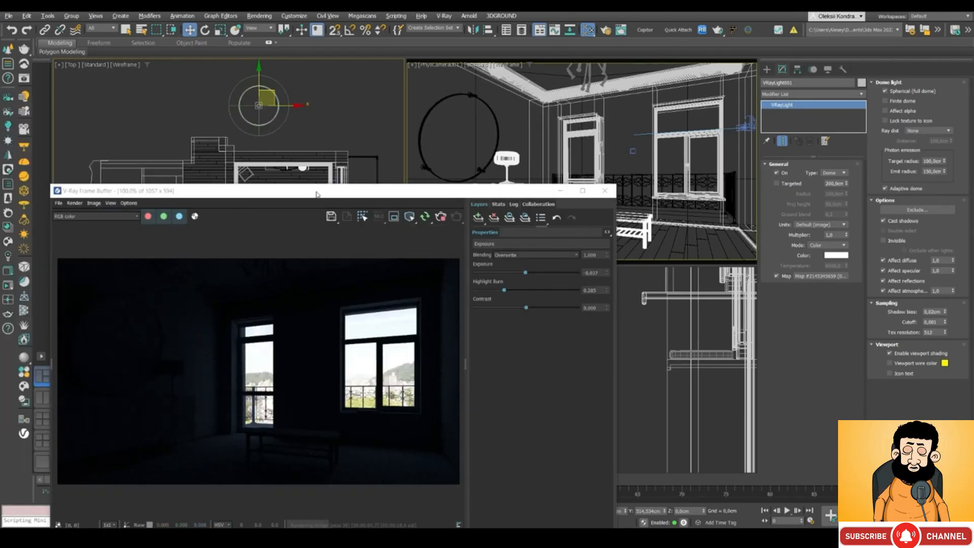
- Raise the HDRI Bitmap's Output Amount to brighten the dome lighting, keeping the interactive render in view
left_click_drag(317, 191, 331, 152)
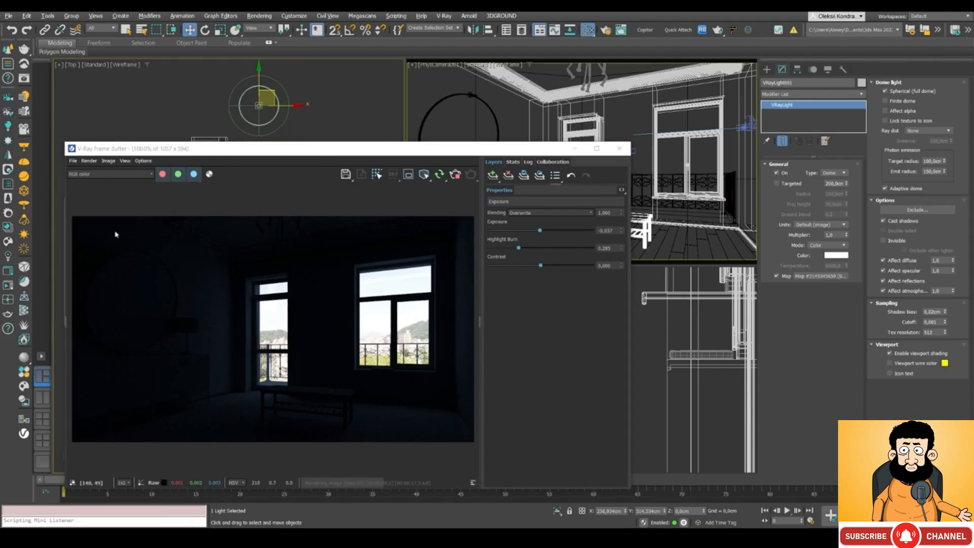
left_click_drag(216, 149, 166, 69)
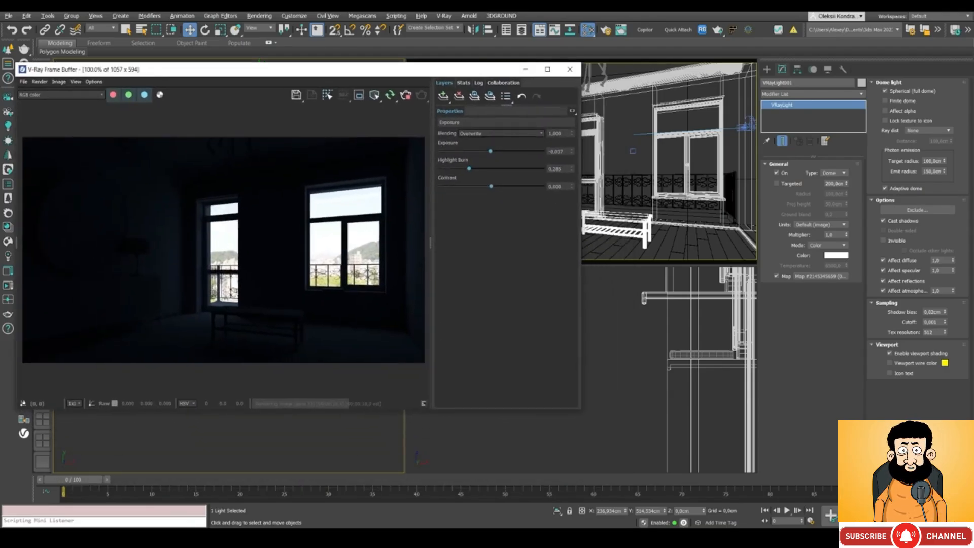
left_click_drag(0, 130, 721, 68)
scroll(847, 277, "down", 10)
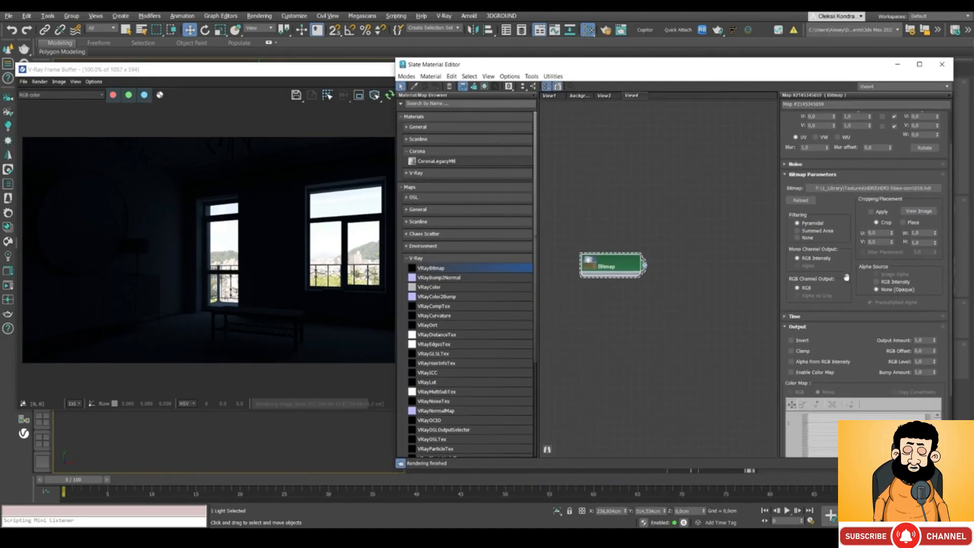
scroll(842, 225, "down", 2)
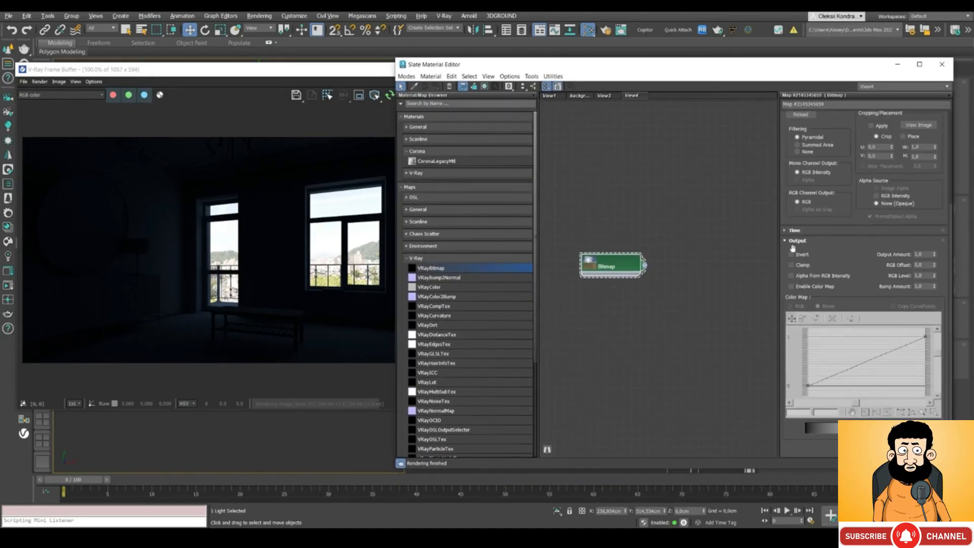
double_click(921, 255)
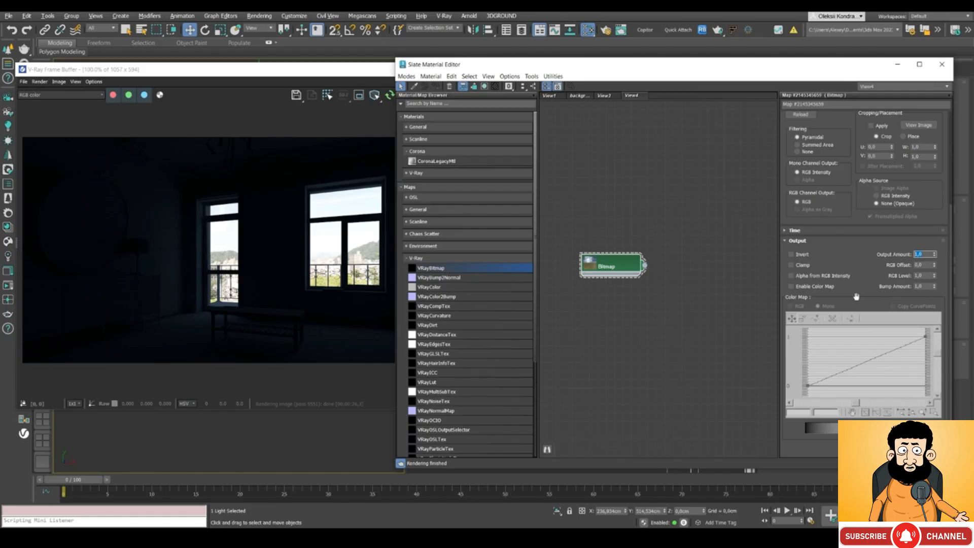
key("Return")
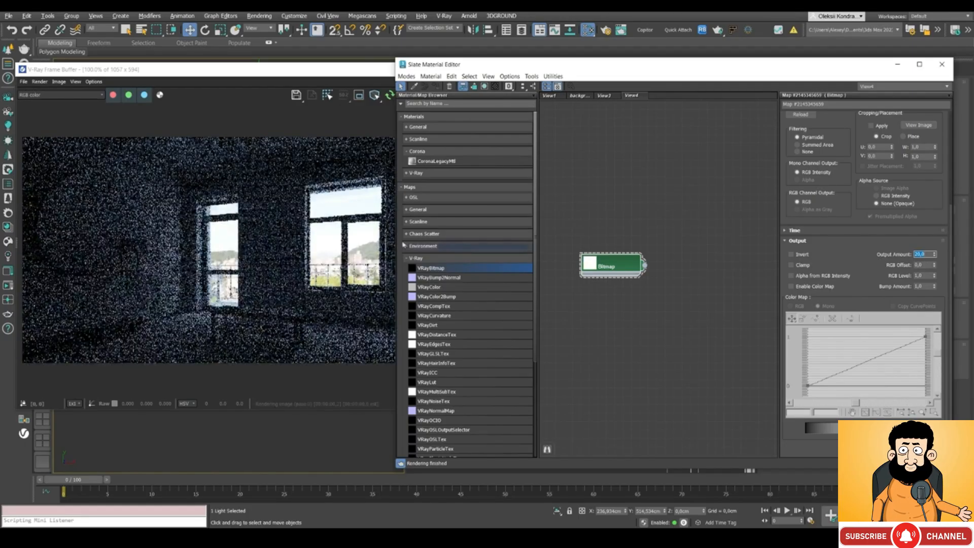
left_click(157, 319)
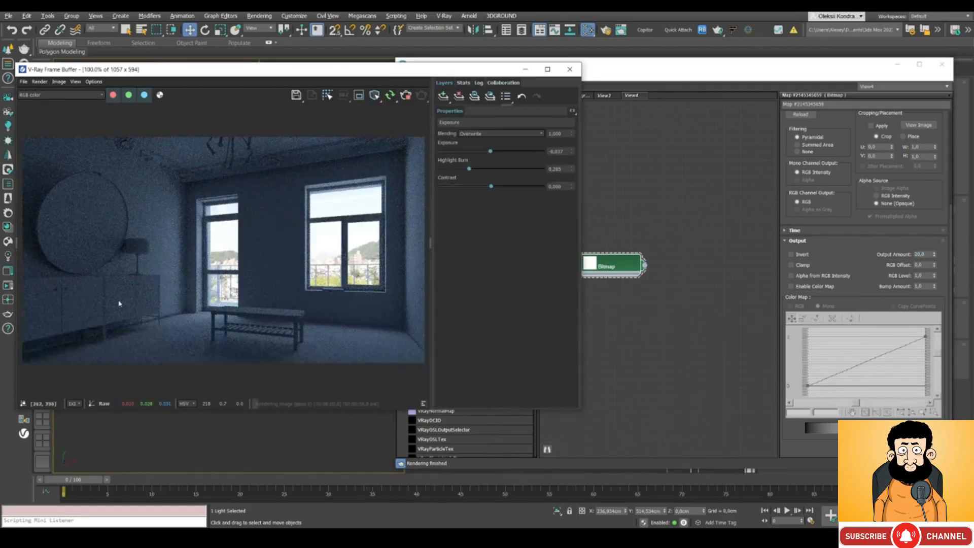
- Raise the HDRI Bitmap's Output Amount to 20 and set its coordinates to Environ with Spherical Environment mapping
left_click(624, 75)
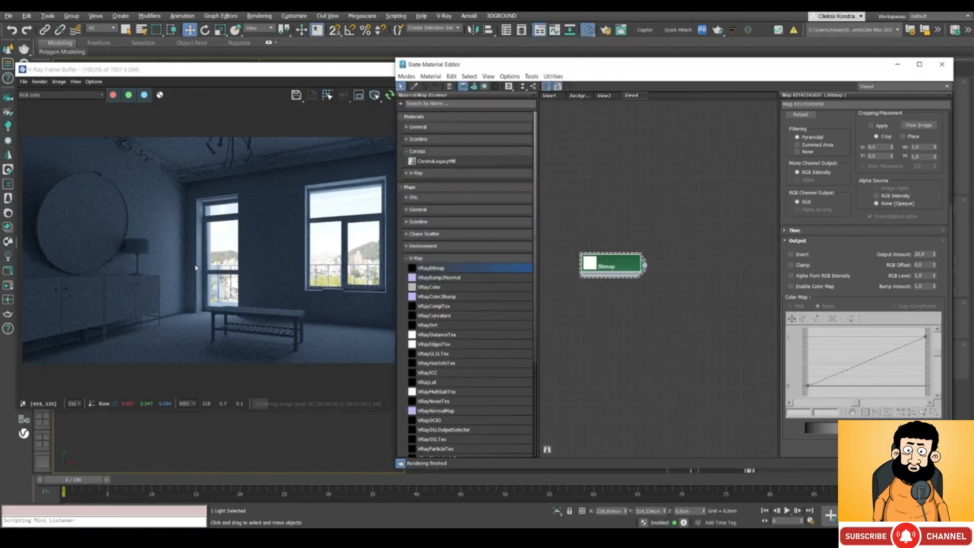
left_click_drag(633, 68, 613, 65)
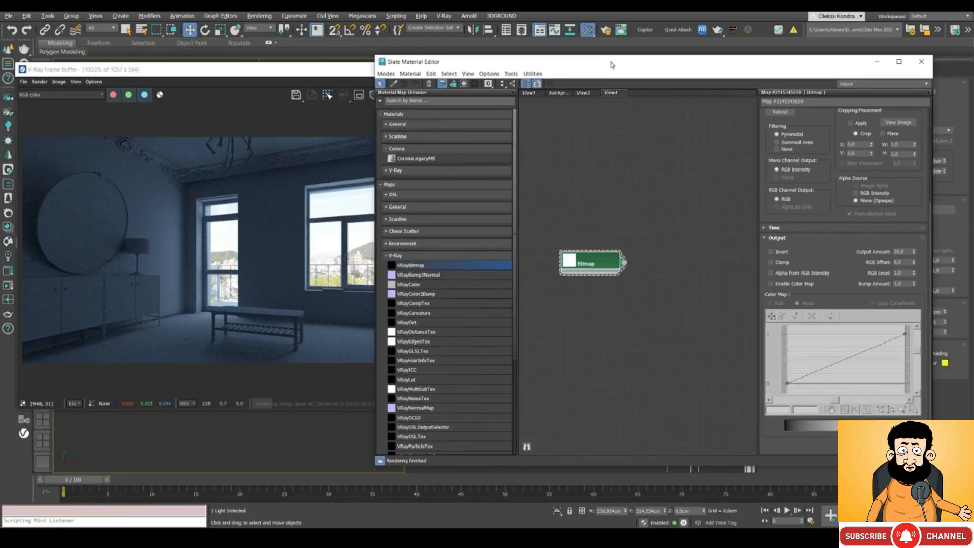
scroll(825, 173, "up", 3)
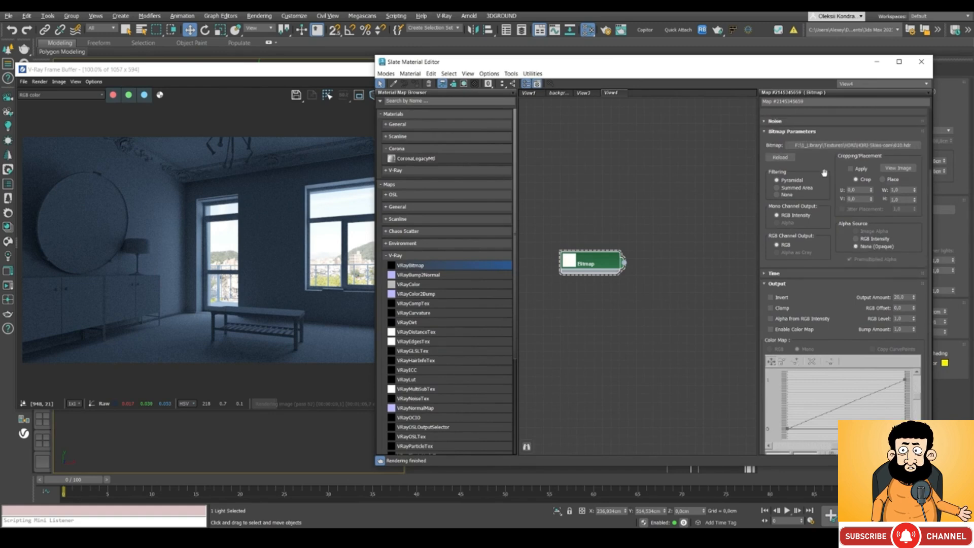
scroll(825, 173, "up", 1)
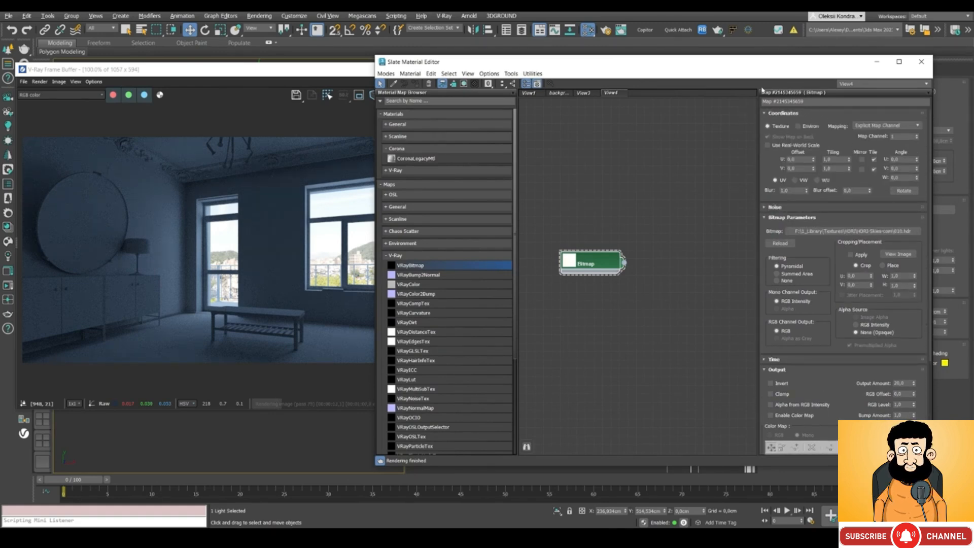
left_click(801, 127)
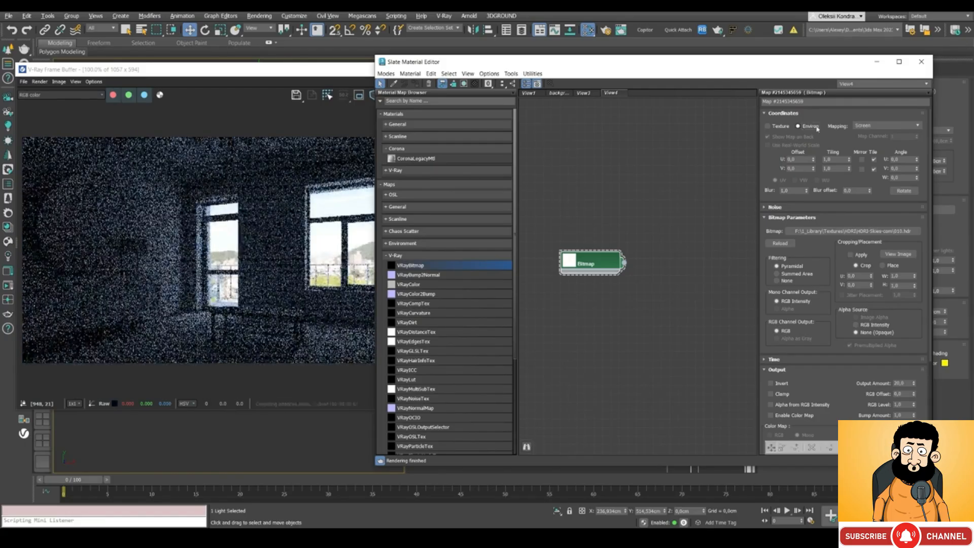
left_click(869, 127)
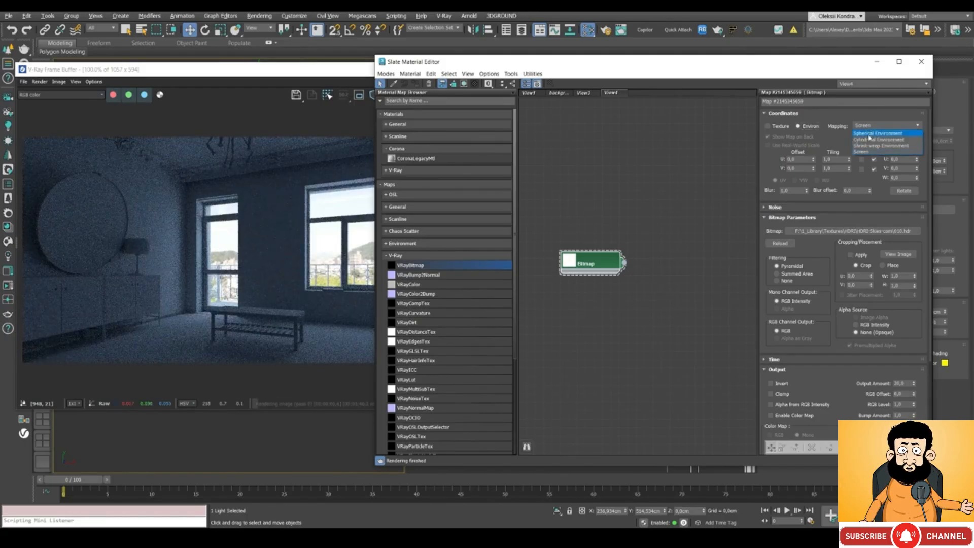
left_click(869, 134)
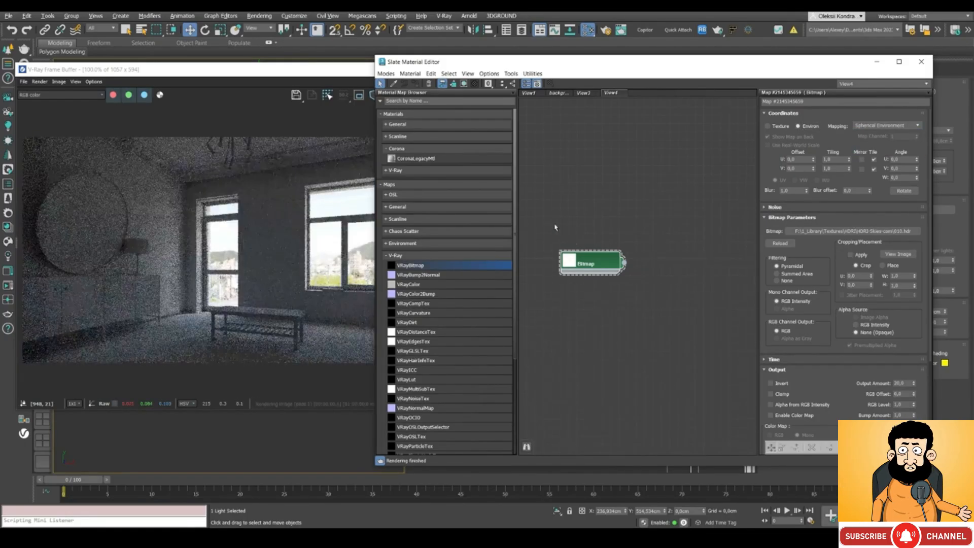
- Set the HDRI Bitmap's U offset to 0.35 to rotate the environment, checking the interactive render before and after
left_click(231, 251)
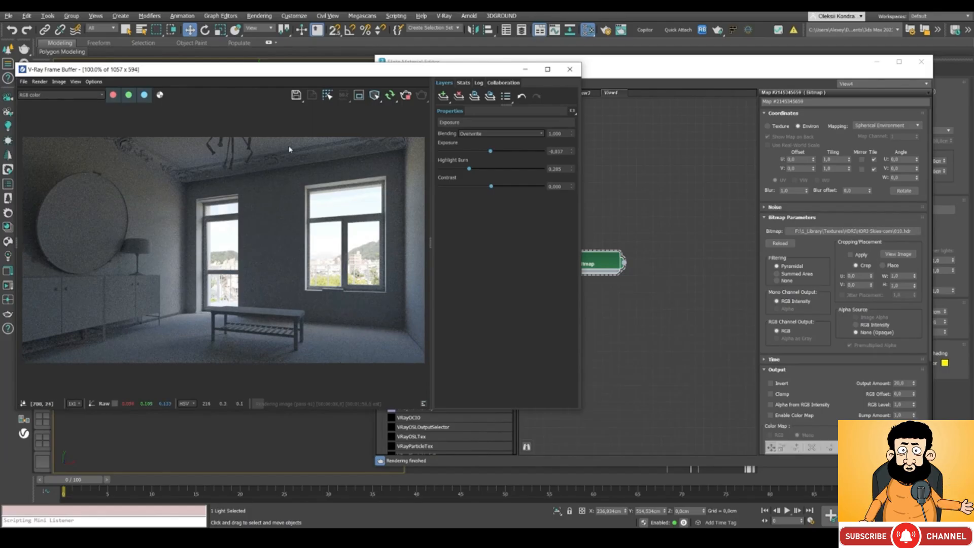
left_click(631, 68)
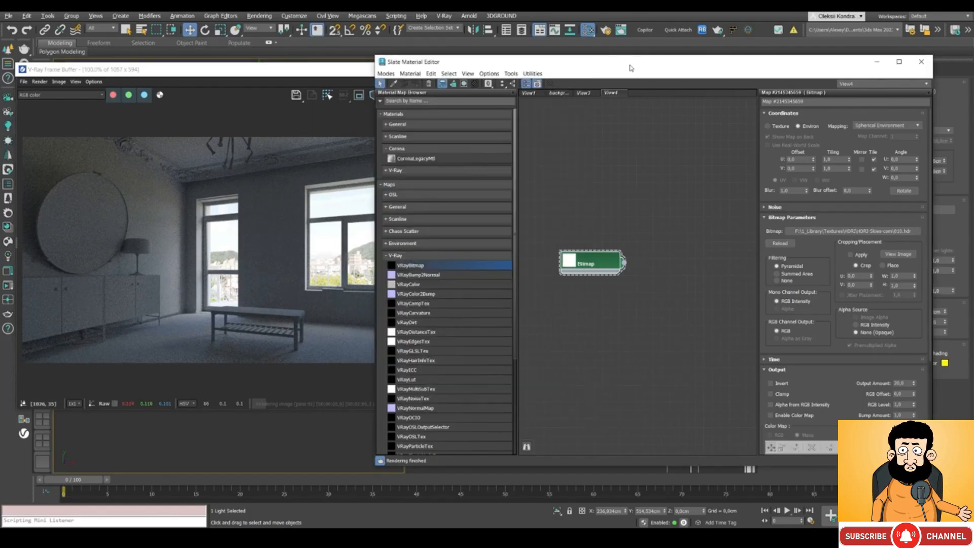
left_click(272, 71)
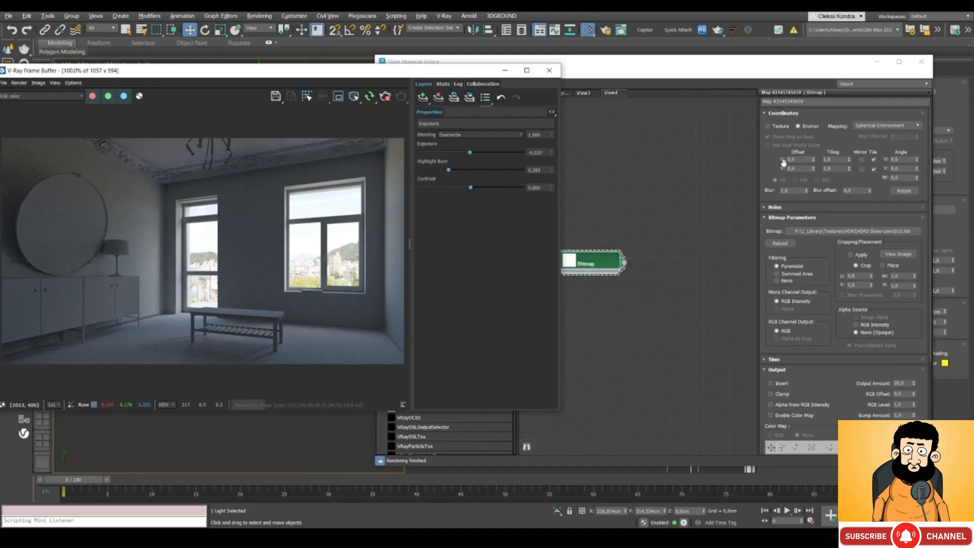
left_click_drag(814, 160, 812, 144)
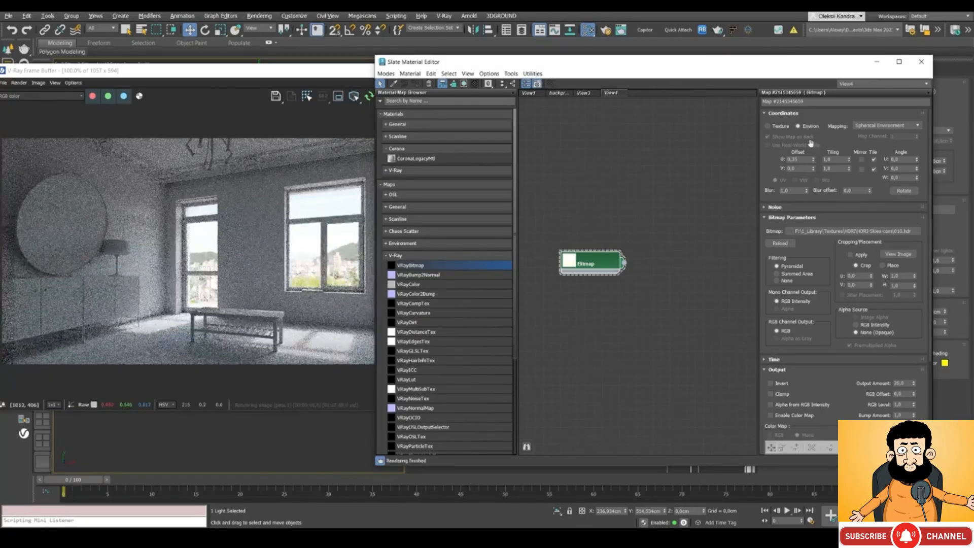
left_click(183, 299)
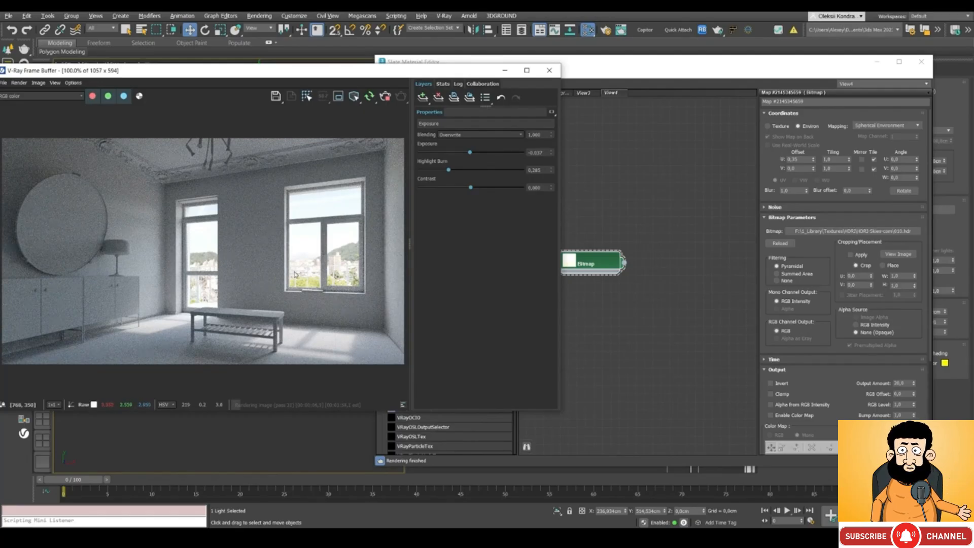
- Set the frame buffer's Exposure to 0.222 and Highlight Burn to 0.226, and review the brightened interior
left_click_drag(295, 78, 322, 80)
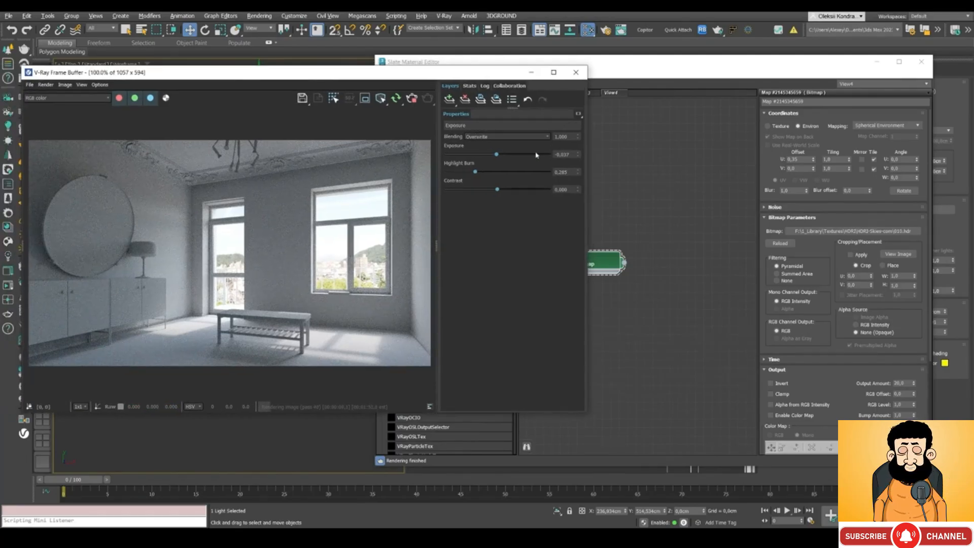
mouse_move(497, 155)
left_mouse_down()
mouse_move(508, 154)
mouse_move(470, 174)
left_mouse_up()
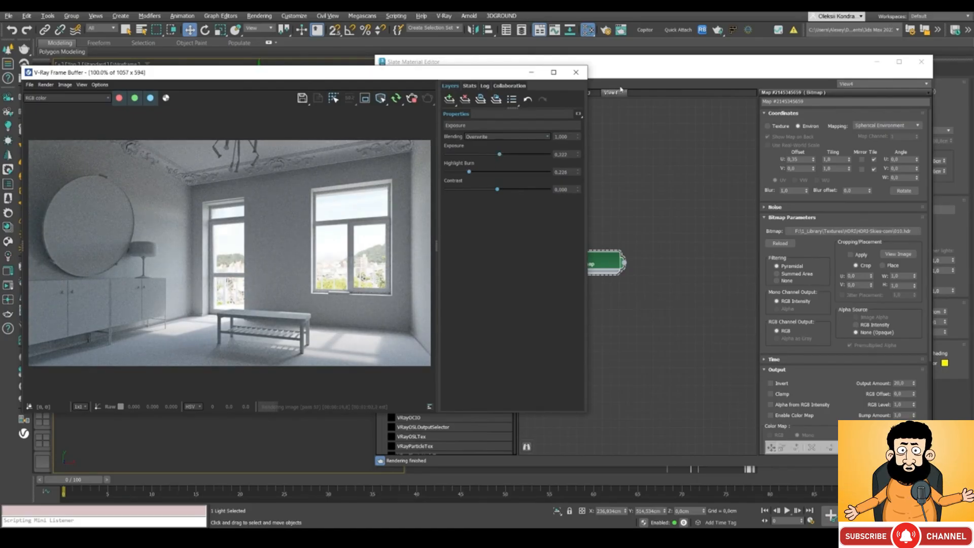
left_click_drag(618, 63, 622, 57)
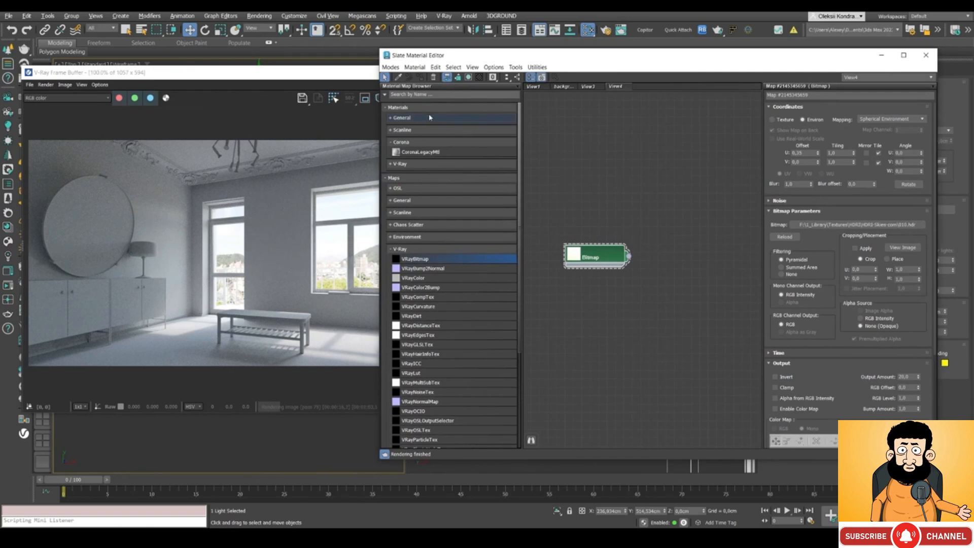
left_click(156, 217)
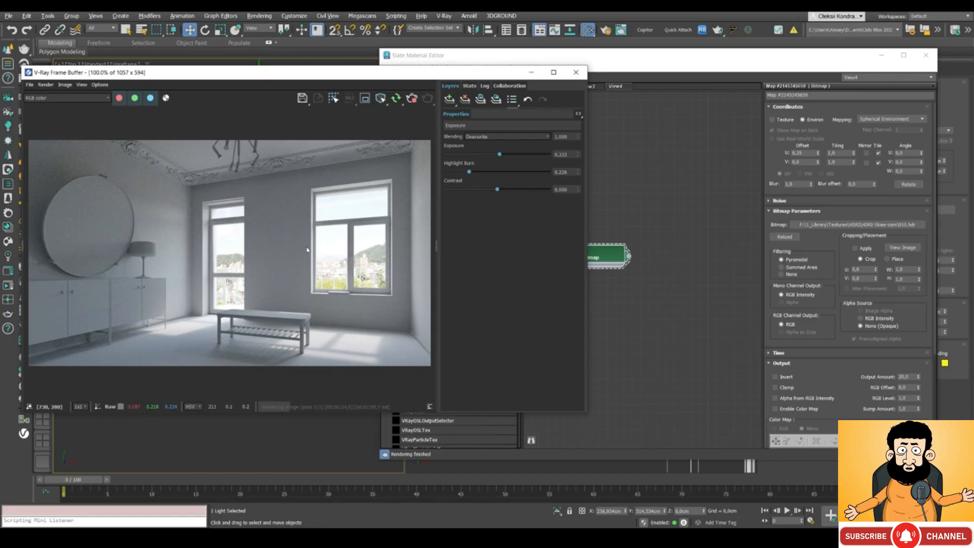
left_click(569, 60)
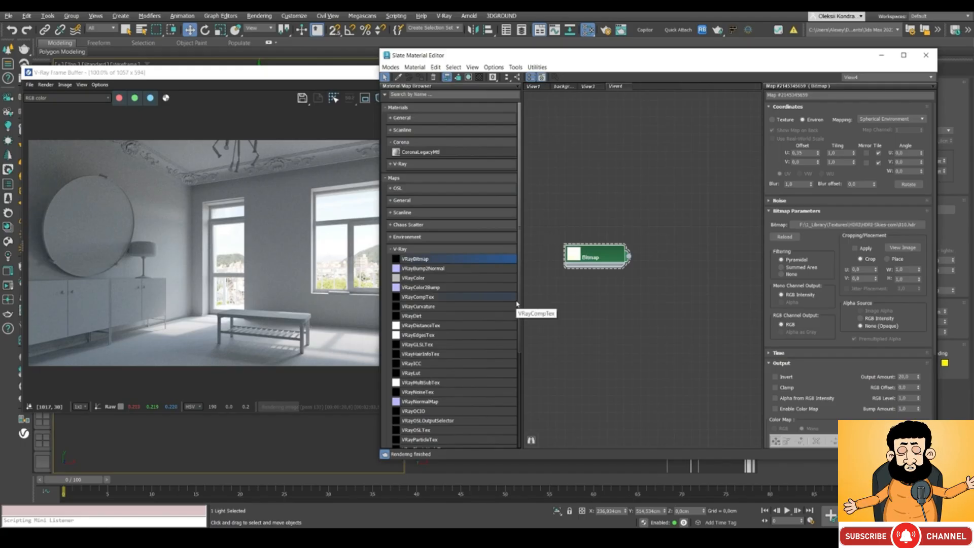
- Add a Color Correction map fed by the HDRI Bitmap and assign it as an instance to the dome light's Map slot
left_click(459, 201)
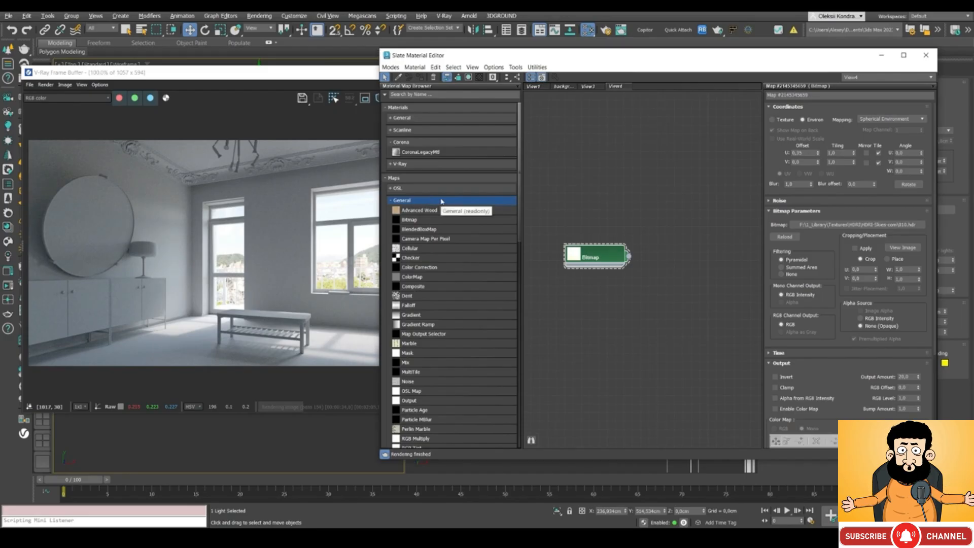
left_click_drag(437, 268, 595, 249)
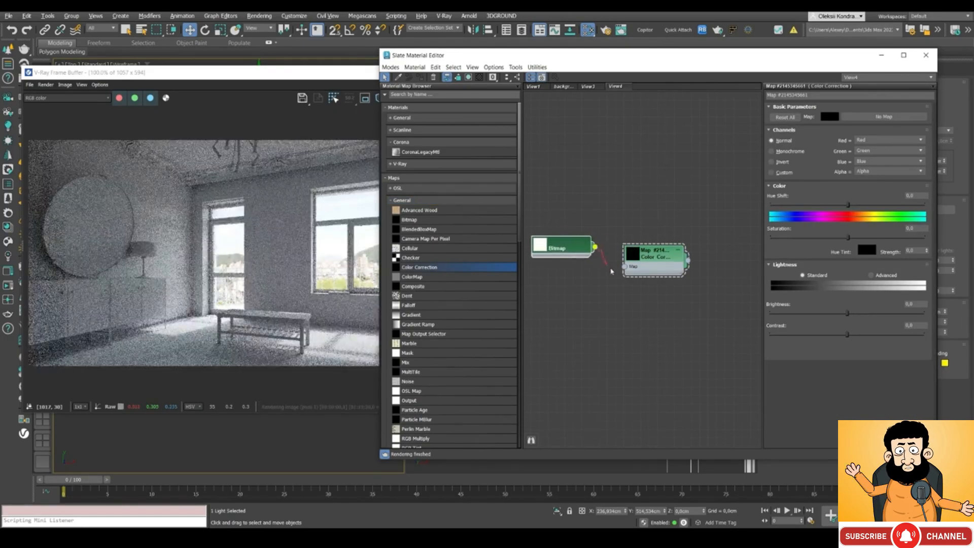
left_click_drag(594, 63, 367, 62)
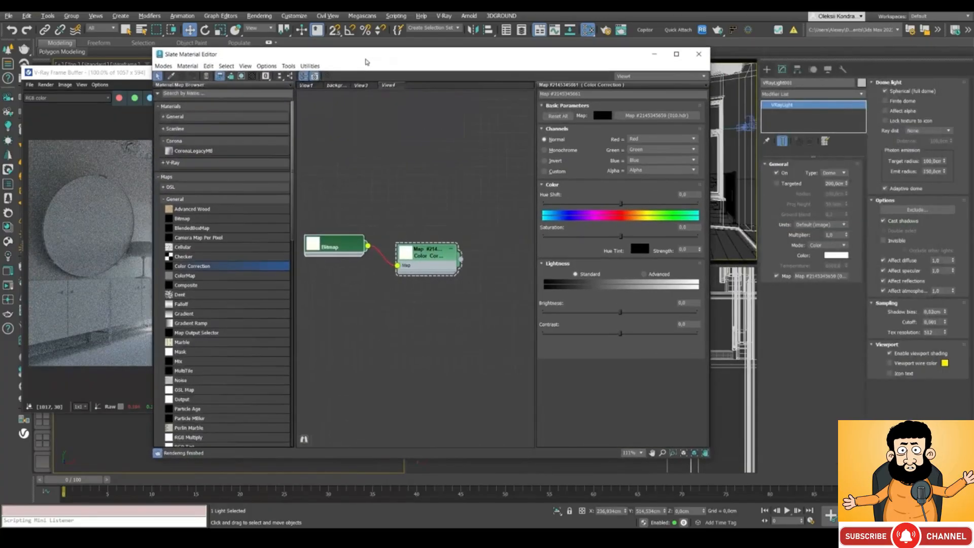
left_click_drag(461, 260, 812, 276)
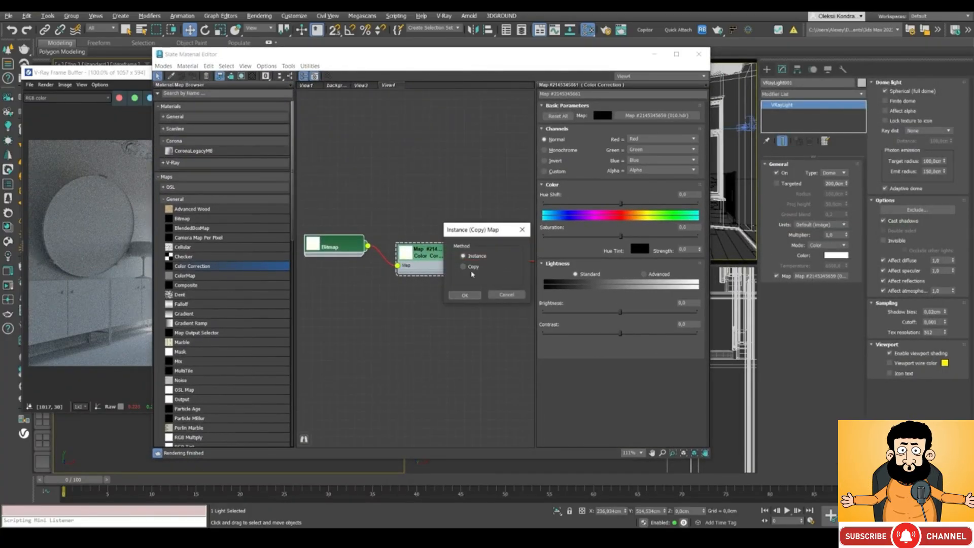
left_click(464, 295)
- Lower the Color Correction's Saturation to about -54 and inspect the less blue render in the frame buffer
left_click_drag(621, 236, 577, 236)
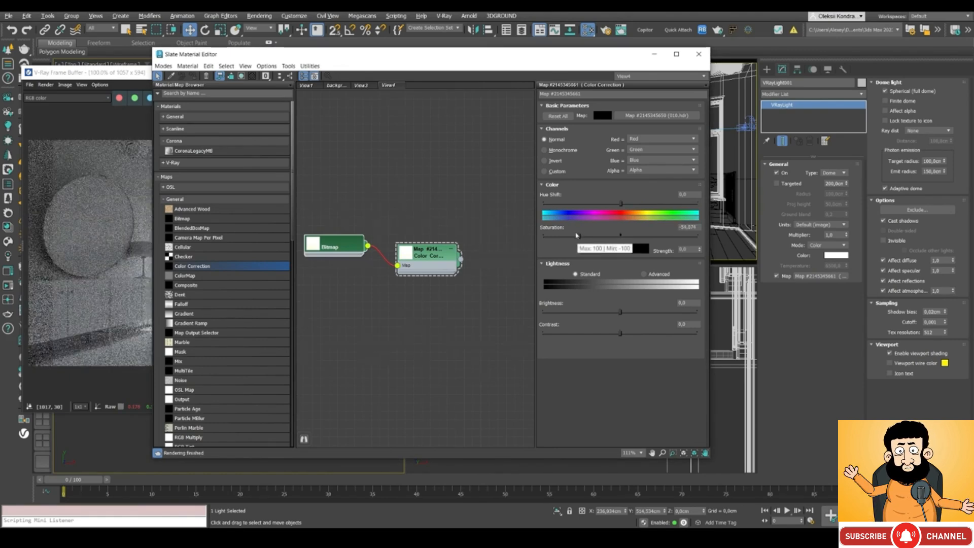
left_click(94, 209)
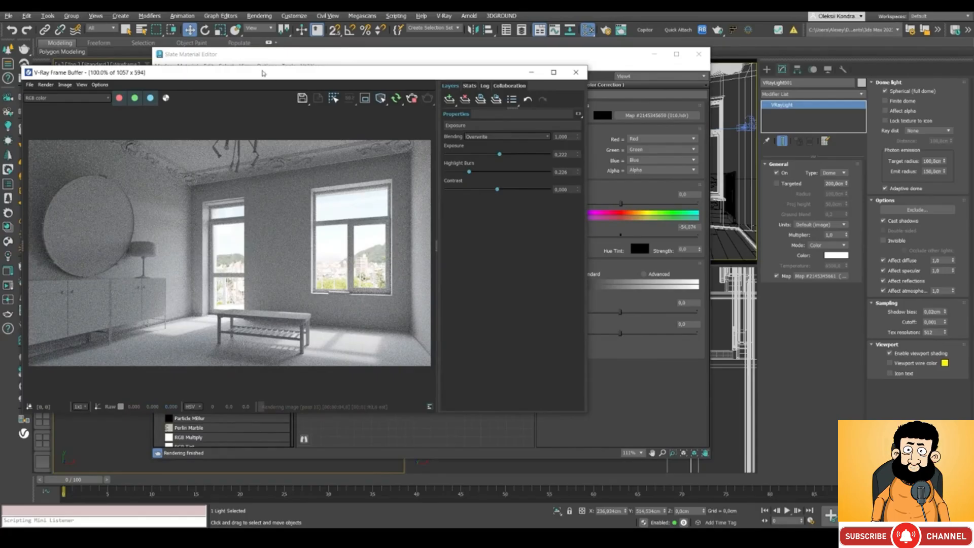
left_click_drag(263, 73, 527, 99)
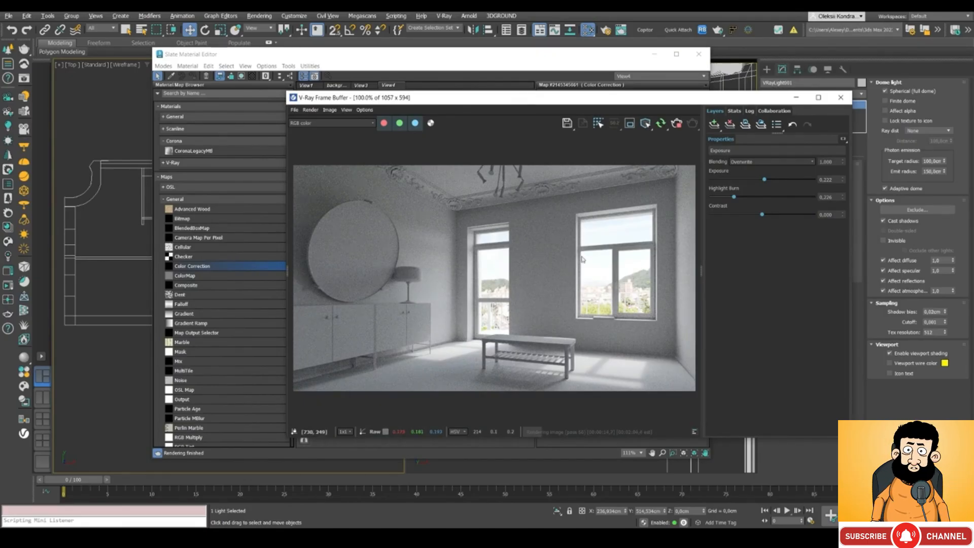
left_click_drag(478, 99, 382, 100)
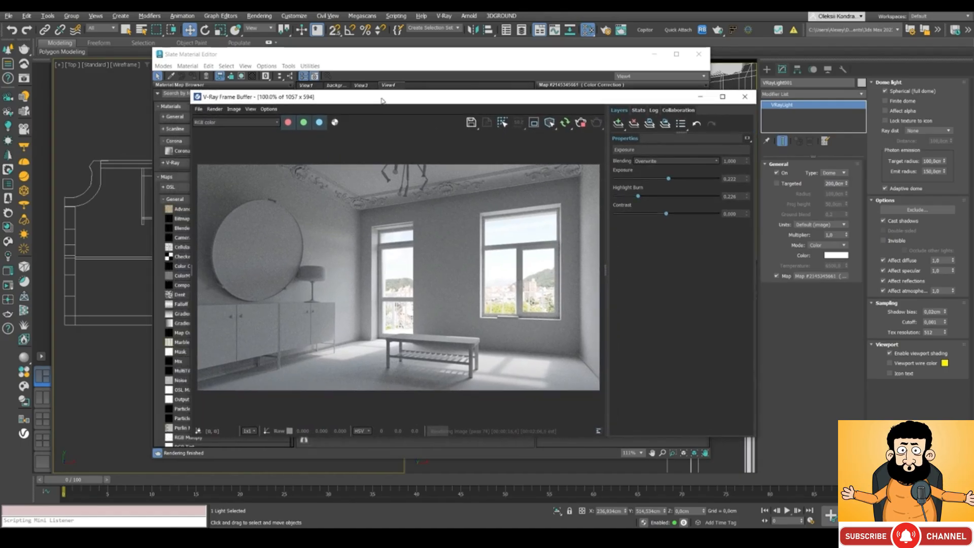
left_click(425, 60)
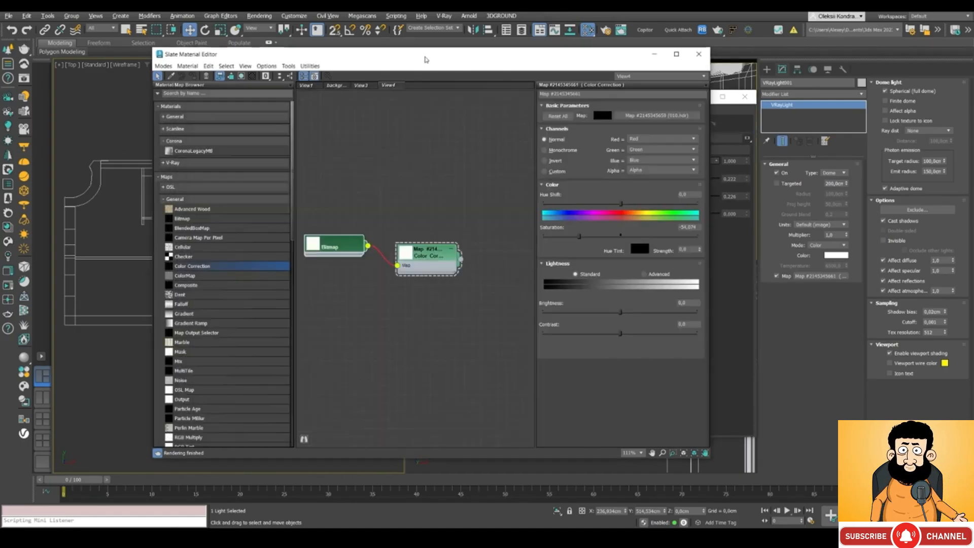
- Show the HDRI Bitmap's Output parameters and arrange the material editor and frame buffer to examine the render
left_click(352, 244)
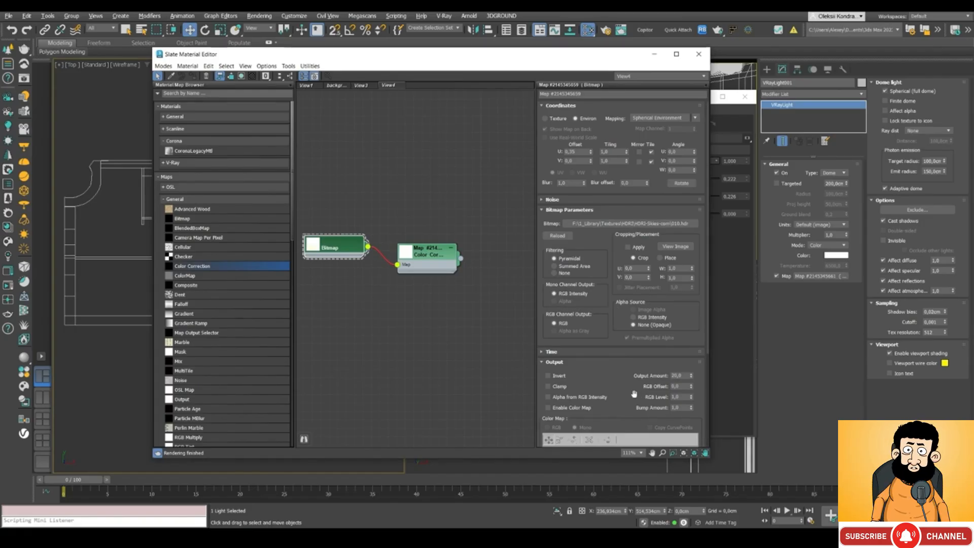
left_click_drag(634, 391, 638, 366)
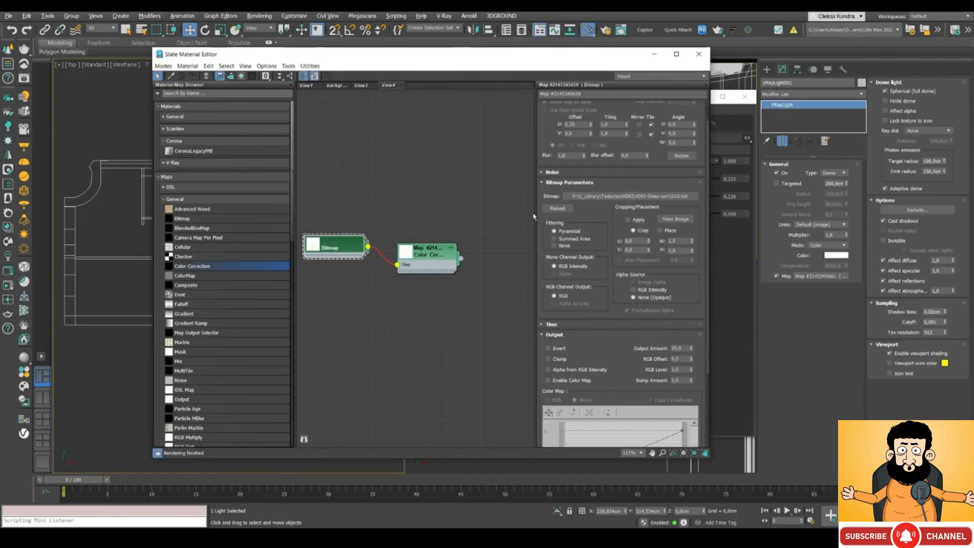
left_click_drag(491, 55, 481, 156)
left_click_drag(428, 108, 504, 73)
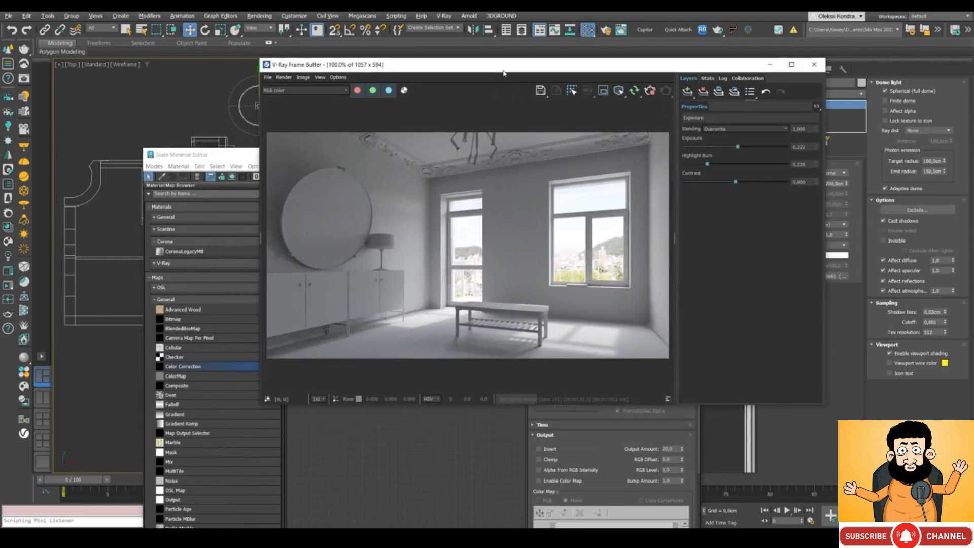
left_click_drag(501, 72, 499, 84)
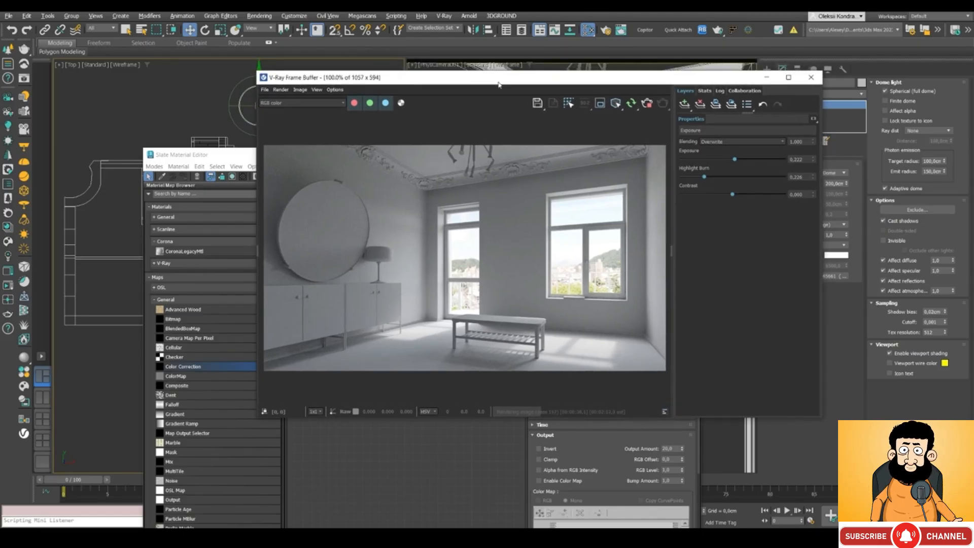
left_click_drag(499, 85, 538, 115)
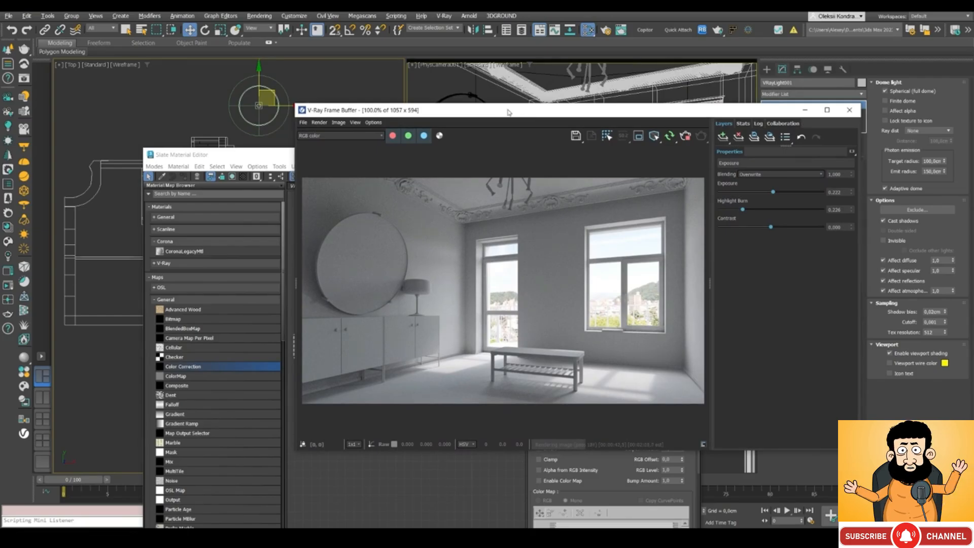
left_click_drag(470, 114, 489, 96)
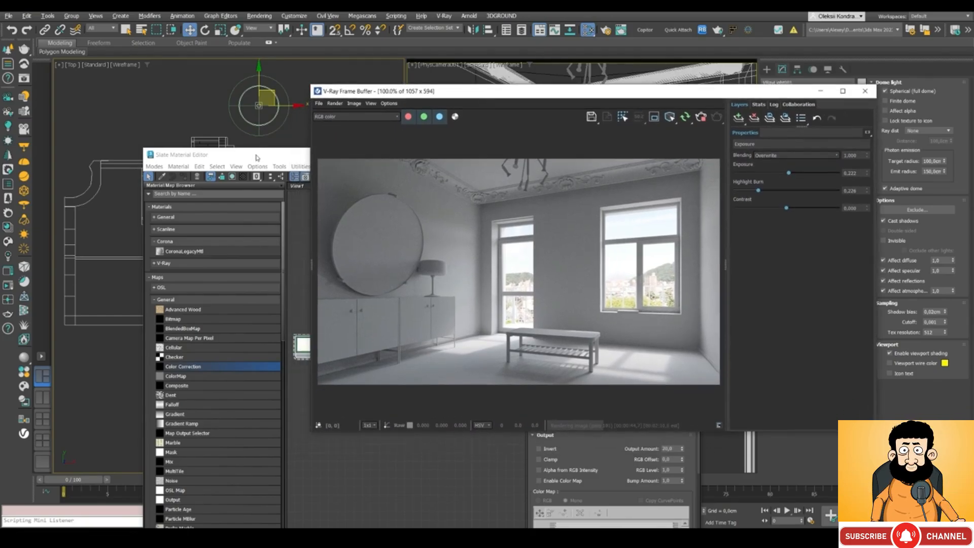
- Delete the HDRI Bitmap and Color Correction nodes from the material editor view
left_click_drag(256, 158, 217, 198)
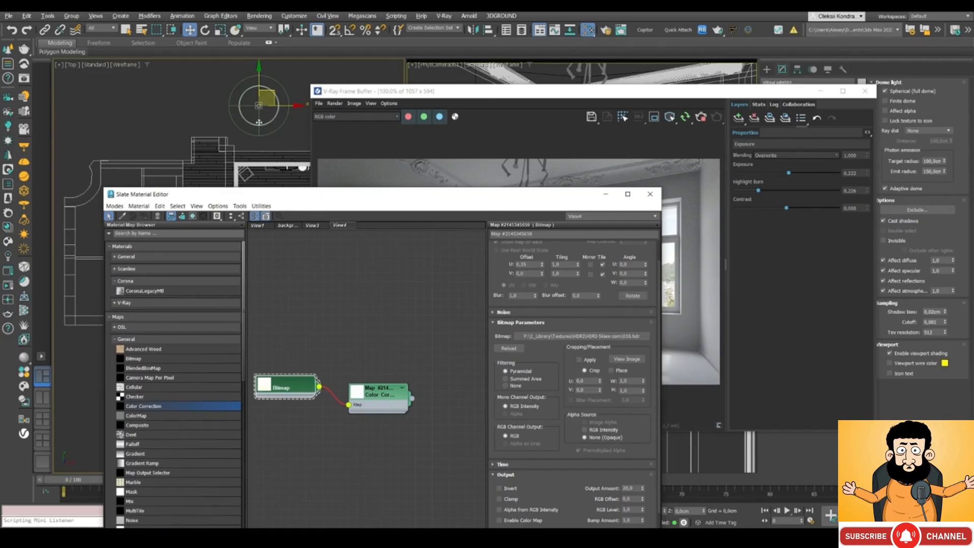
key("Delete")
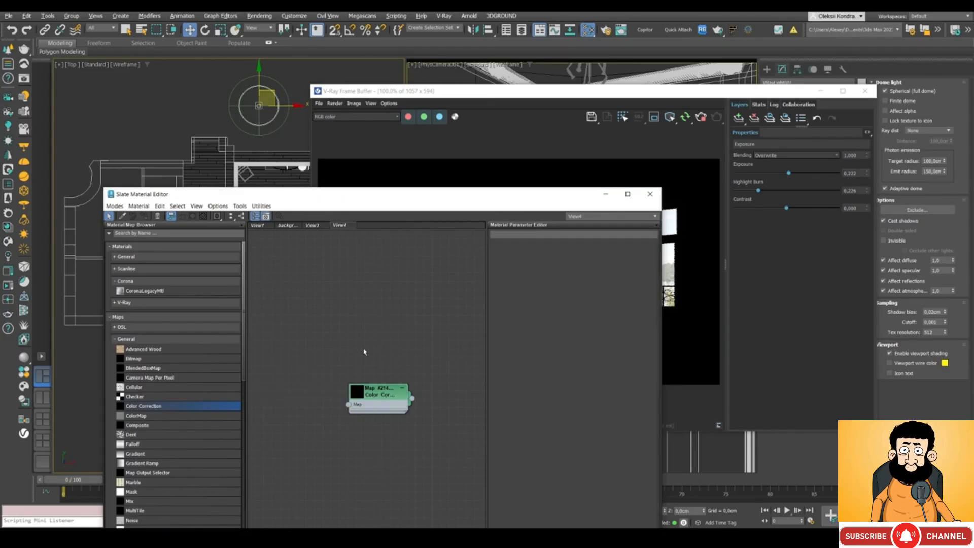
left_click_drag(321, 337, 439, 460)
key("Delete")
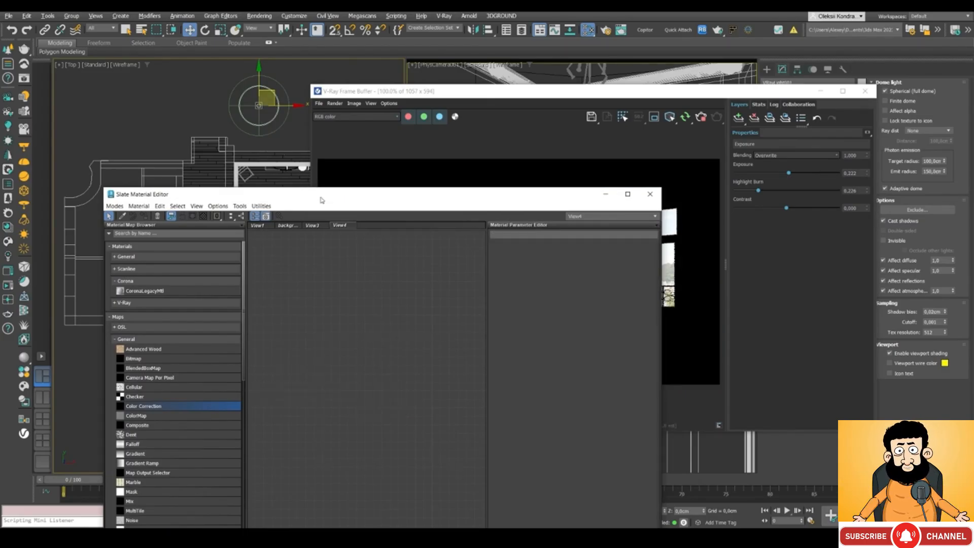
- Close the Slate Material Editor, then select and delete the V-Ray dome light in the Top view
left_click_drag(322, 199, 211, 224)
key("m")
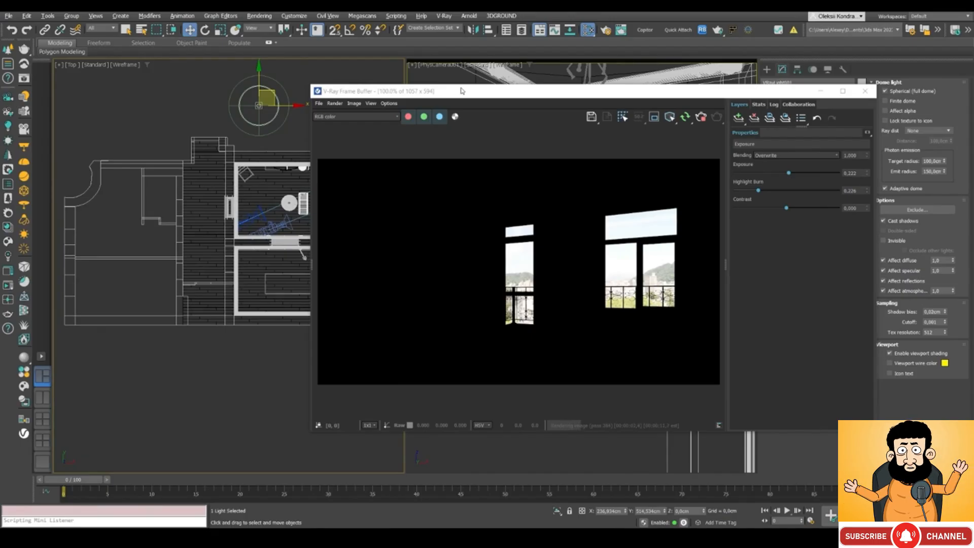
left_click_drag(462, 91, 433, 154)
left_click(252, 113)
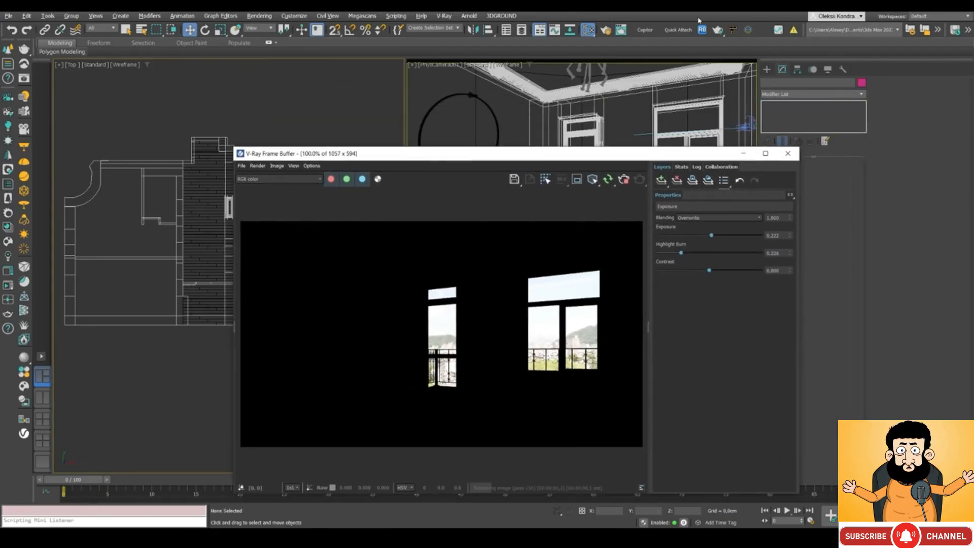
- Launch the Quick Environment script and reposition the frame buffer beside its settings
left_click(748, 30)
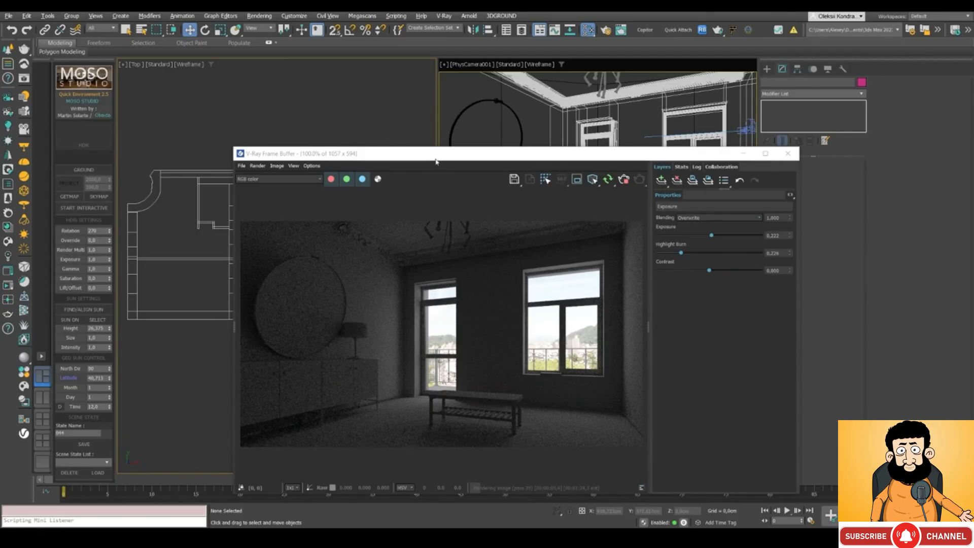
left_click_drag(437, 160, 436, 125)
- Look up the Quick Environment action among the toolbar customization categories, then close the Customize User Interface dialog
left_click(286, 18)
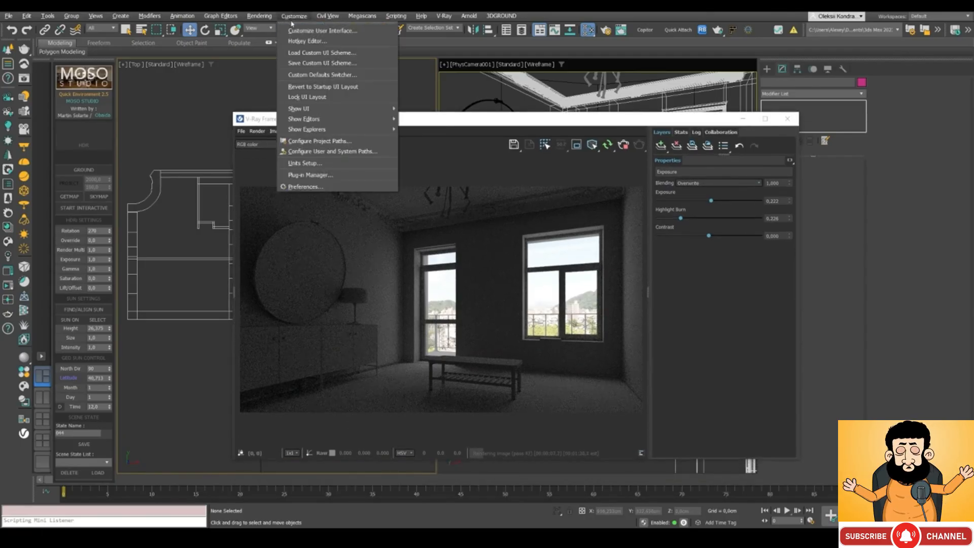
left_click(302, 32)
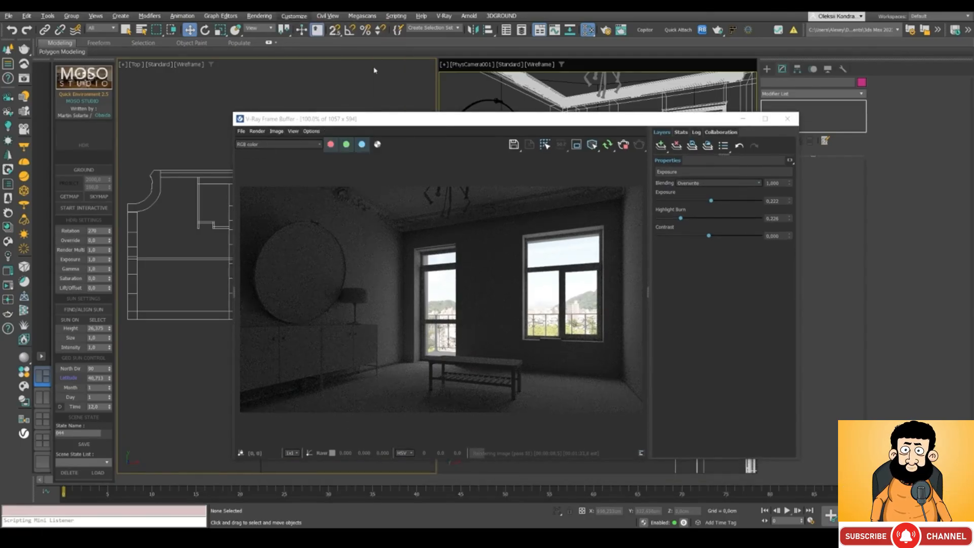
left_click(320, 126)
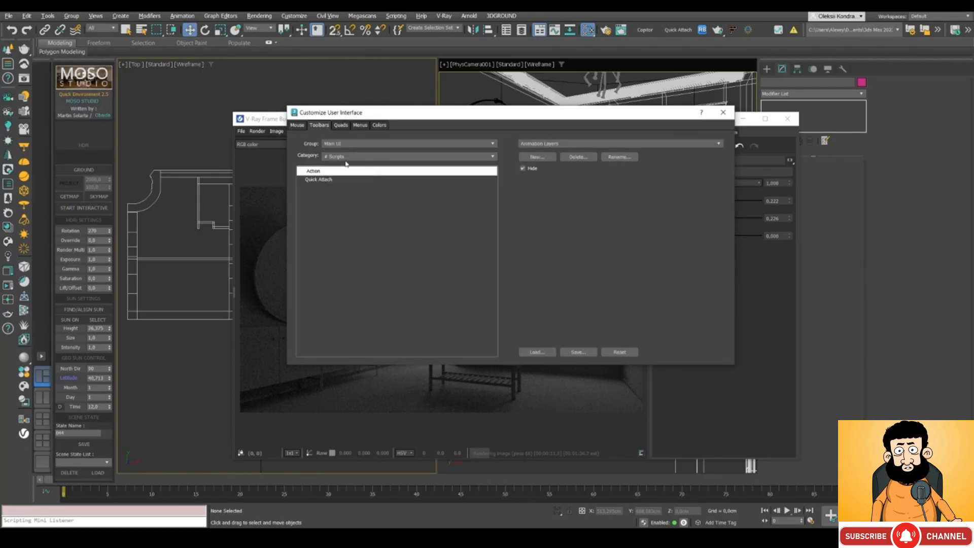
left_click(344, 157)
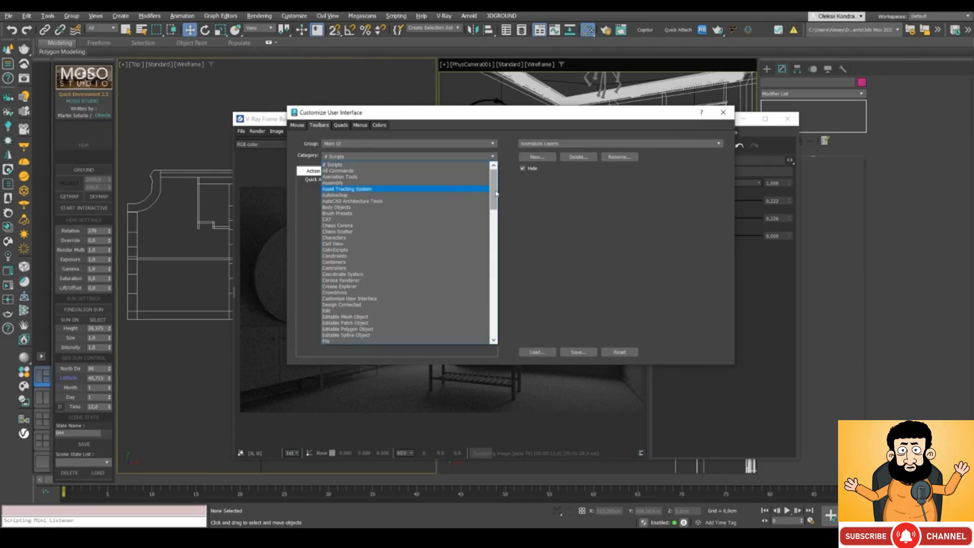
left_click_drag(495, 197, 498, 229)
left_click(335, 316)
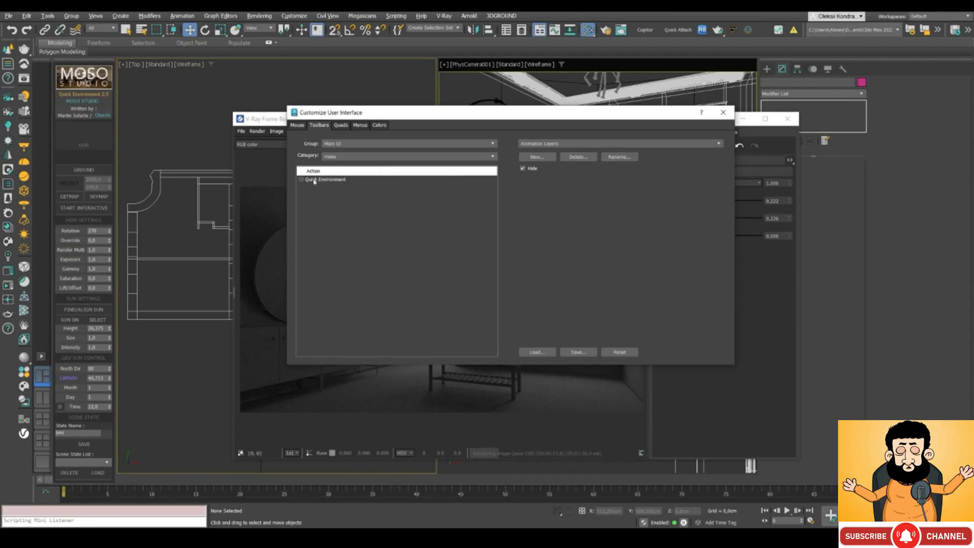
left_click(724, 112)
- Examine the environment light and sun objects that Quick Environment placed in the Top view
left_click_drag(375, 120, 477, 79)
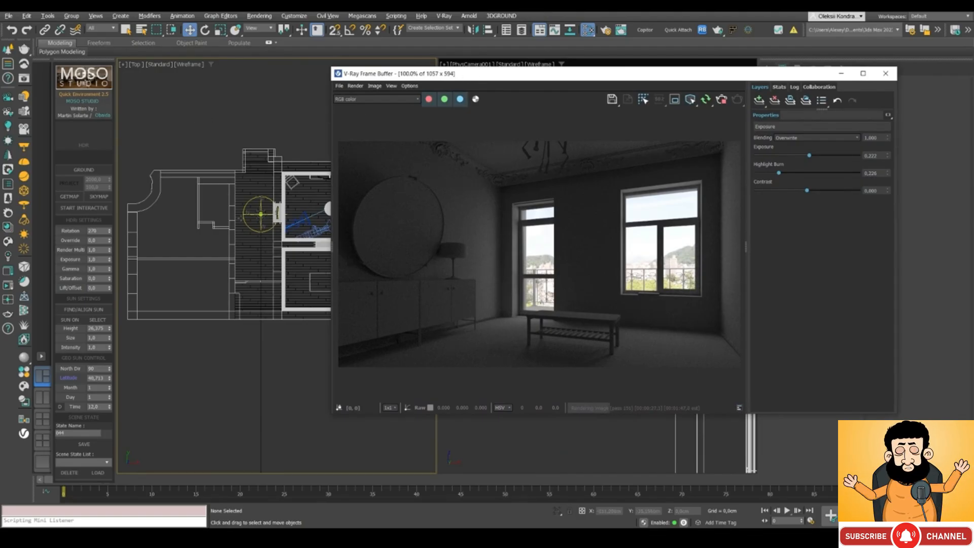
scroll(256, 202, "up", 5)
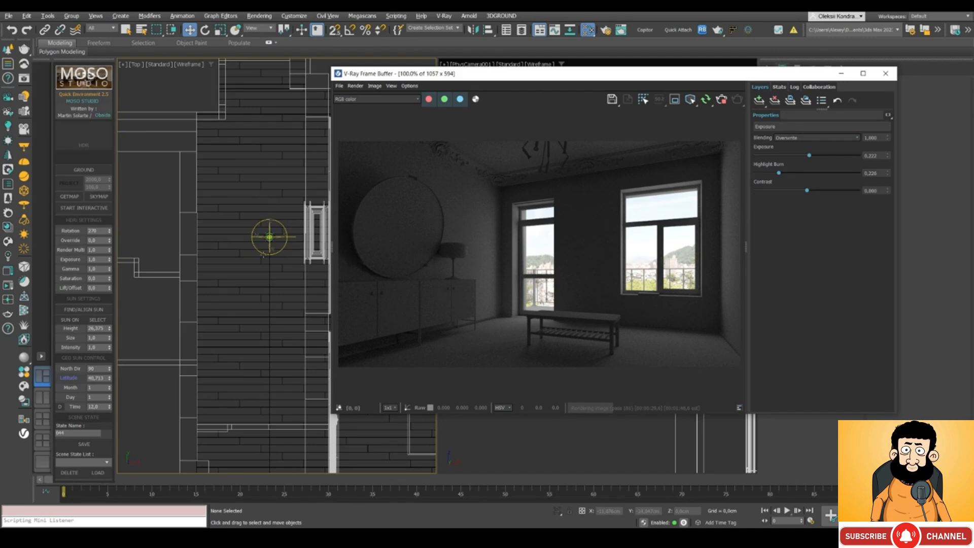
scroll(220, 328, "down", 10)
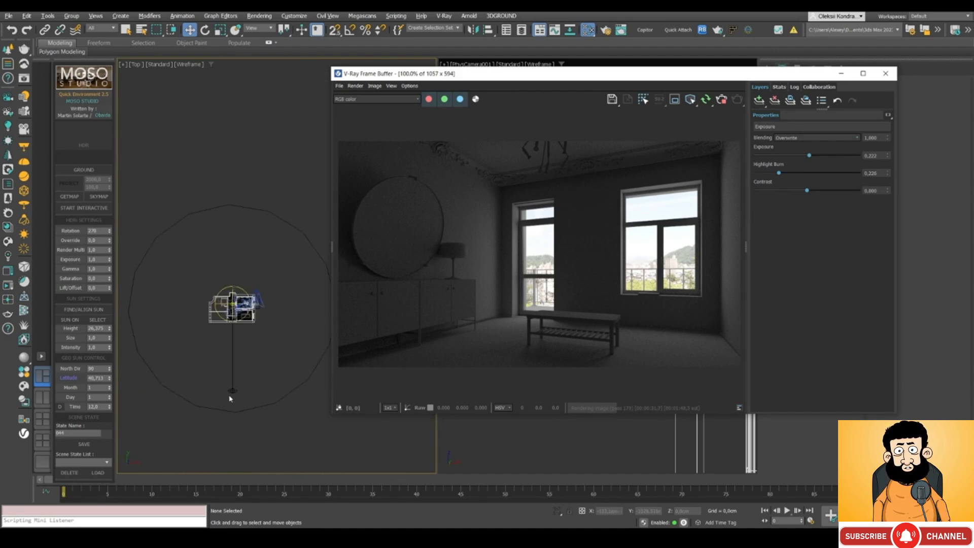
scroll(235, 307, "up", 10)
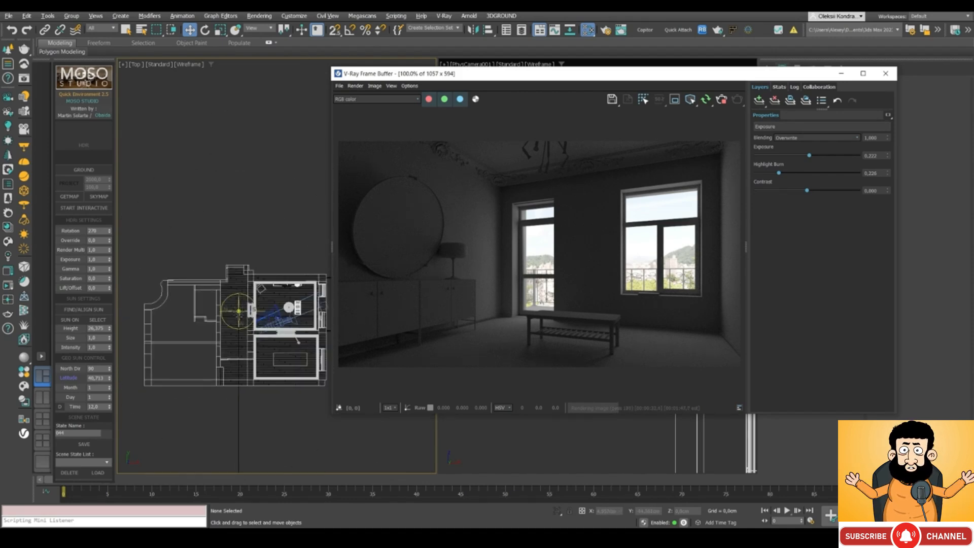
left_click_drag(453, 79, 416, 99)
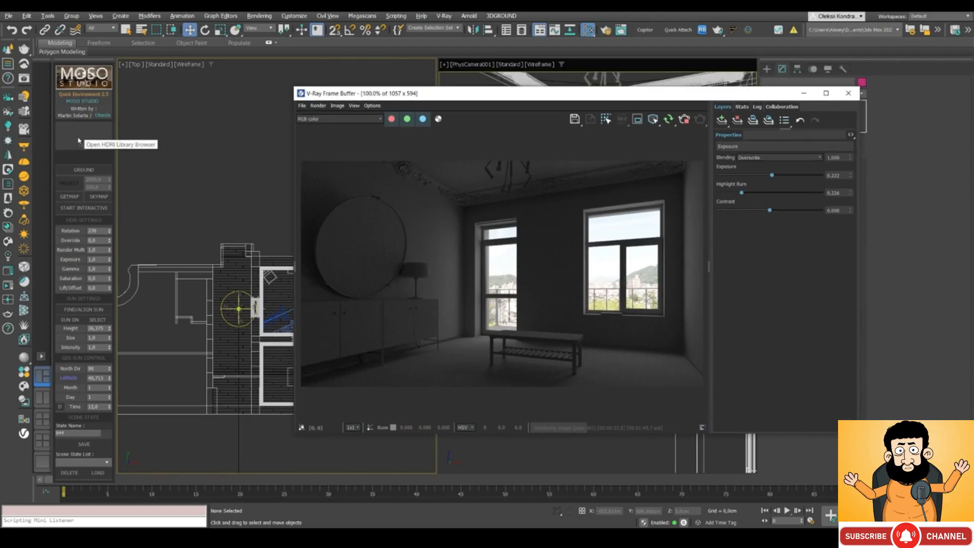
- Open the HDRI Library browser over the frame buffer and start adding a library, dismissing the preview-creation prompt
left_click(81, 141)
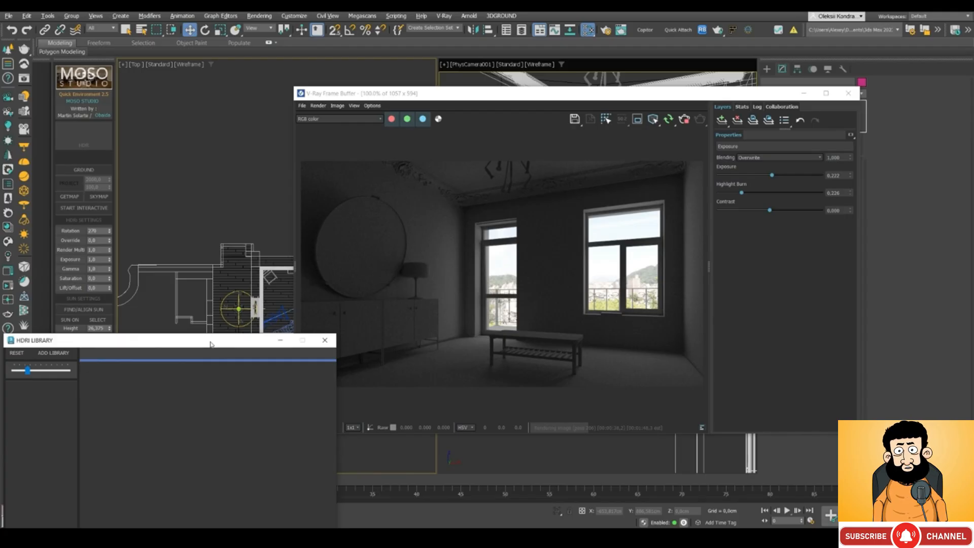
left_click_drag(211, 344, 453, 115)
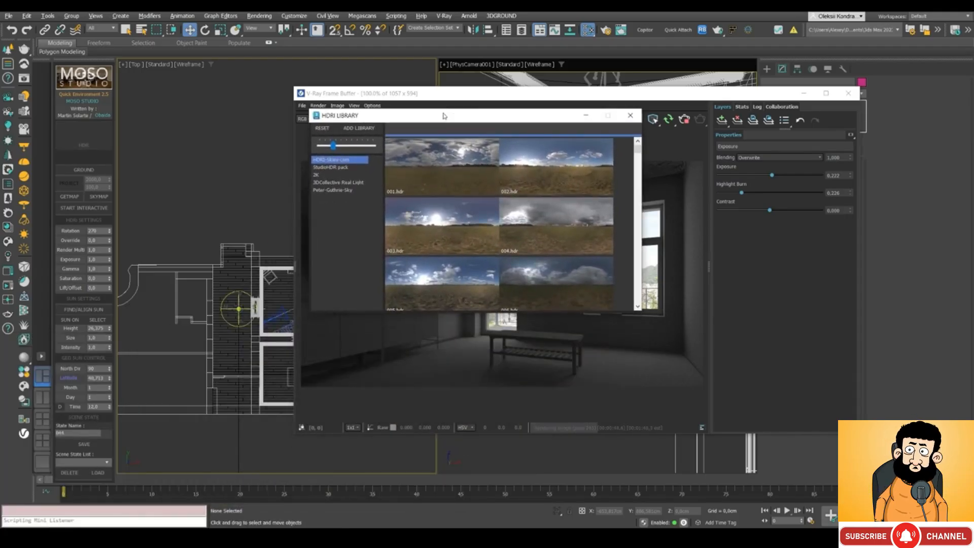
left_click(361, 129)
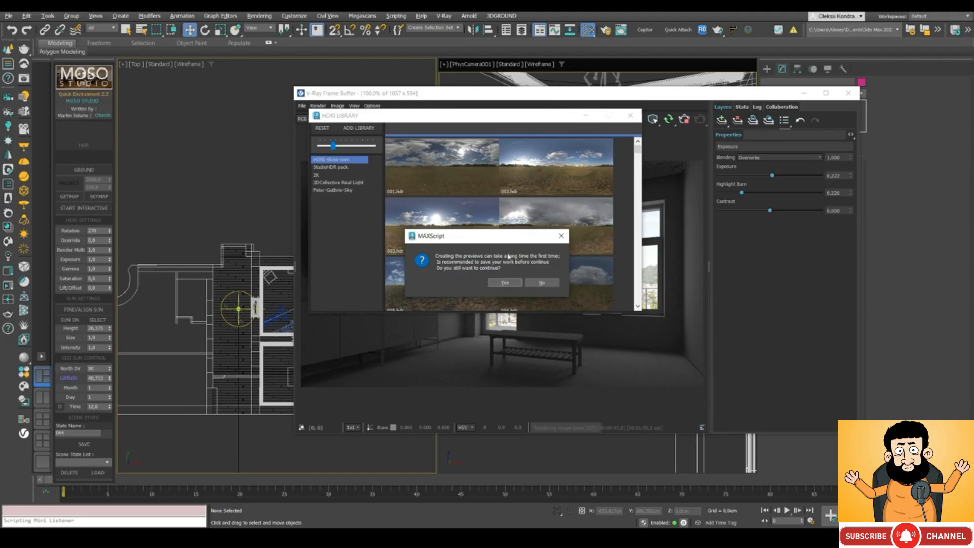
left_click(561, 237)
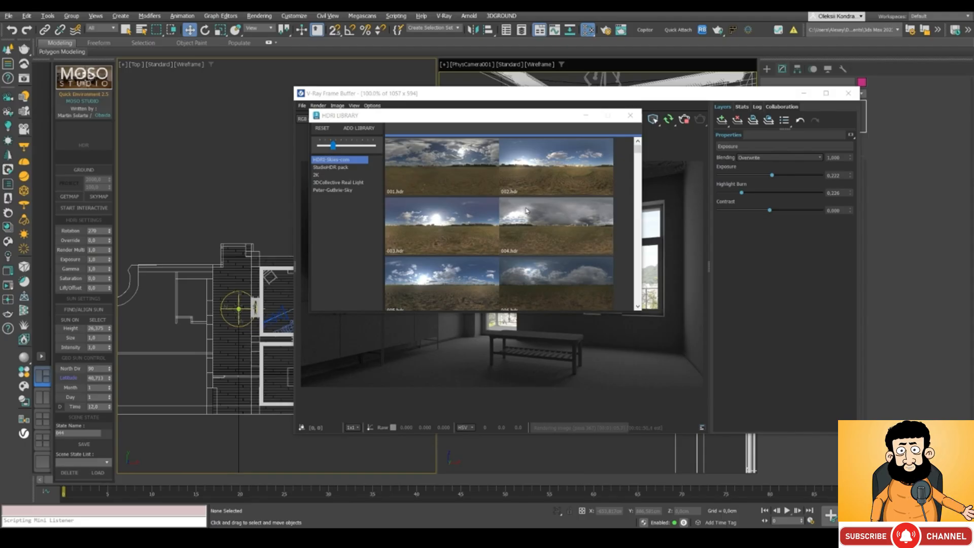
- Enlarge the HDRI Library window and browse the sky thumbnails, the StudioHDR pack and the 2K interior HDRIs
scroll(527, 211, "down", 1)
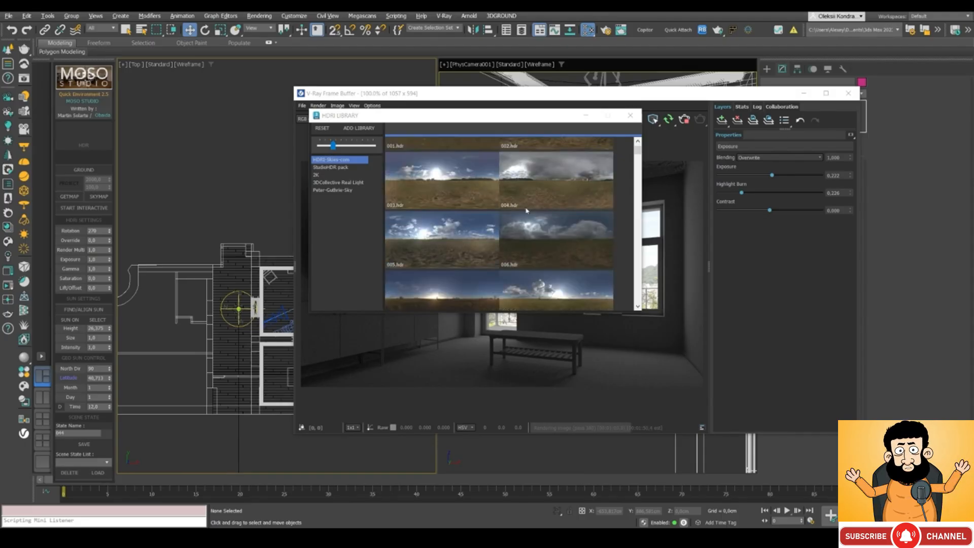
scroll(527, 211, "down", 1)
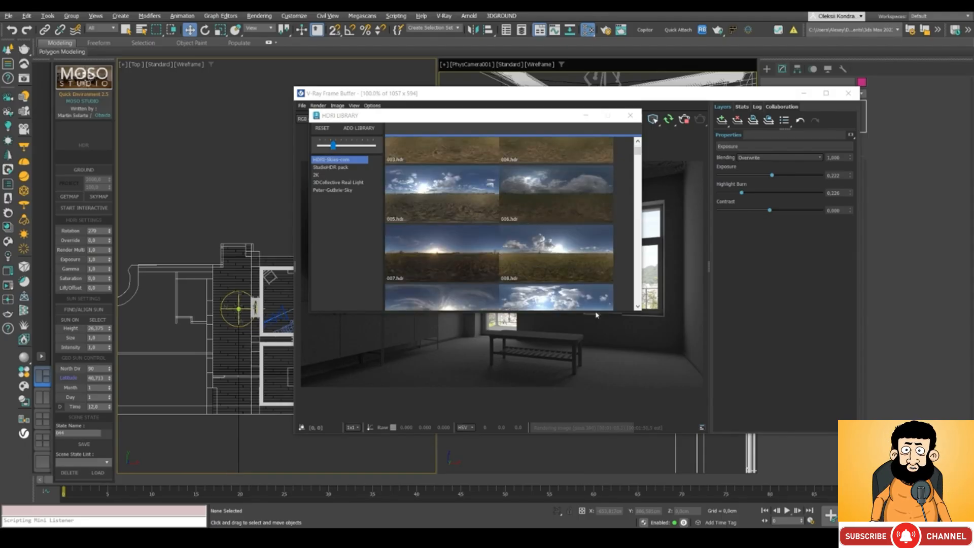
left_click_drag(599, 312, 599, 491)
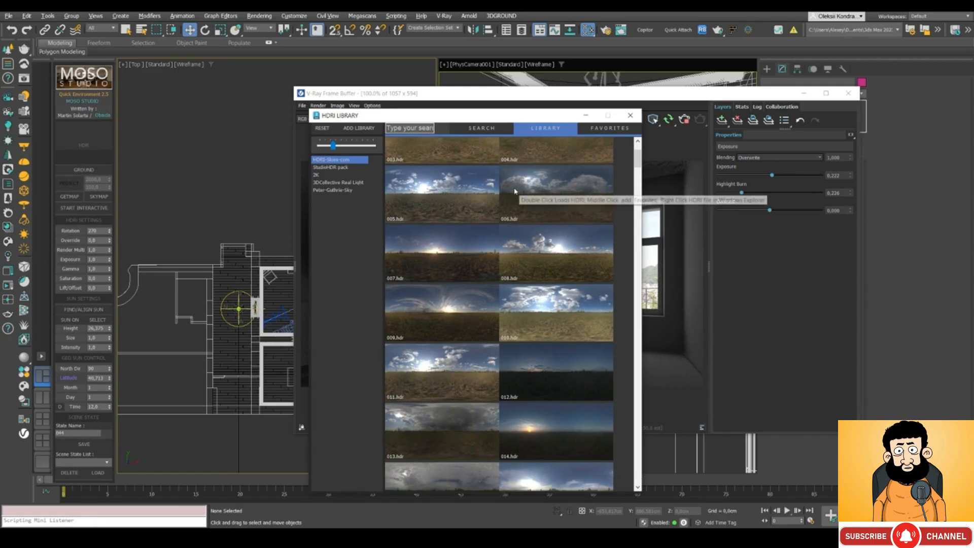
scroll(515, 191, "down", 2)
scroll(435, 277, "down", 3)
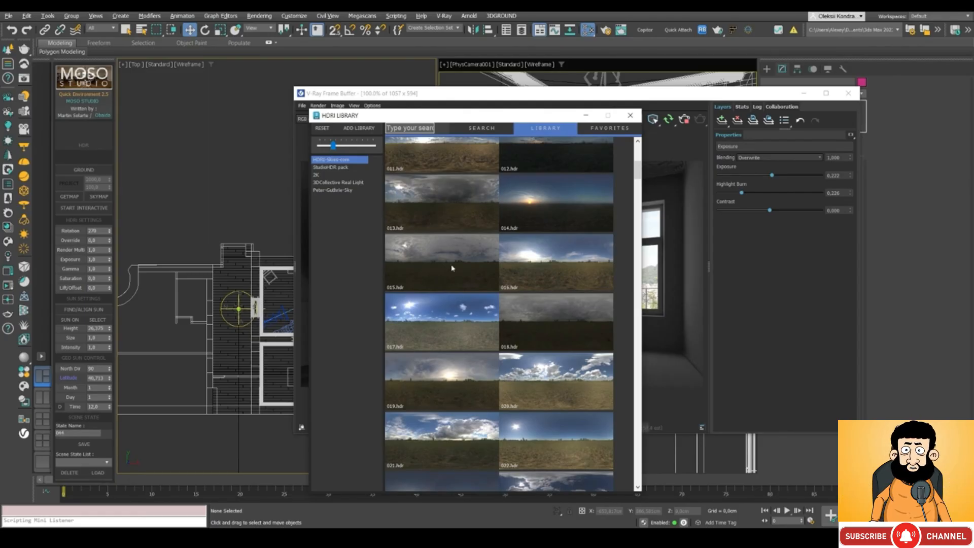
left_click(337, 167)
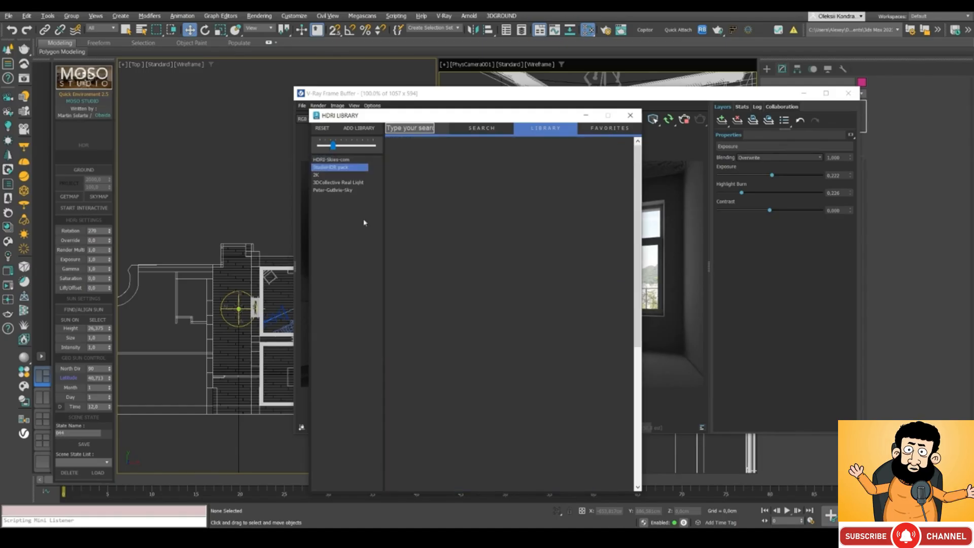
left_click(350, 174)
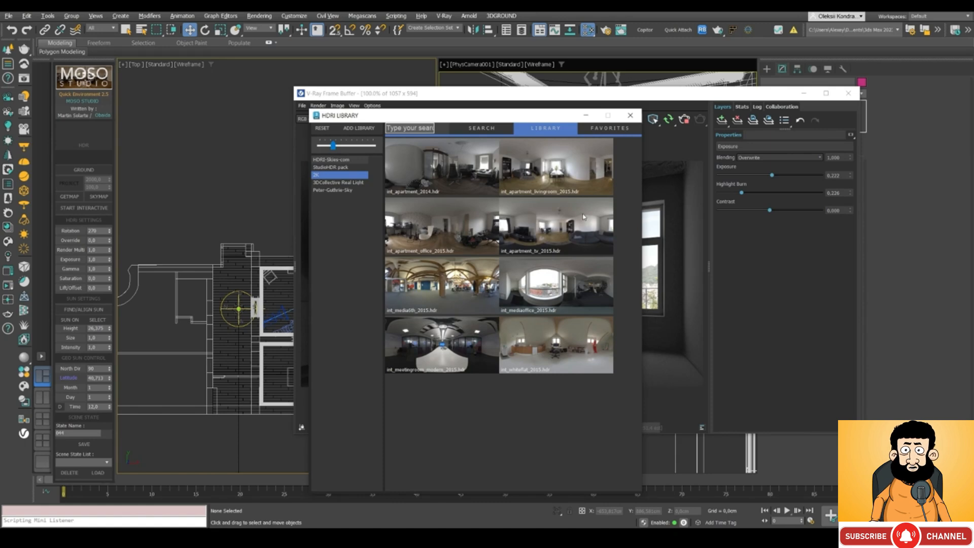
- Load the sunset sky 036.hdr from the first library, HDRI-Skies-com, as the environment
left_click(336, 160)
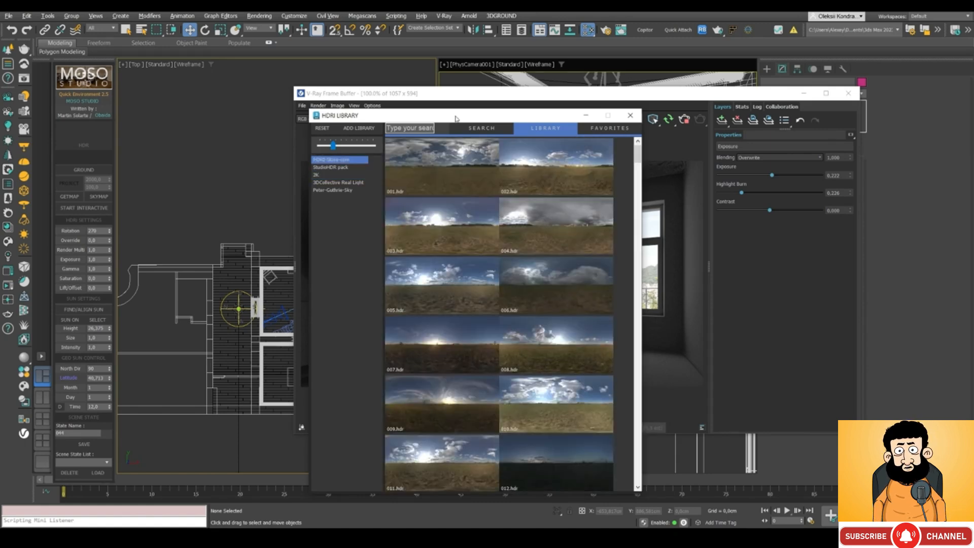
left_click_drag(455, 118, 345, 88)
scroll(425, 242, "down", 7)
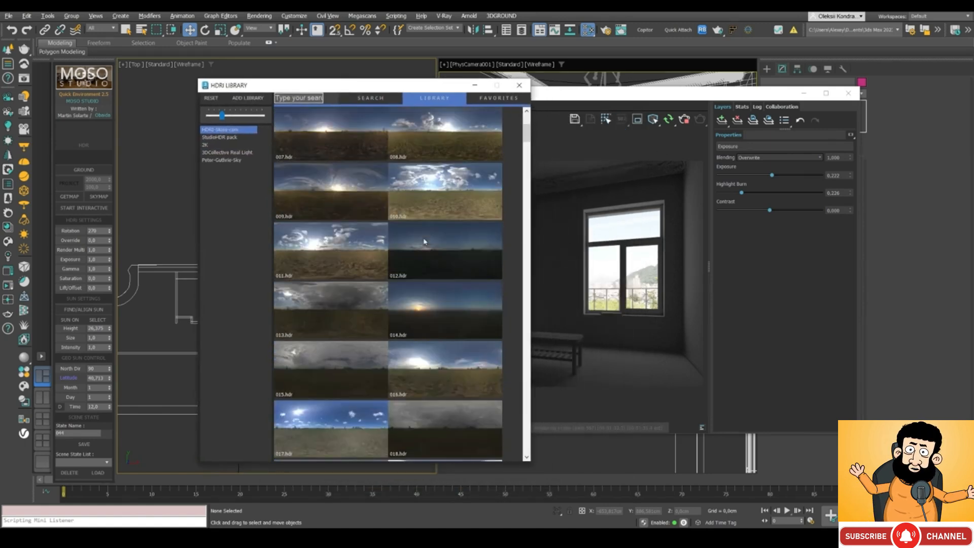
scroll(424, 242, "down", 6)
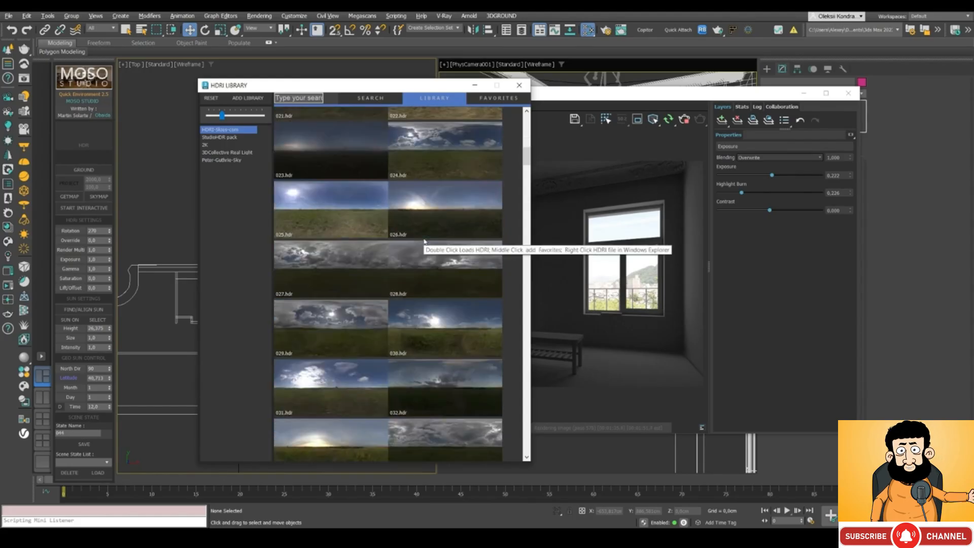
scroll(424, 242, "down", 1)
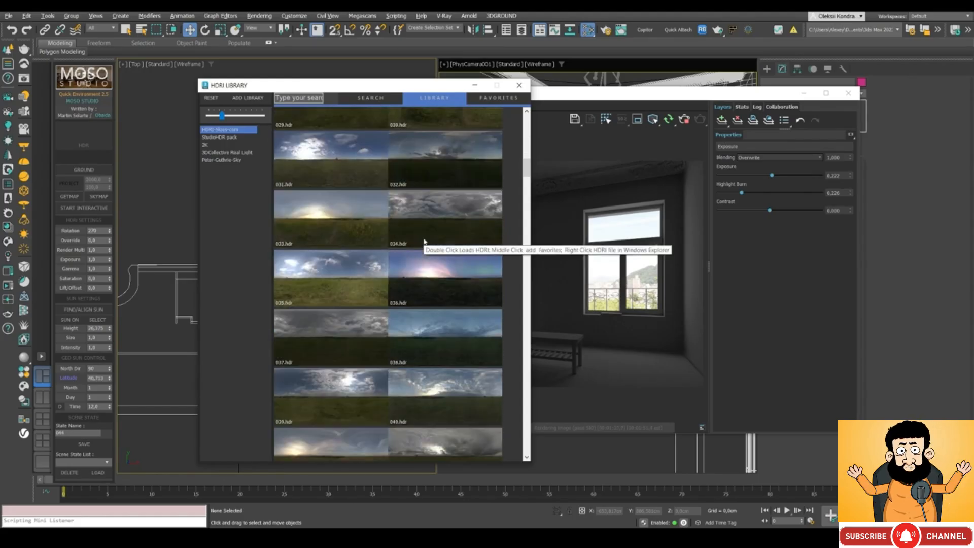
scroll(424, 242, "down", 1)
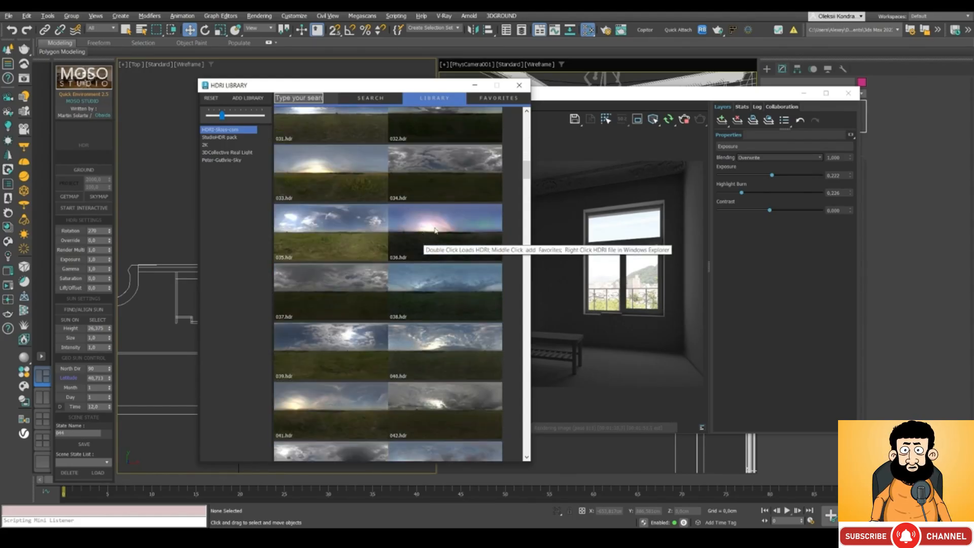
double_click(435, 230)
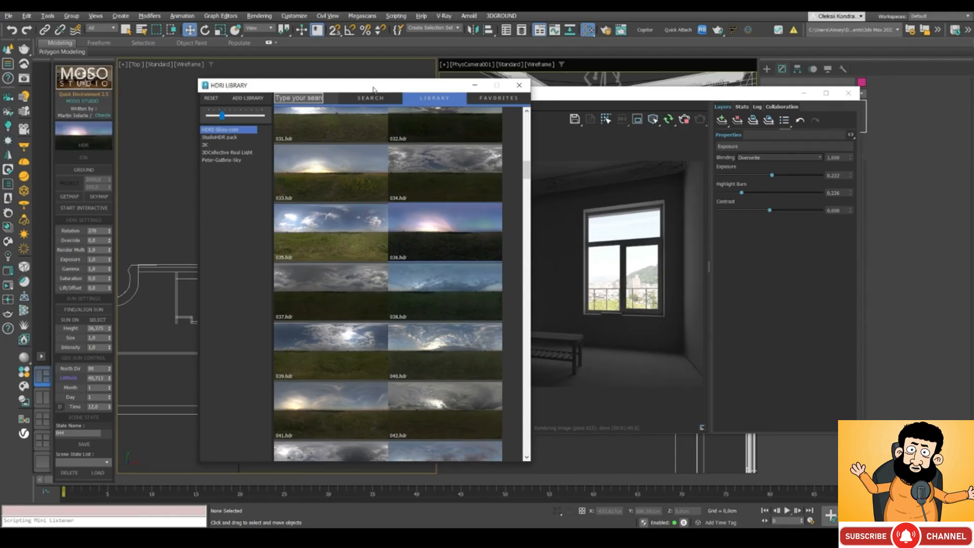
- Arrange the frame buffer and HDRI Library to expose the render, and set the HDRI Rotation to 360
mouse_move(373, 89)
left_mouse_down()
mouse_move(358, 88)
mouse_move(473, 101)
mouse_move(541, 124)
mouse_move(373, 89)
left_mouse_up()
left_click(565, 100)
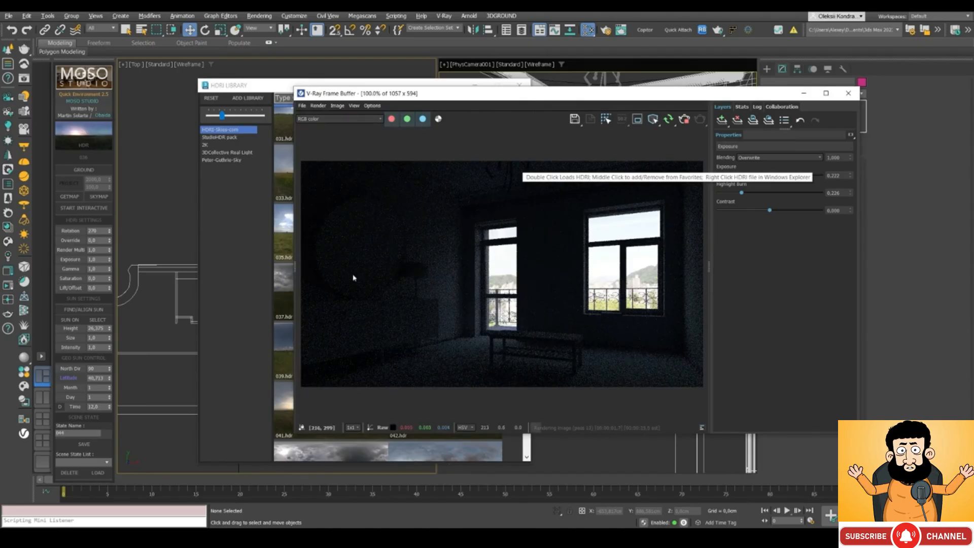
left_click_drag(279, 86, 240, 381)
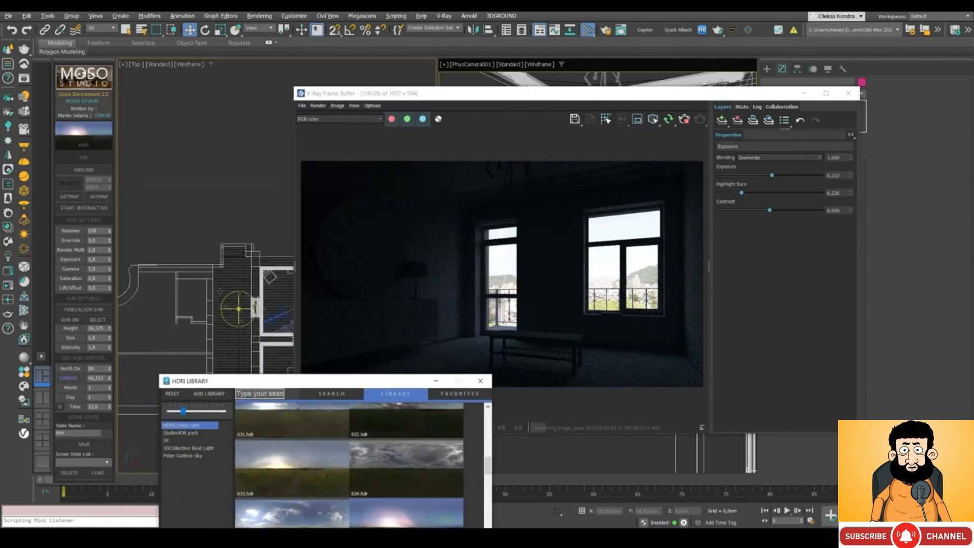
left_click_drag(456, 100, 472, 66)
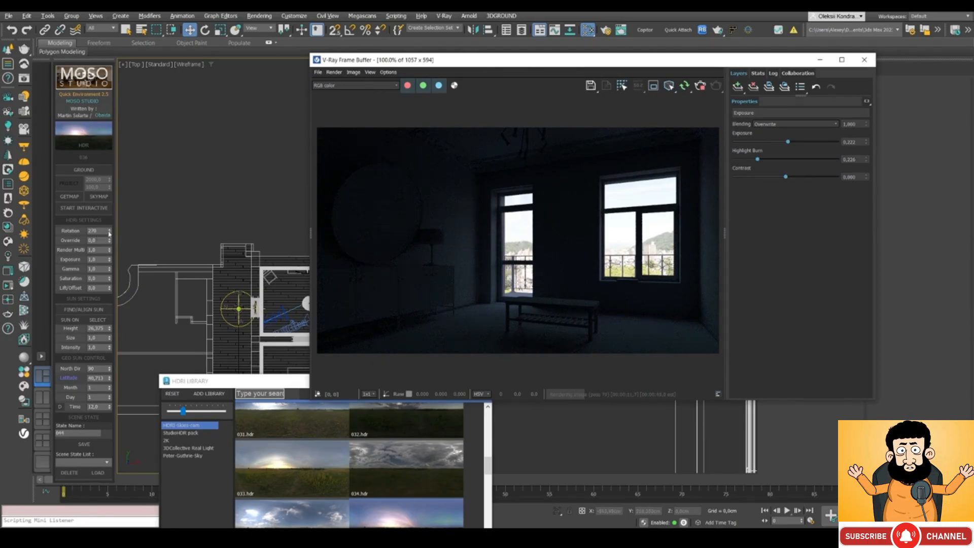
left_click_drag(109, 233, 109, 198)
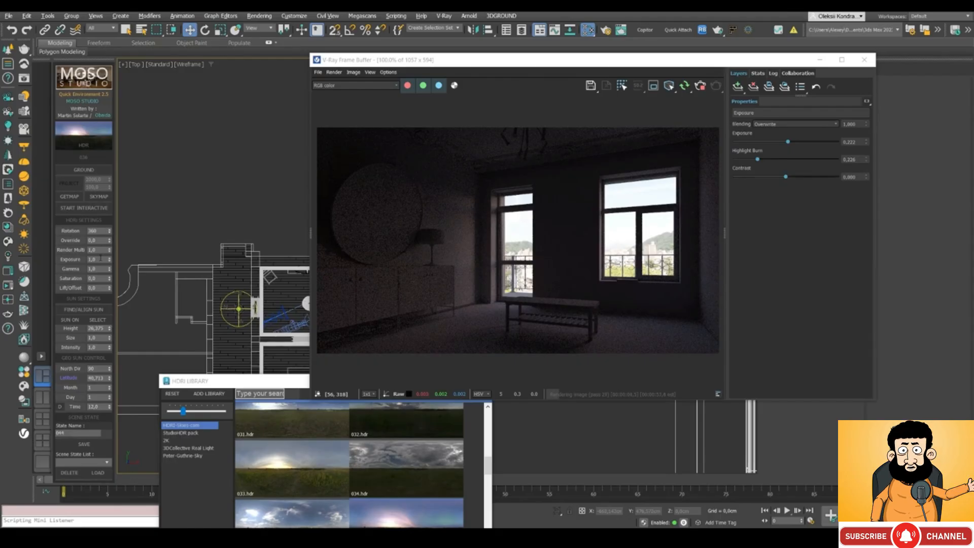
- Set the HDRI Exposure in the Quick Environment settings to 10
left_click_drag(109, 263, 76, 259)
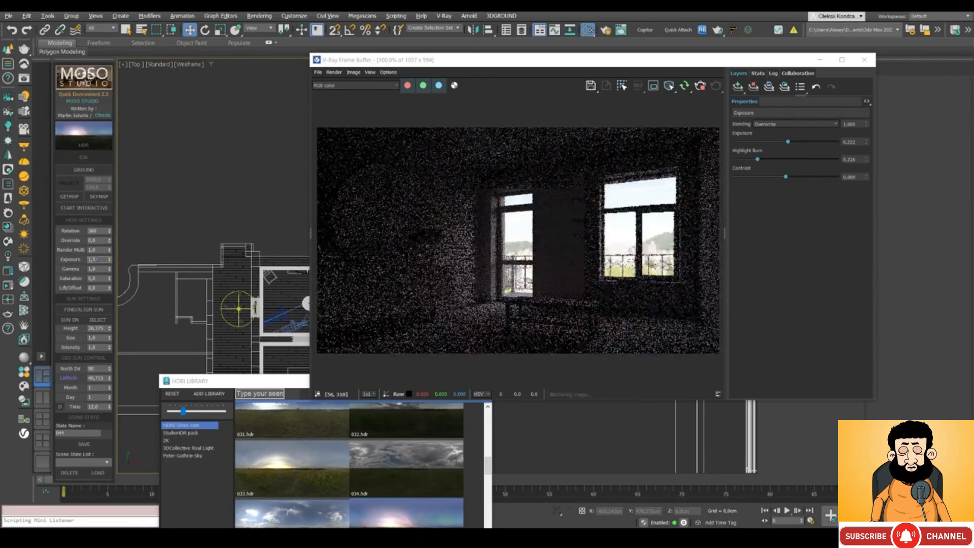
type("10")
key("Return")
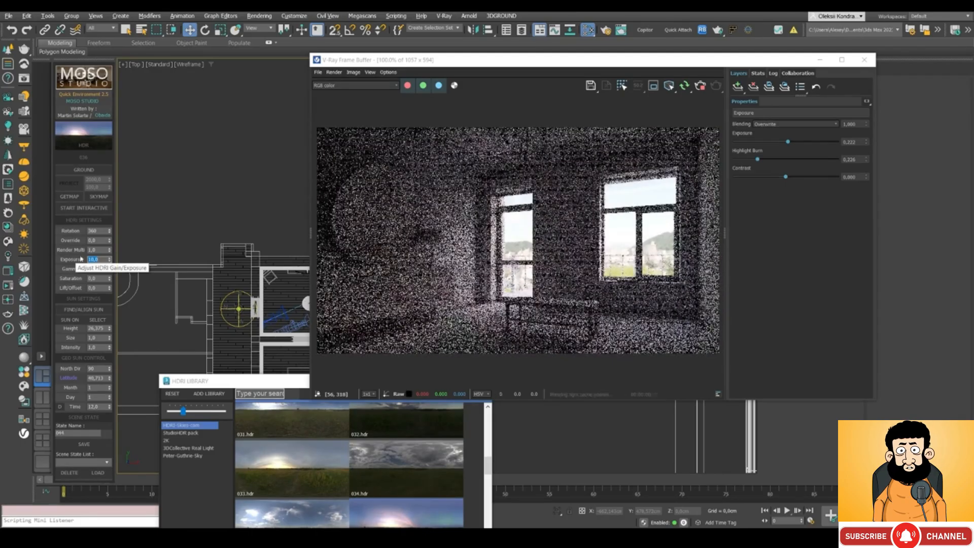
- Load the cloudy sky 047.hdr from the HDRI Library as the environment and move the frame buffer to expose the whole render
left_click(446, 256)
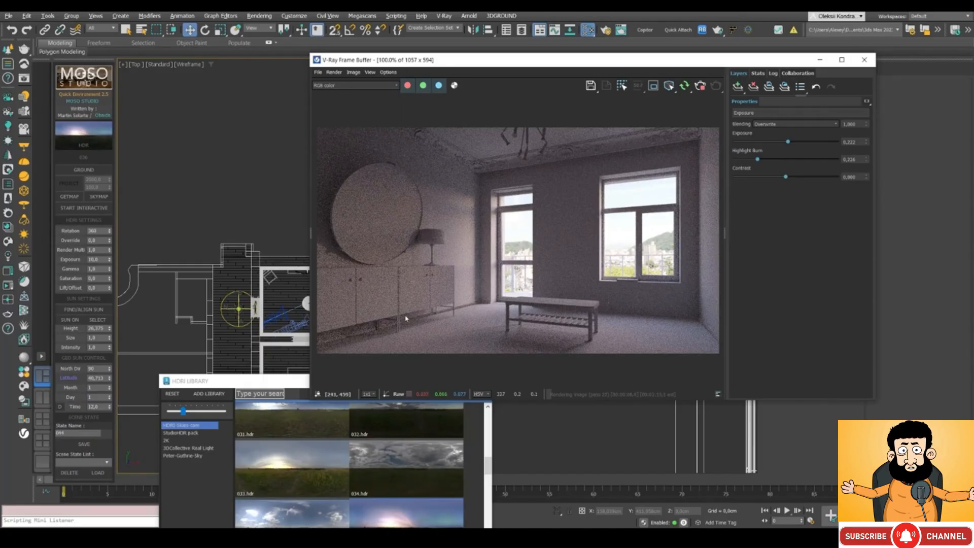
left_click_drag(273, 378, 304, 146)
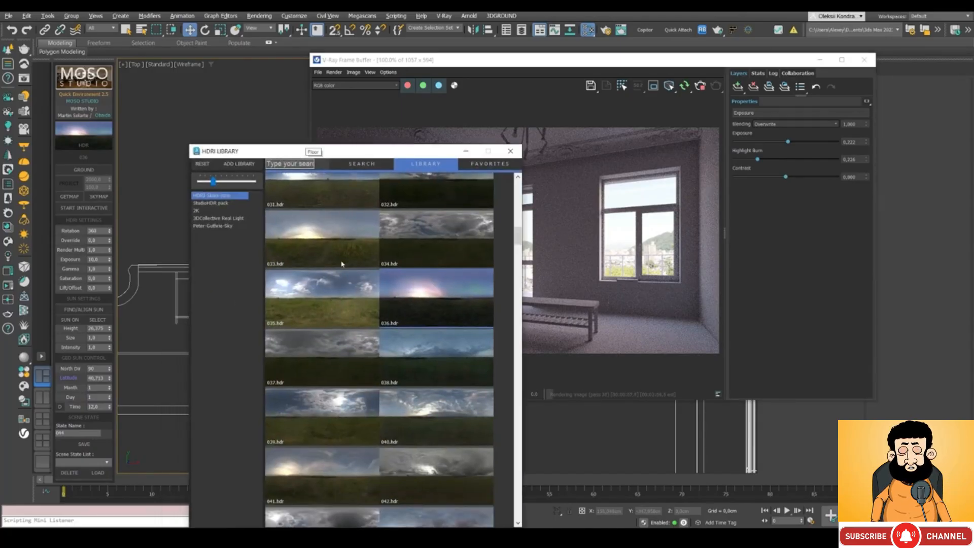
scroll(412, 294, "down", 3)
scroll(411, 294, "down", 2)
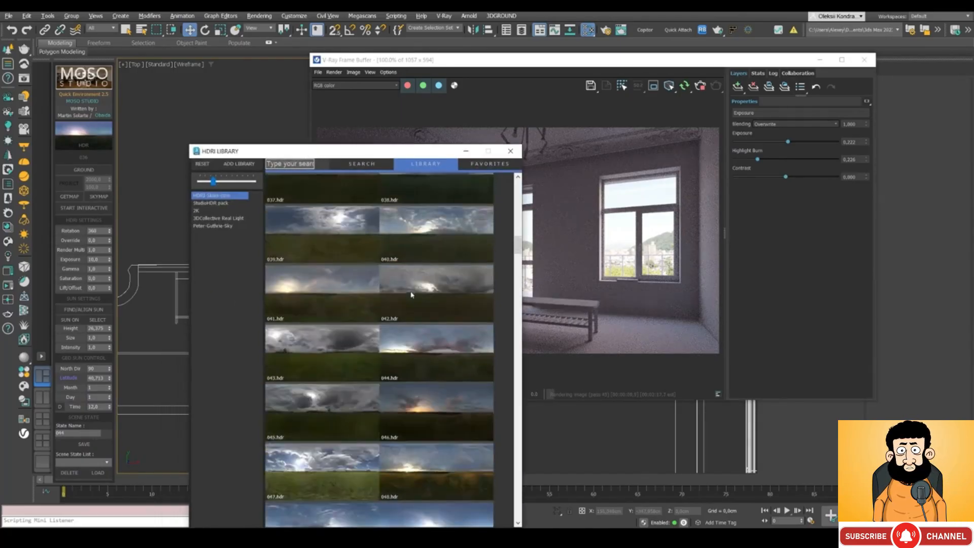
double_click(305, 472)
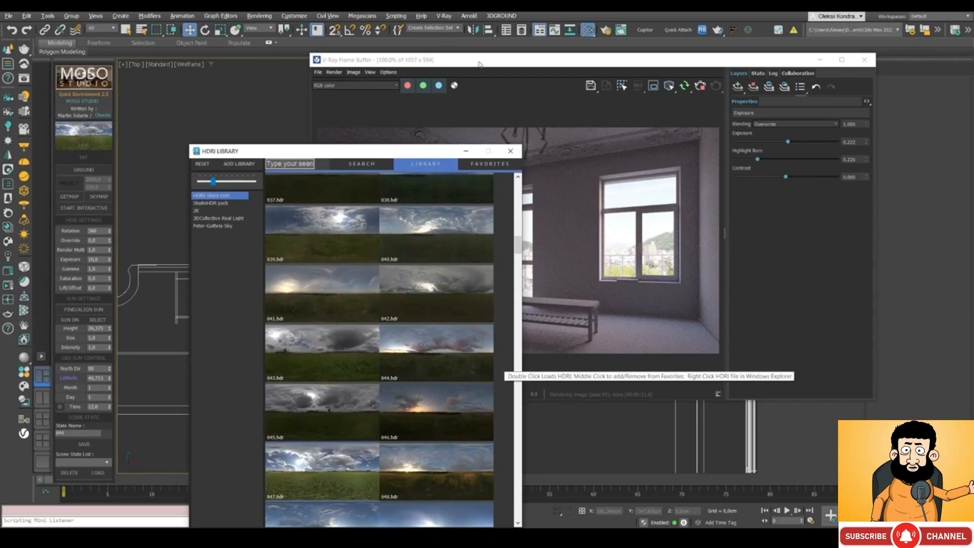
left_click_drag(479, 65, 518, 66)
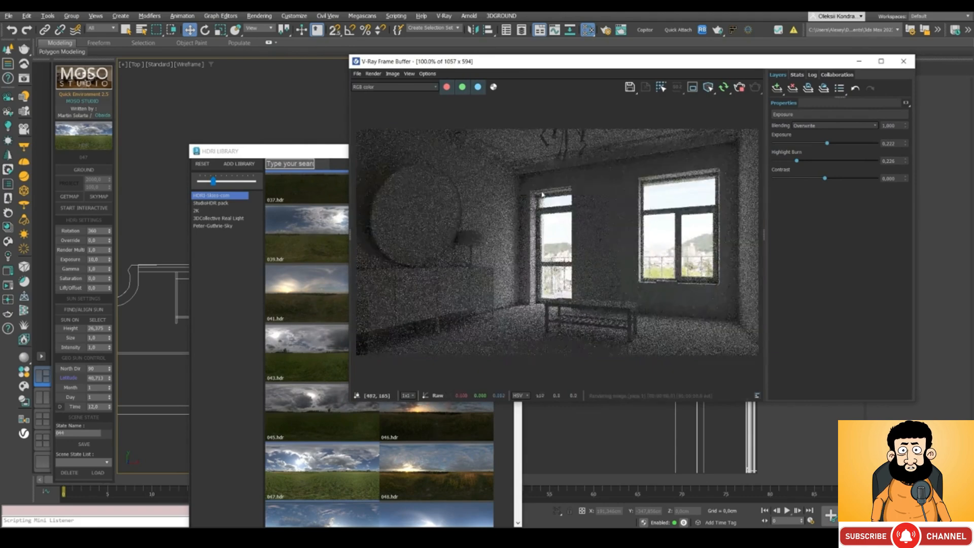
- Set the HDRI Rotation to 64 and the Gamma to 0.8 in the Quick Environment settings
left_click_drag(103, 232, 114, 205)
right_click(110, 231)
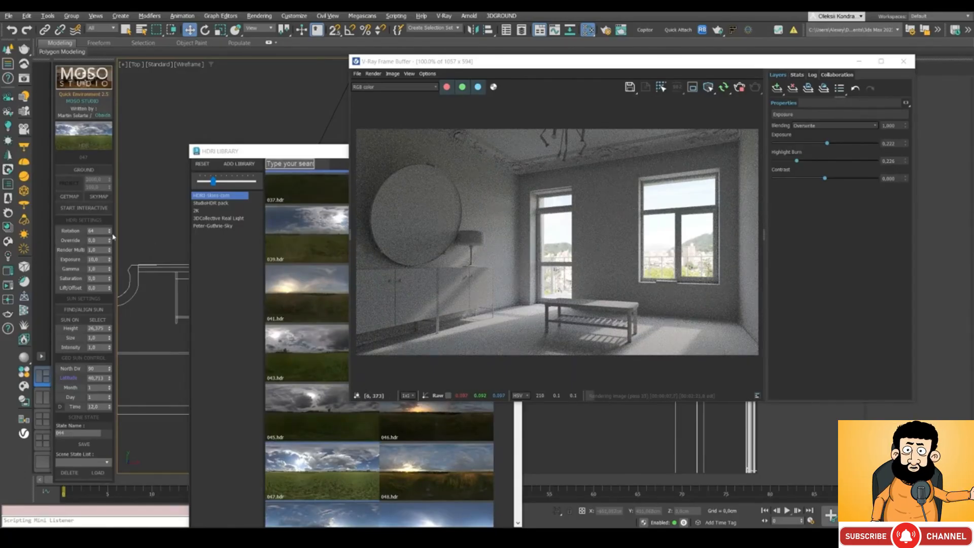
double_click(91, 269)
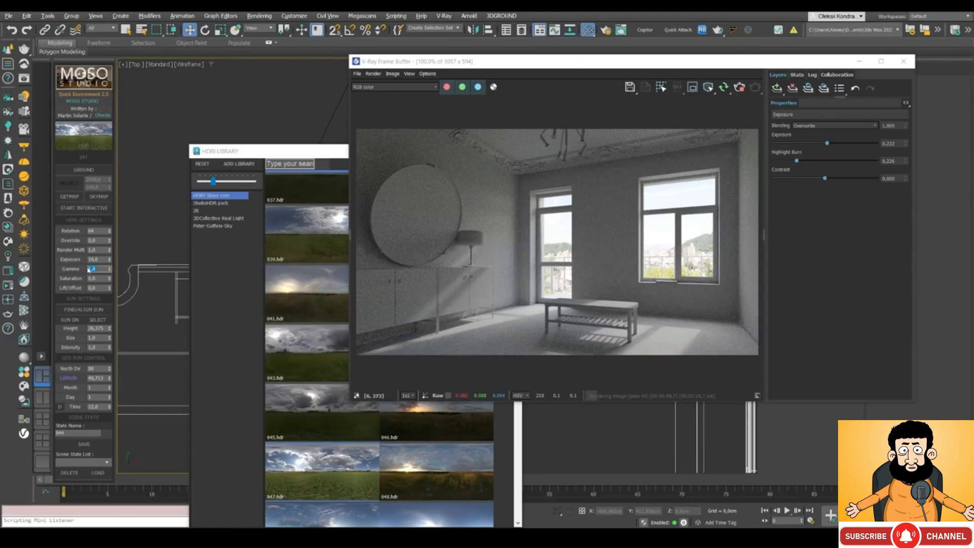
type("0,8")
key("Return")
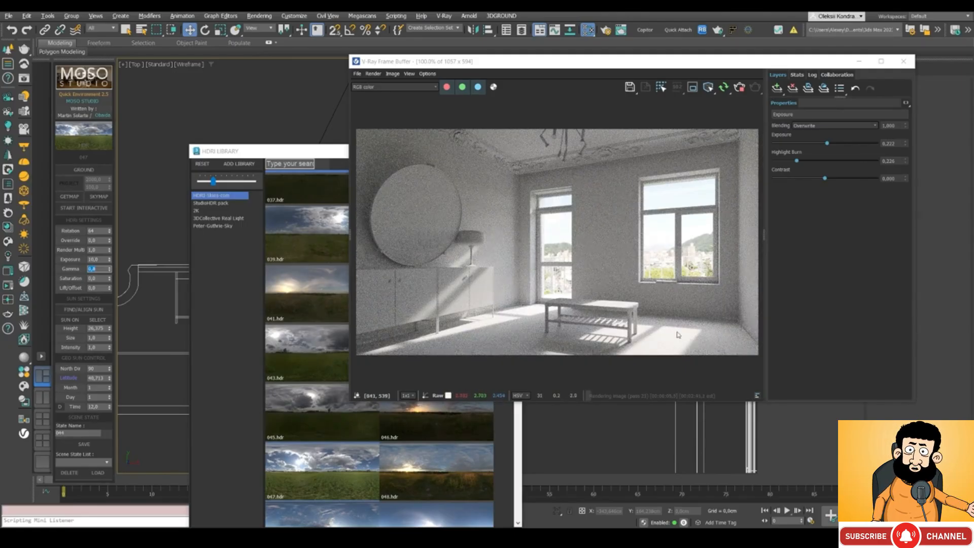
- Close the HDRI Library and reposition the frame buffer beside the top view
left_click(345, 173)
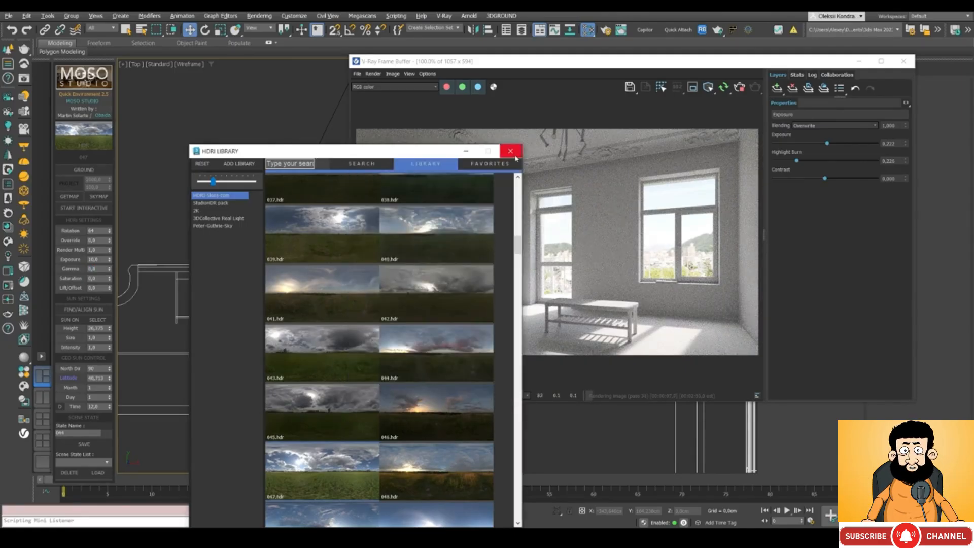
left_click(511, 155)
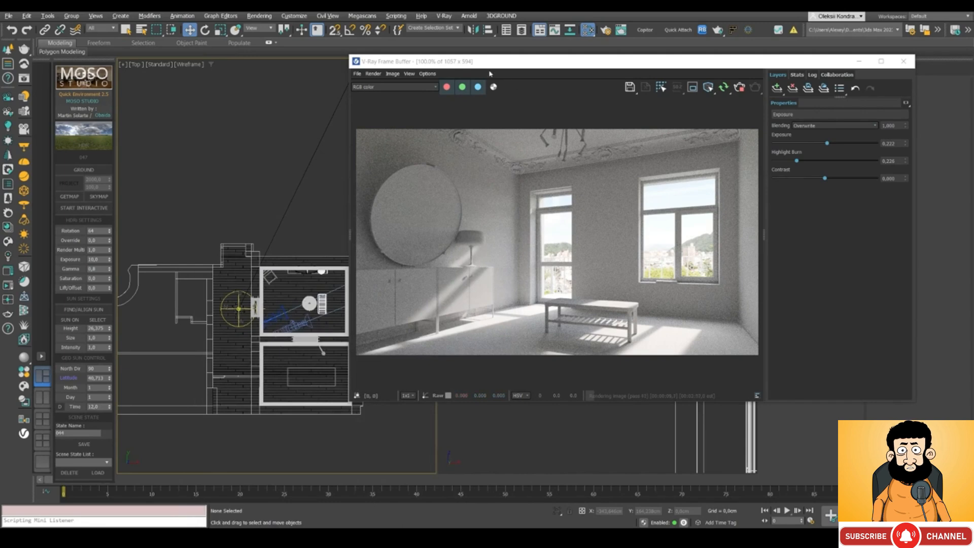
left_click_drag(482, 70, 454, 65)
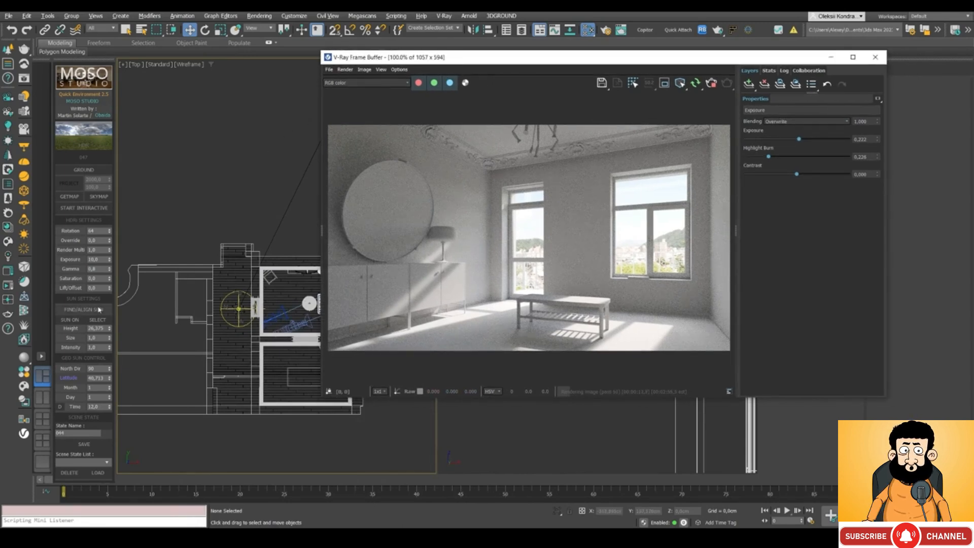
- Find and align the sun with the HDRI, and set the HDRI Rotation to 344
scroll(145, 278, "down", 3)
middle_click_drag(196, 219, 169, 296)
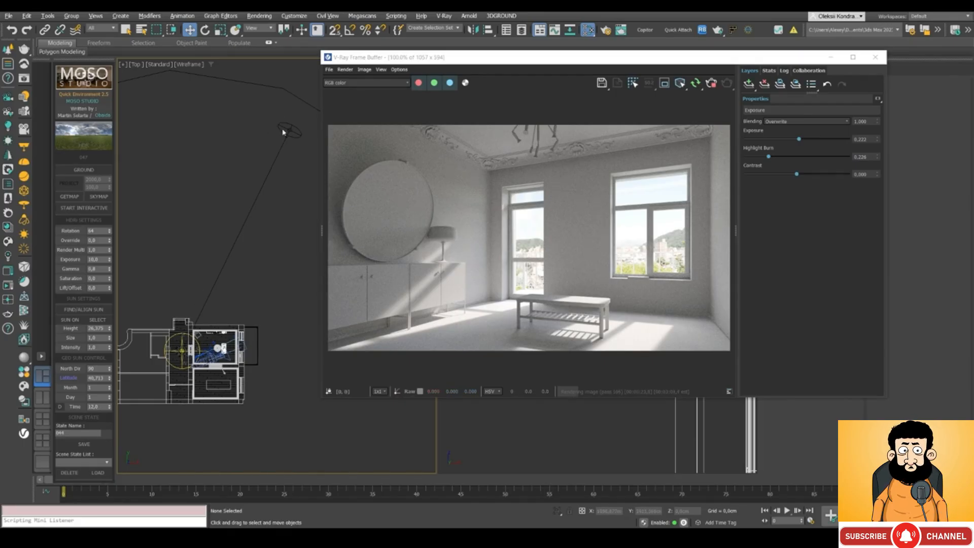
left_click(84, 309)
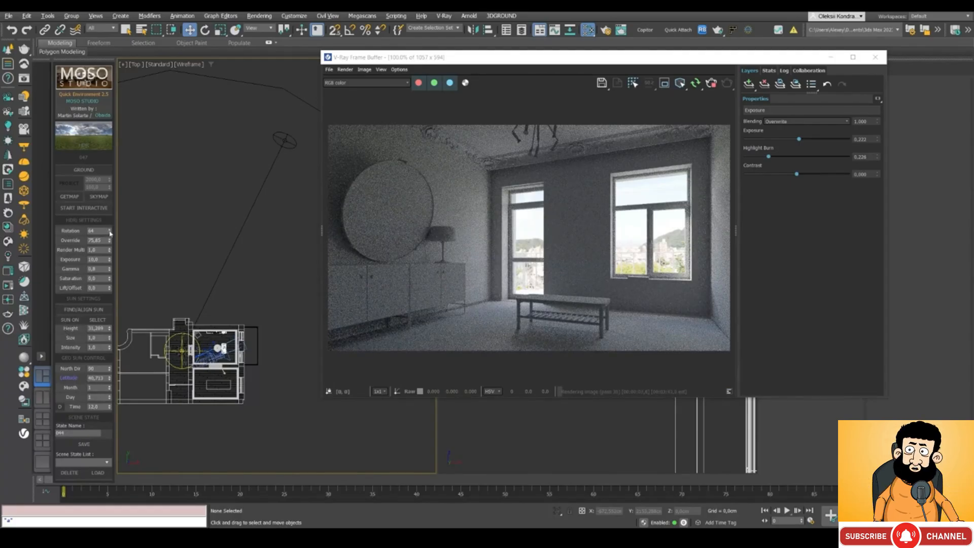
left_click_drag(109, 232, 101, 124)
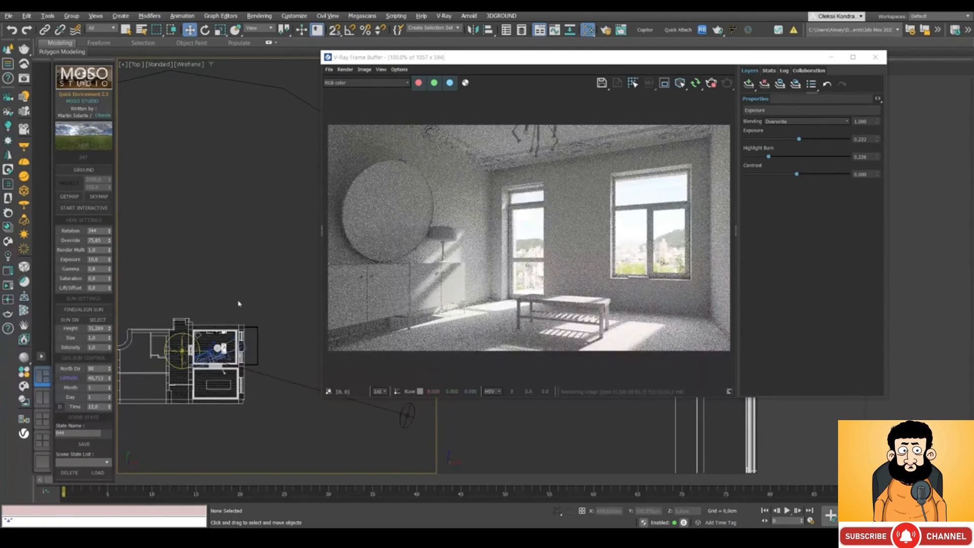
- Select the aligned V-Ray sun in the top view and enable it in its sun parameters
left_click(404, 421)
left_click_drag(508, 56, 348, 54)
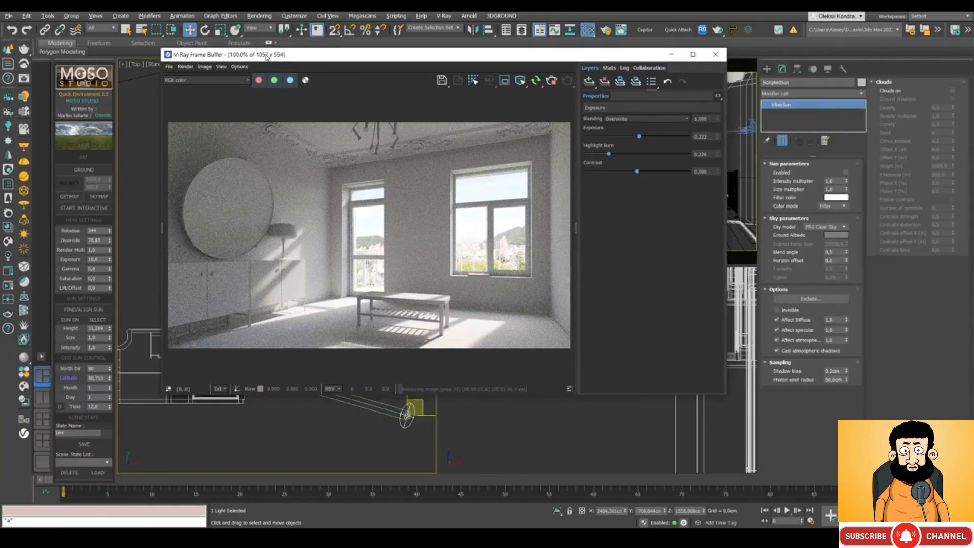
left_click(846, 173)
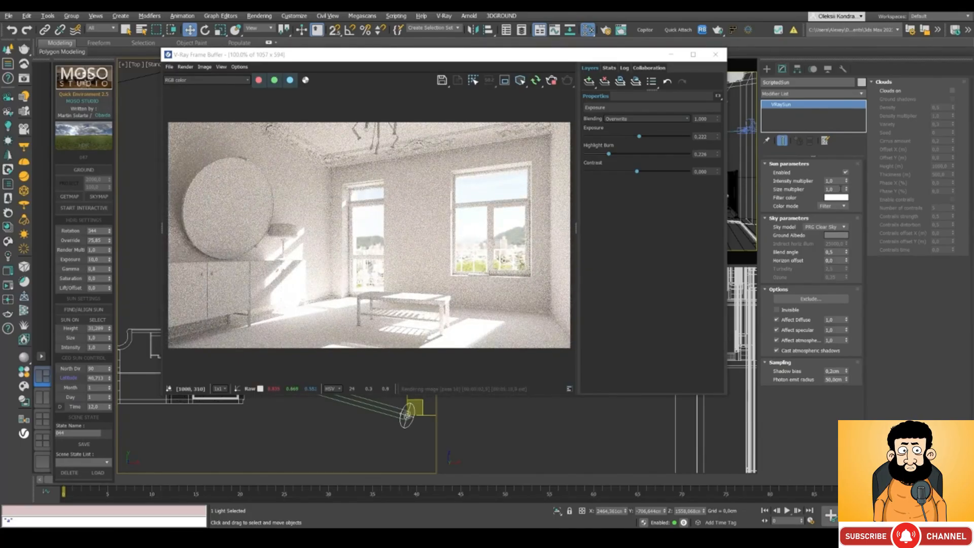
- Set the V-Ray sun's size multiplier to 32 and its intensity multiplier to 0.3
type("32")
key("Return")
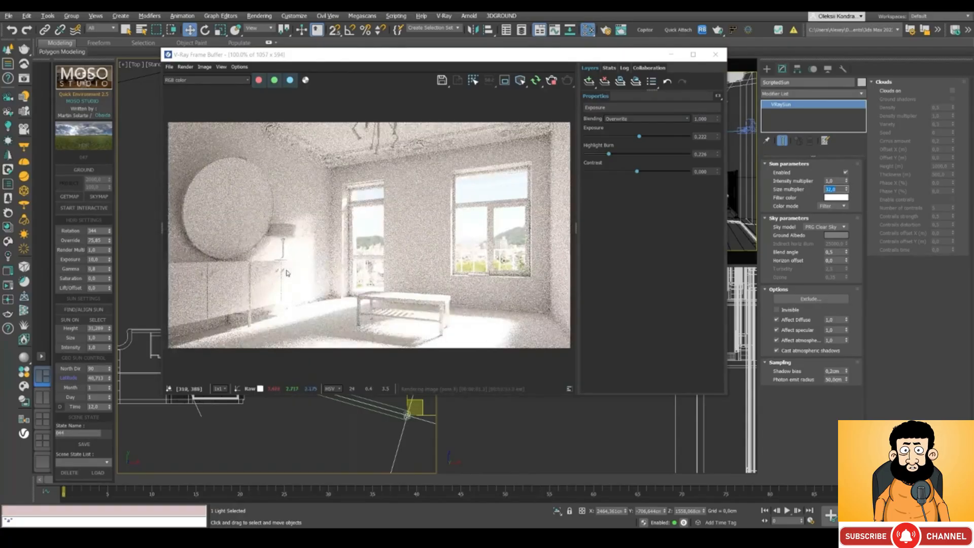
double_click(835, 180)
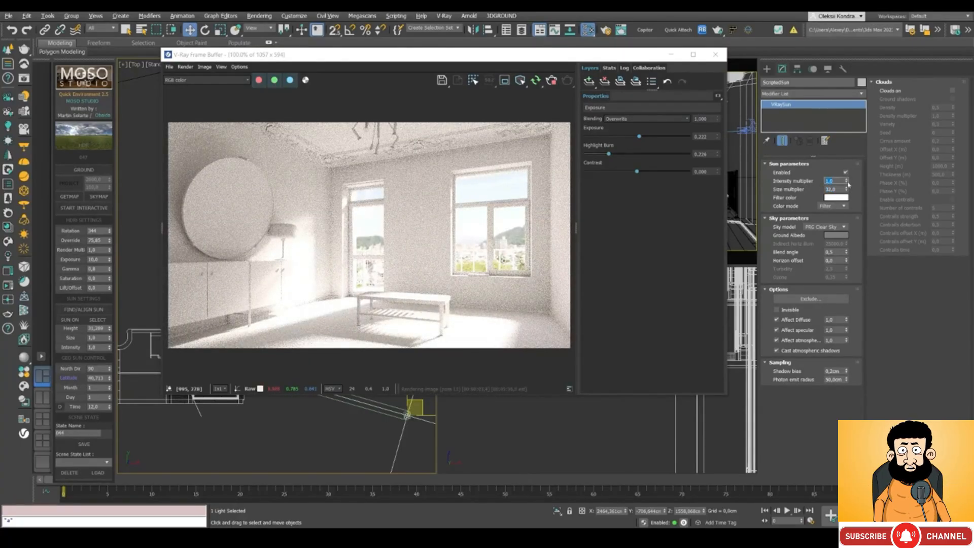
type("0,3")
key("Return")
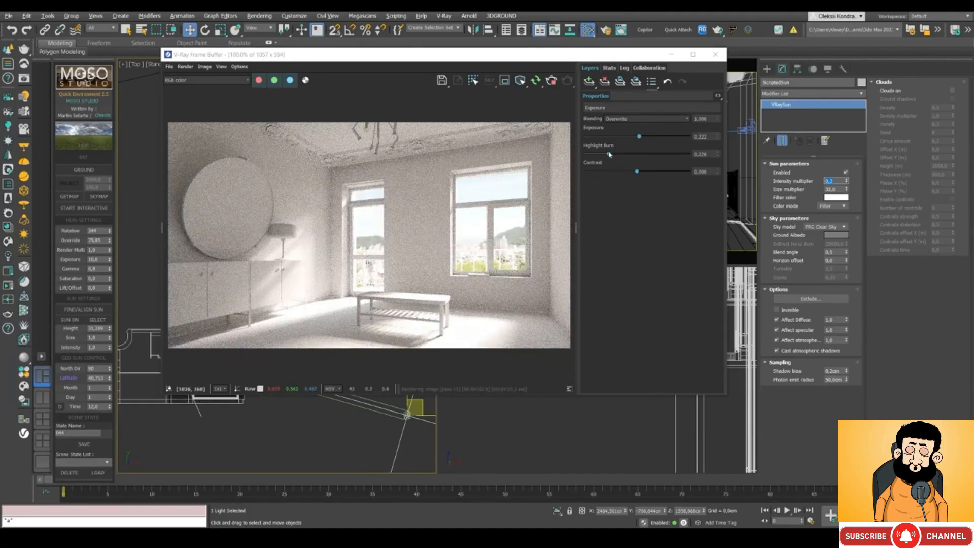
- Lower the frame buffer's Highlight Burn to 0.033, deselect the sun and move the frame buffer clear of the floor plan
left_click_drag(609, 154, 589, 154)
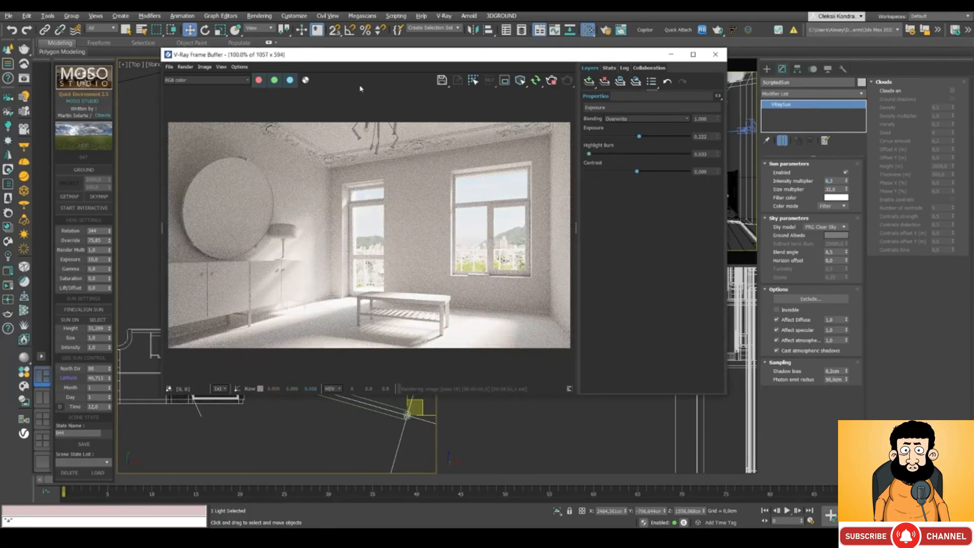
left_click_drag(342, 62, 542, 47)
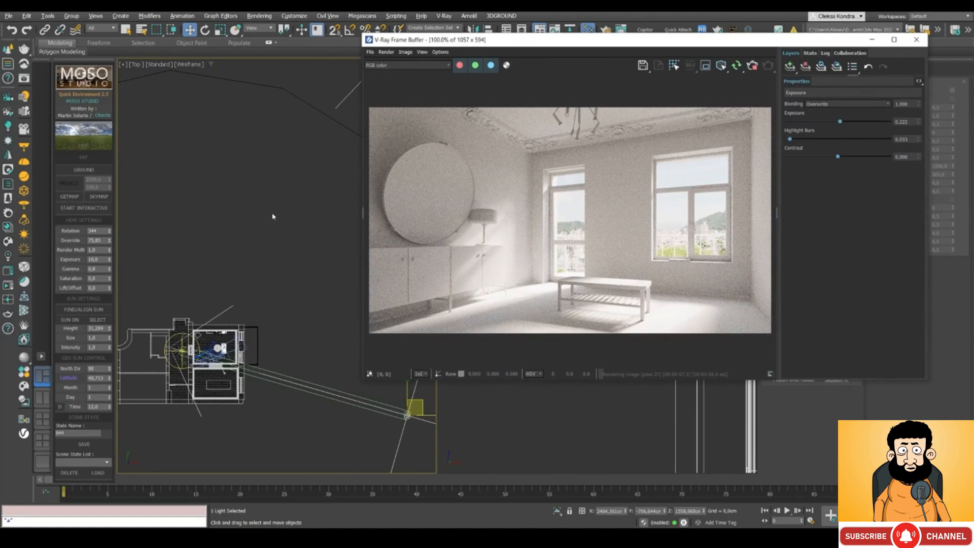
scroll(273, 217, "down", 2)
left_click(229, 225)
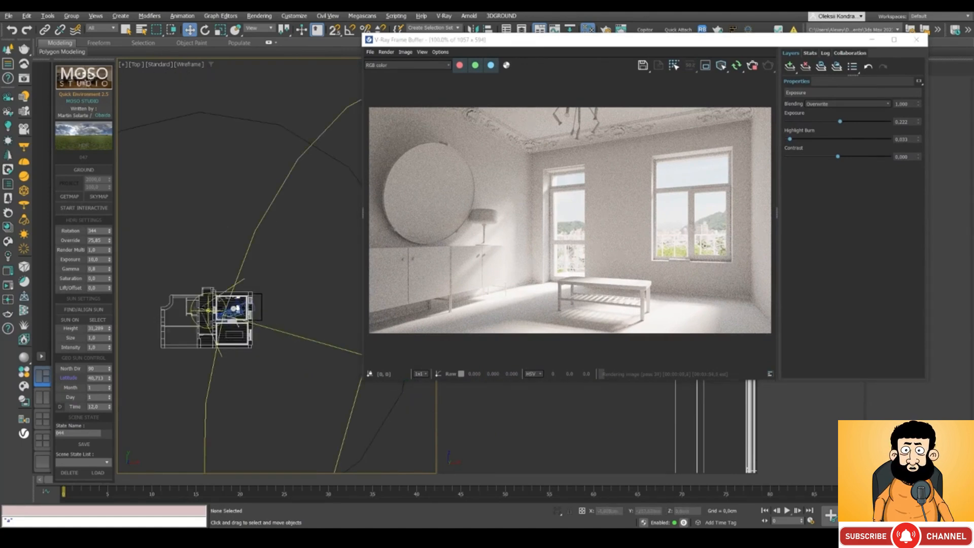
scroll(208, 311, "up", 3)
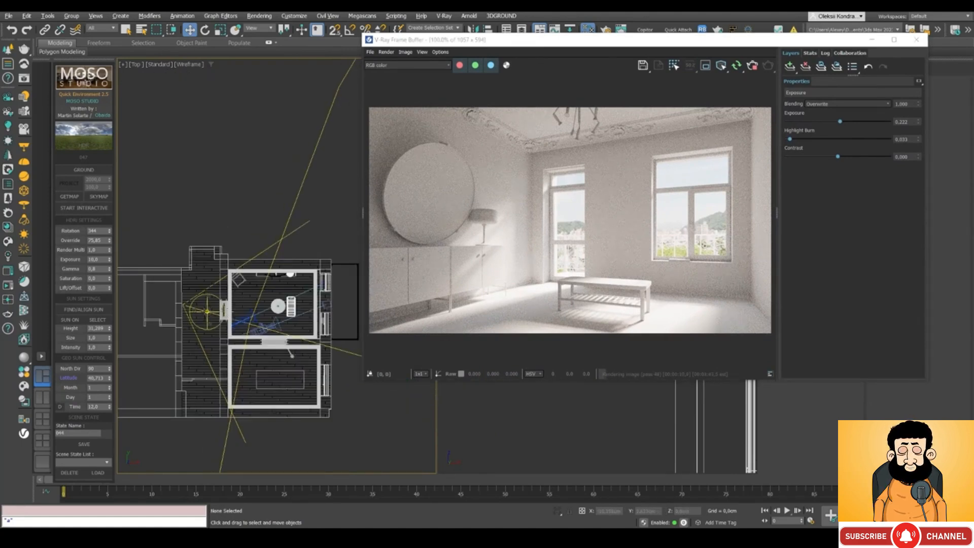
scroll(201, 321, "up", 2)
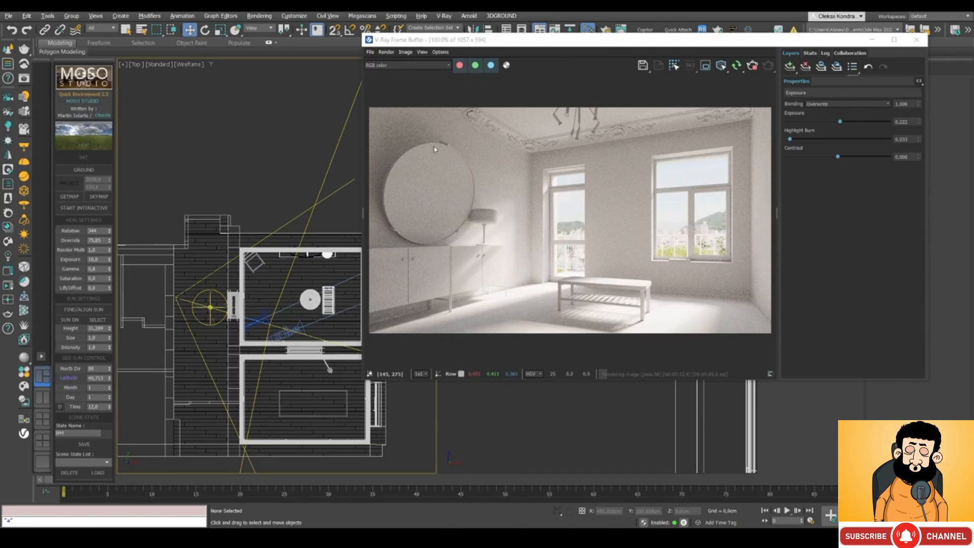
left_click_drag(444, 42, 472, 23)
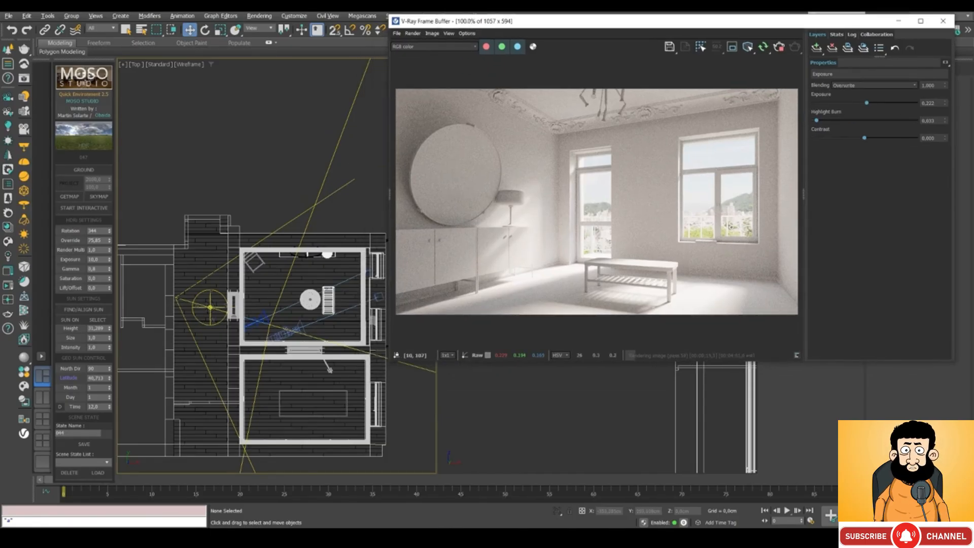
- Open the Slate Material Editor, select the dome light in the top view and arrange the windows to expose its parameters
key("m")
left_click_drag(296, 83, 631, 289)
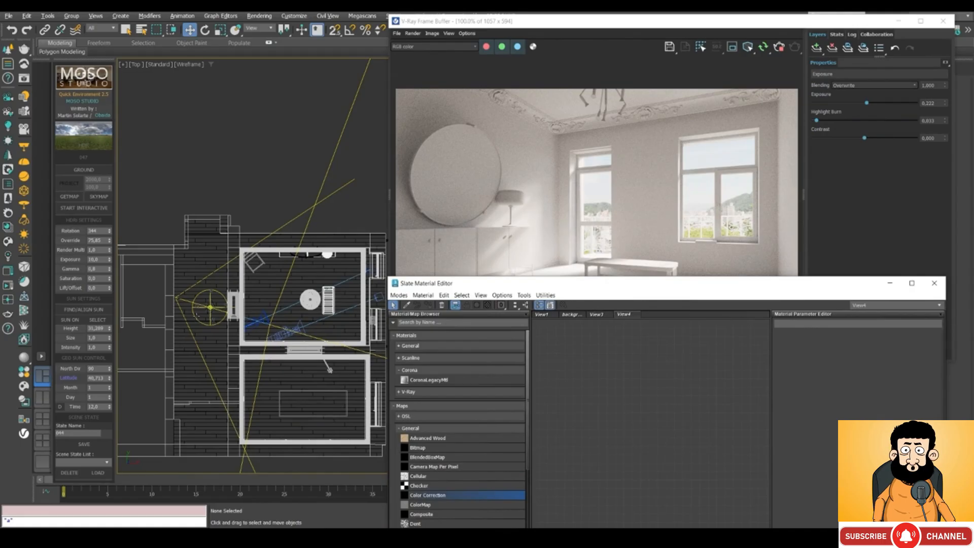
left_click(197, 315)
scroll(195, 315, "up", 6)
left_click_drag(477, 285, 296, 298)
left_click_drag(550, 29, 196, 37)
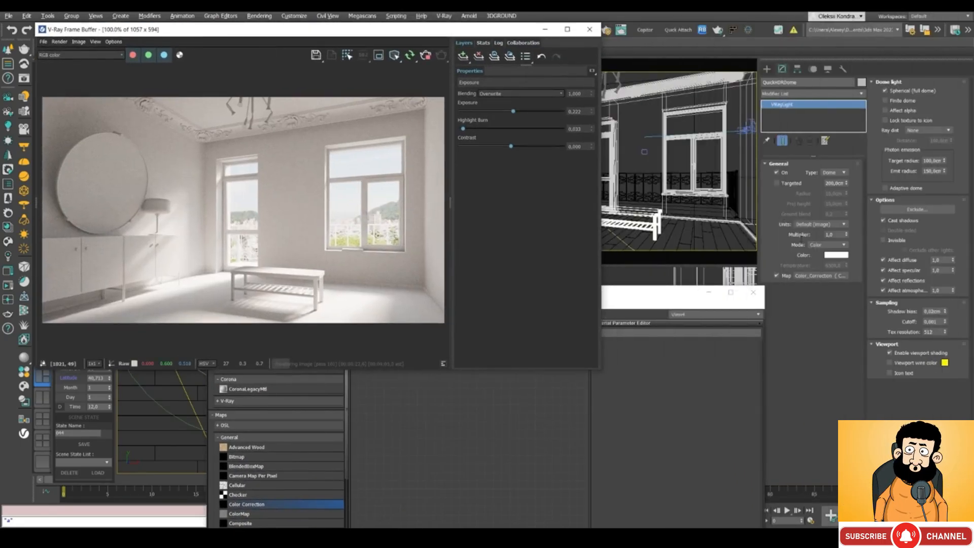
- Bring the dome light's Color Correction map into the Slate Material Editor as an instance and open its parameters
left_click_drag(821, 276, 507, 417)
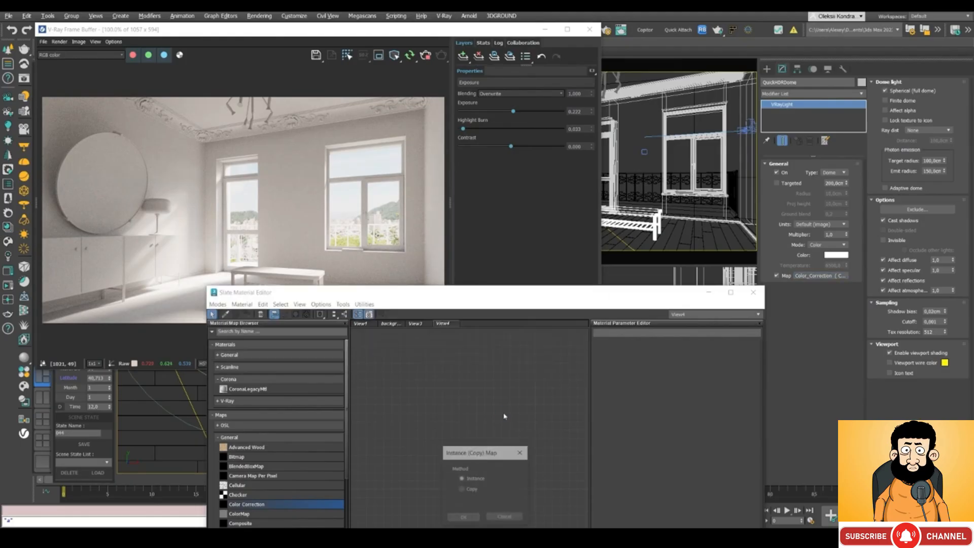
left_click(464, 517)
double_click(510, 416)
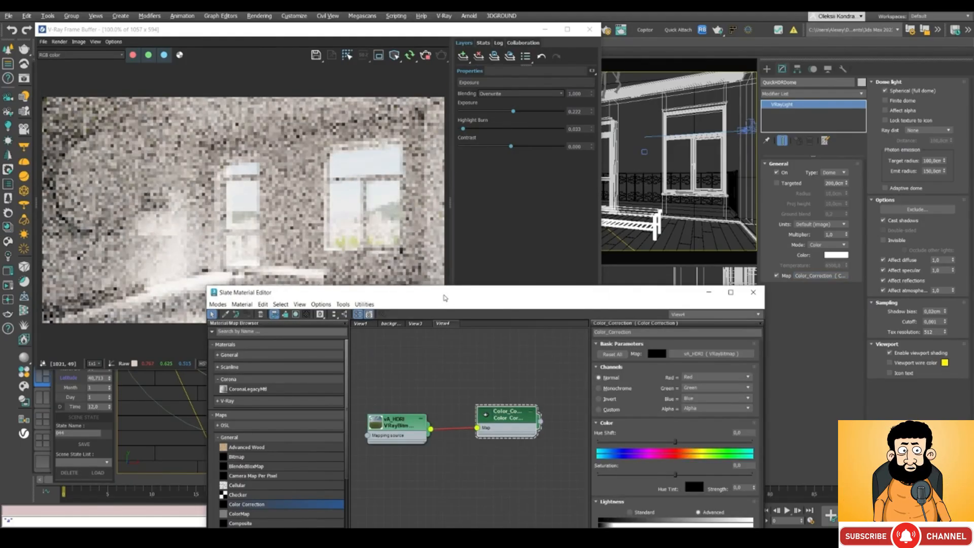
left_click_drag(446, 294, 470, 196)
left_click_drag(428, 326, 427, 343)
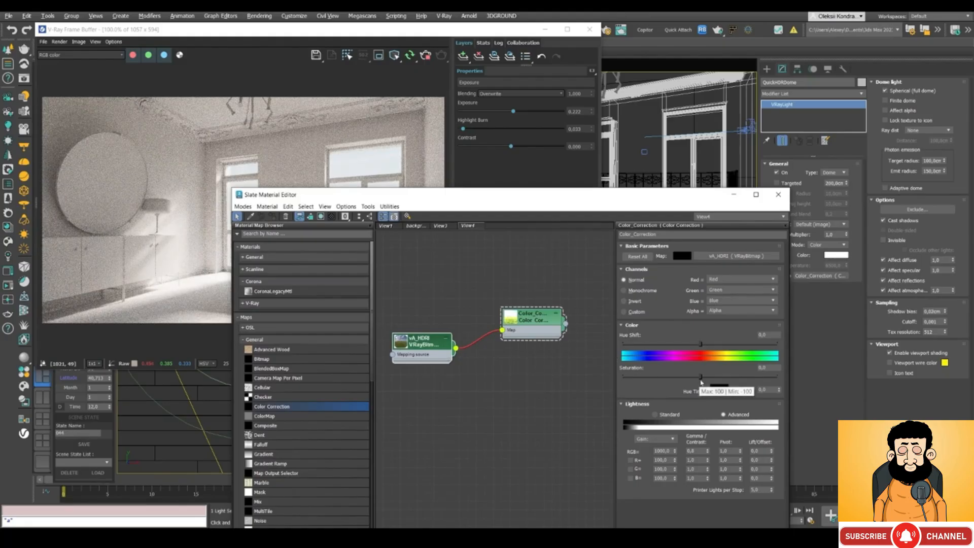
- Reduce the Color Correction map's Saturation to about -69 and bring the frame buffer forward to inspect the render
left_click_drag(701, 376, 650, 377)
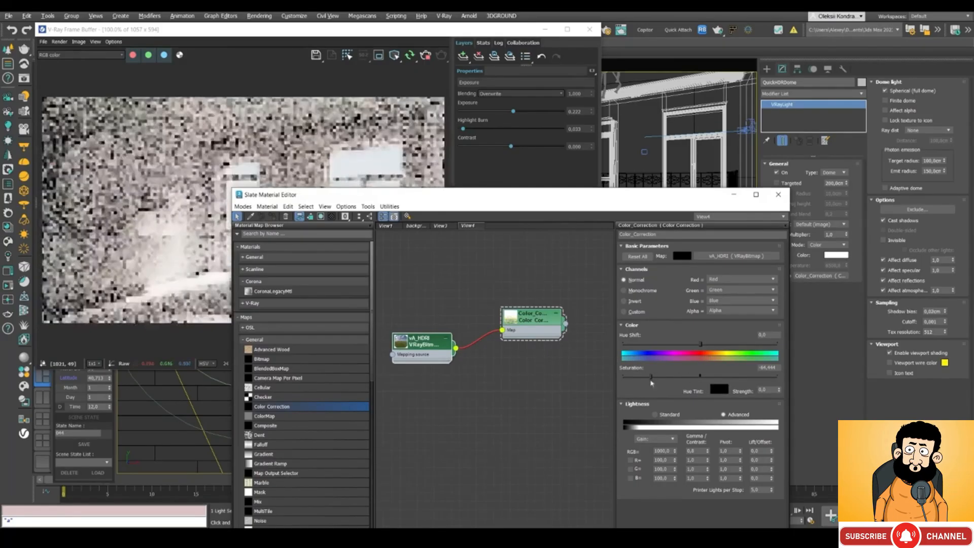
left_click(362, 142)
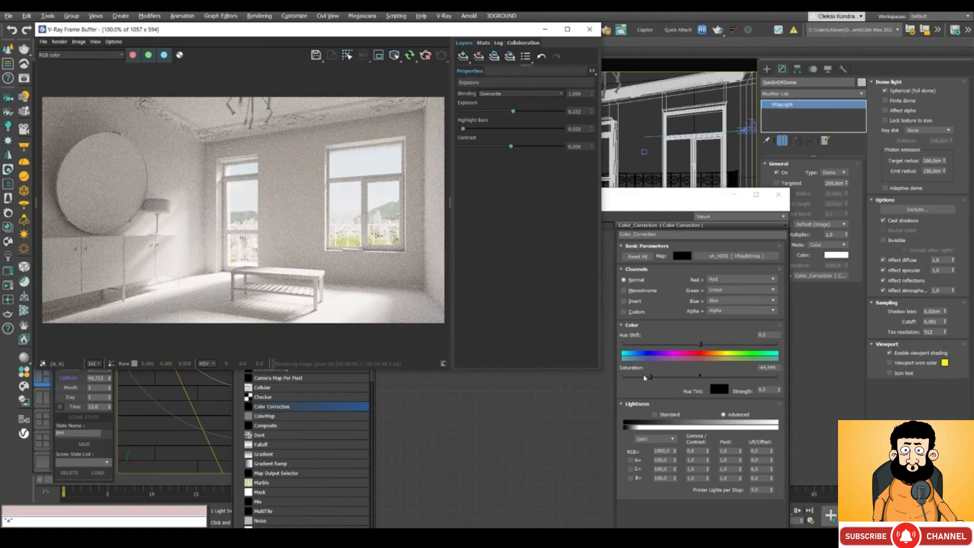
left_click(644, 377)
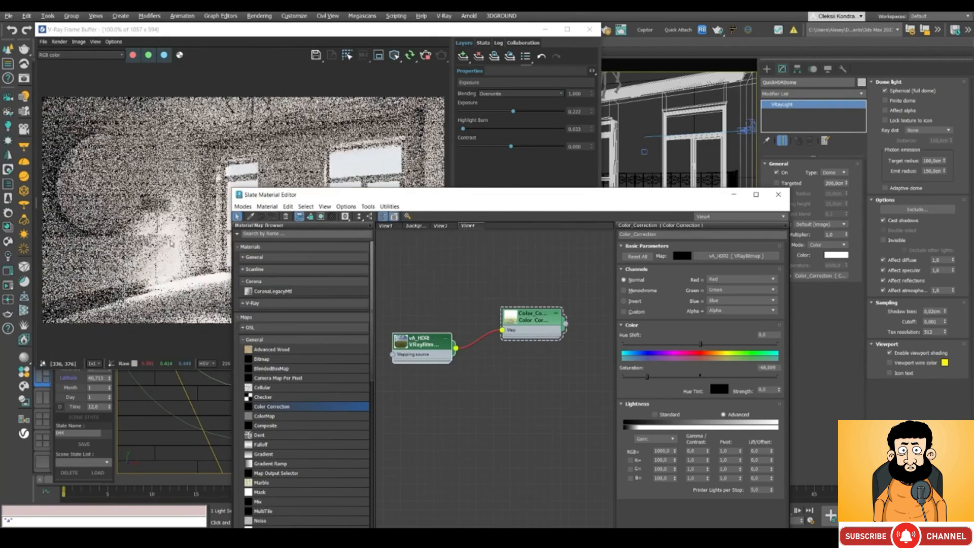
left_click(180, 248)
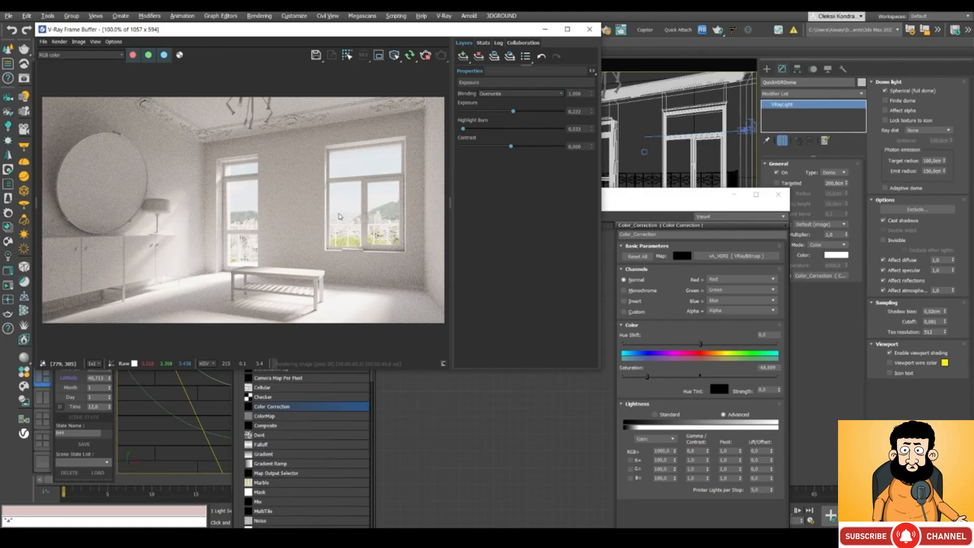
left_click_drag(249, 34, 395, 70)
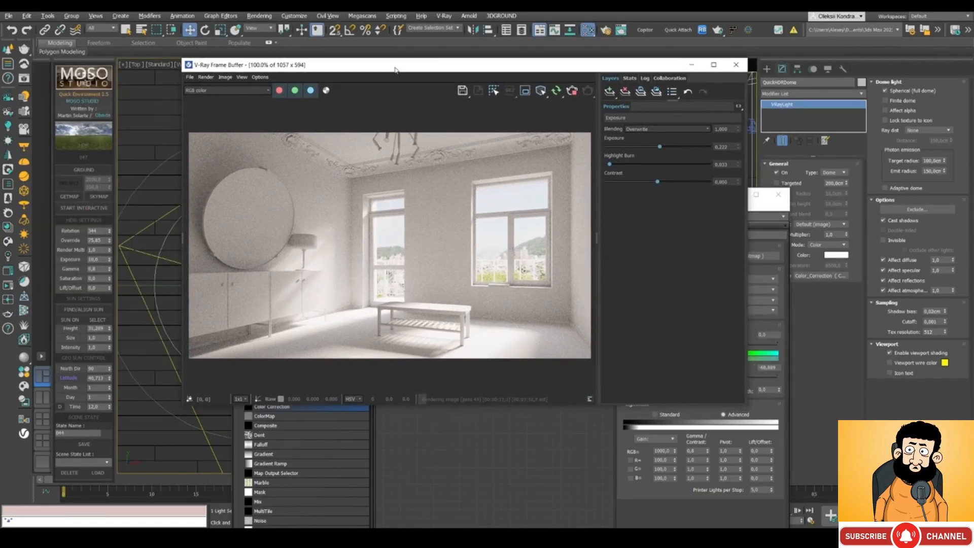